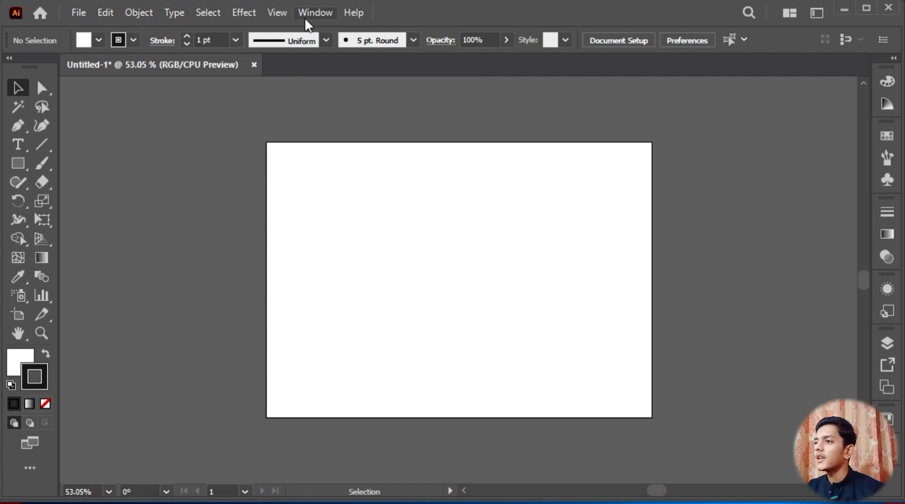
- Switch the workspace layout to Essentials
click(321, 15)
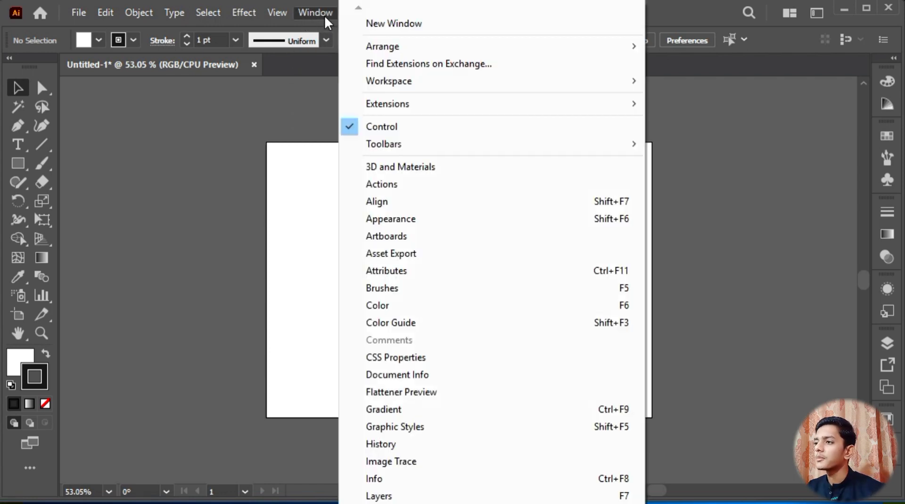
mouse_move(390, 91)
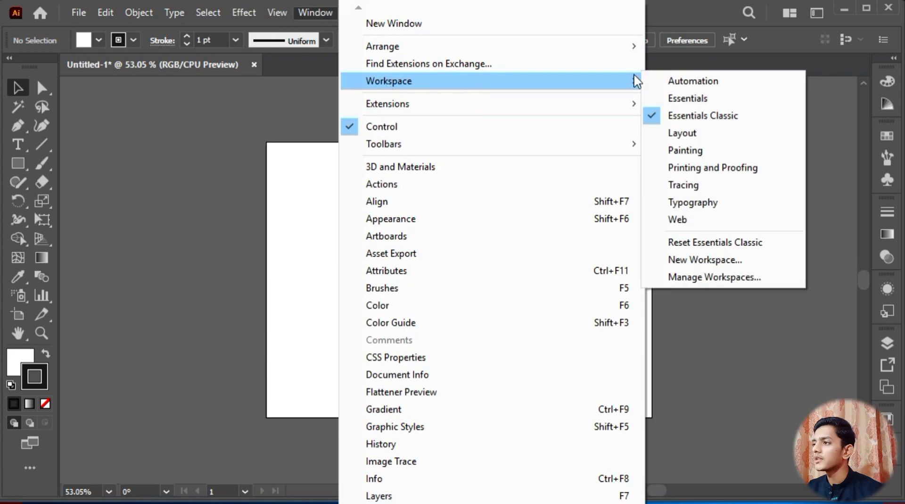
click(700, 97)
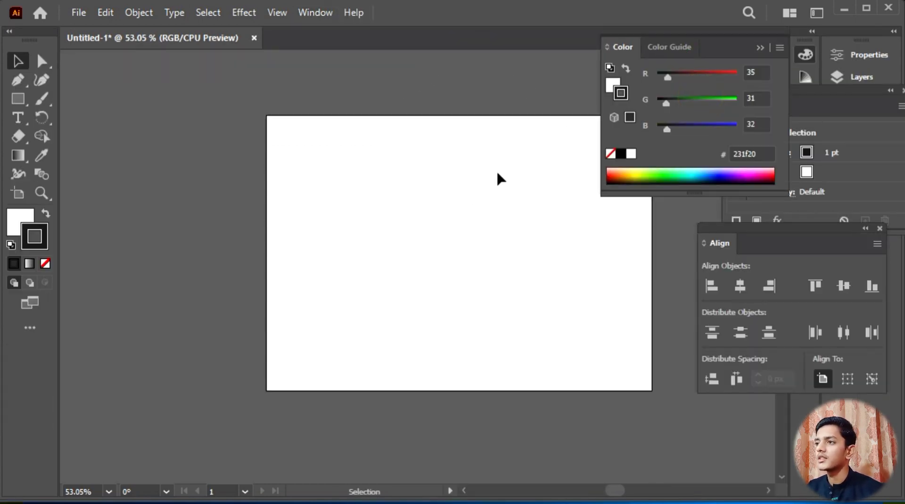
- Switch the workspace layout back to Essentials Classic
click(309, 13)
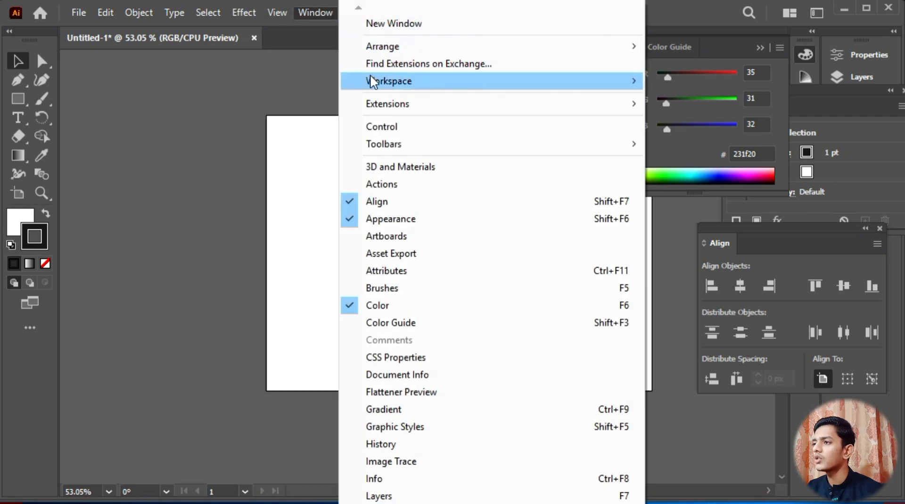
mouse_move(394, 88)
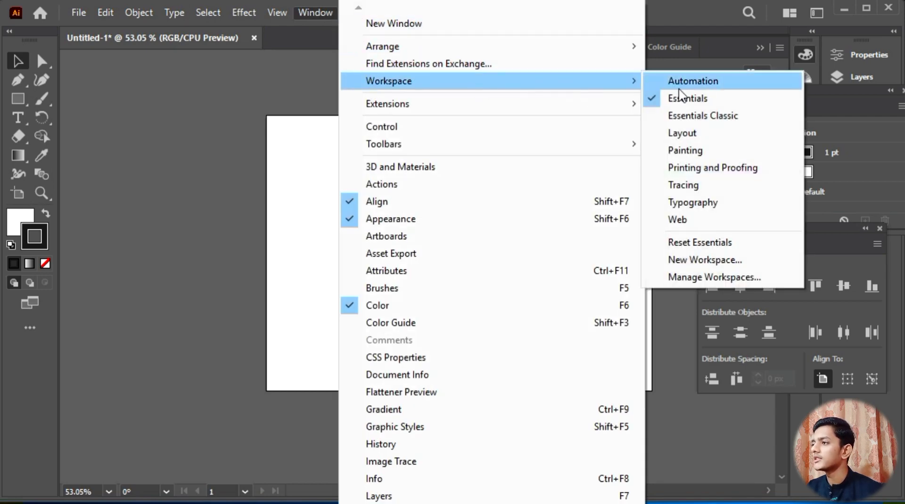
click(738, 118)
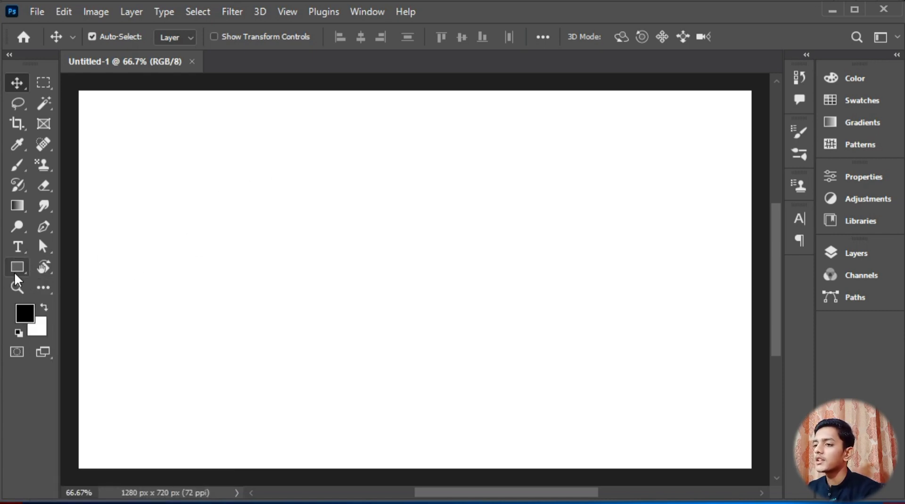
- In the blank 1280 x 720 px Photoshop document, add a new empty layer above the Background
click(882, 253)
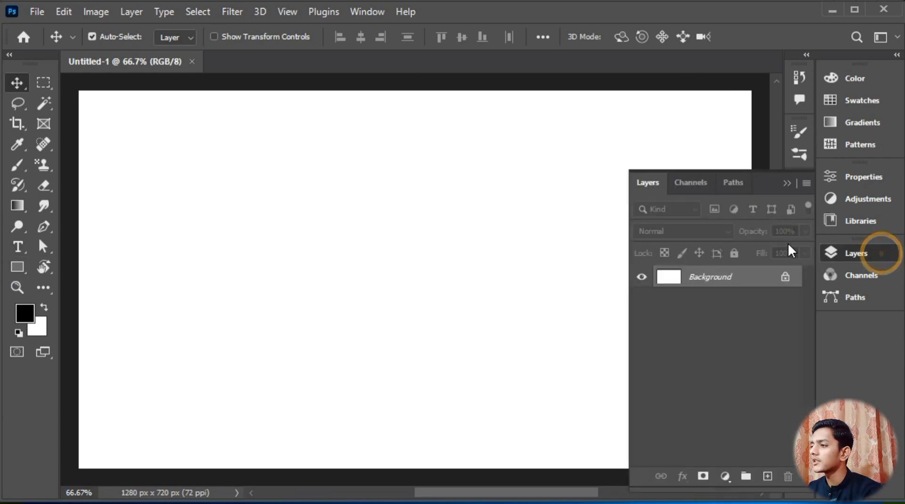
click(768, 475)
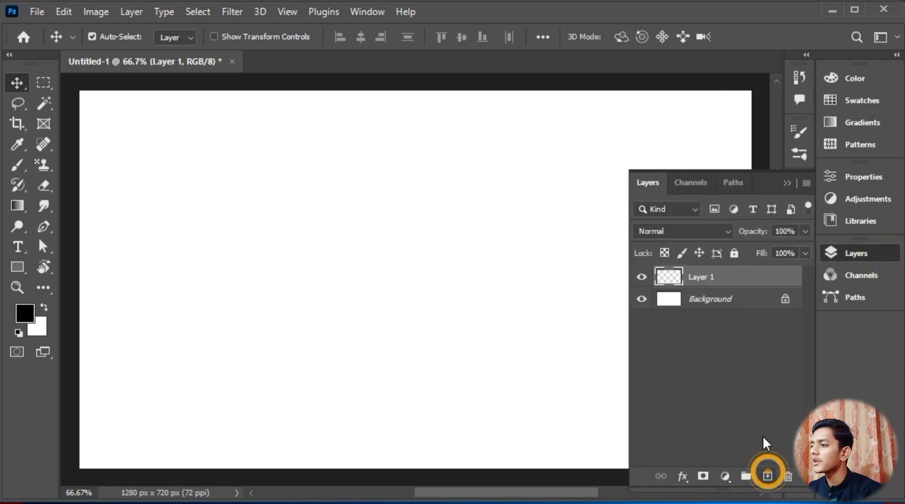
click(790, 185)
- Draw a rectangle of about 426 x 341 px in Shape mode on the canvas's left side
click(21, 267)
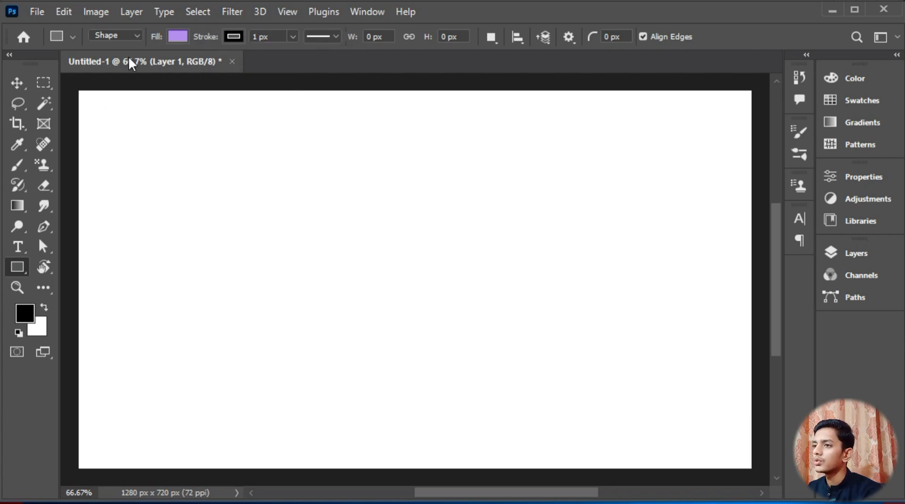
click(107, 40)
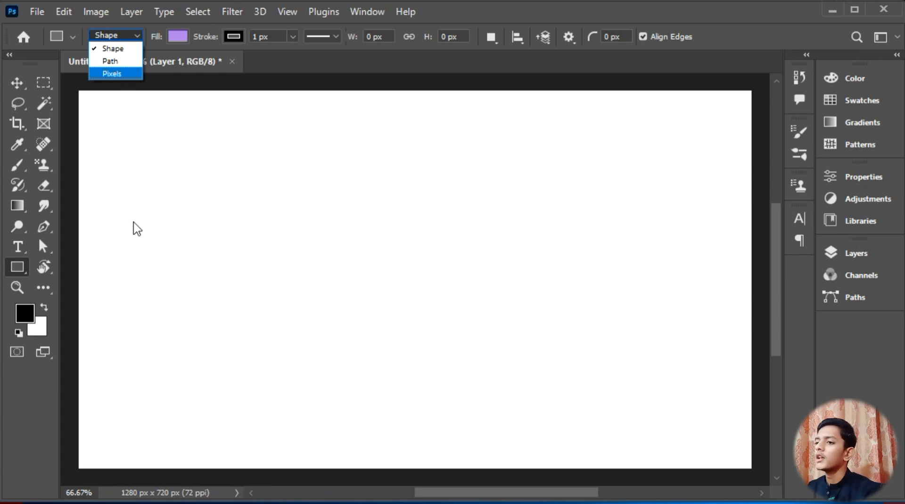
click(115, 48)
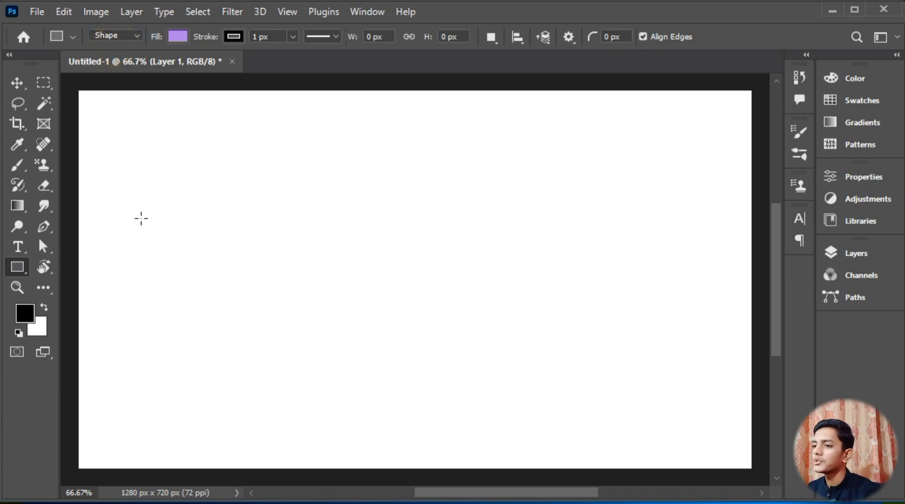
drag(117, 176, 341, 355)
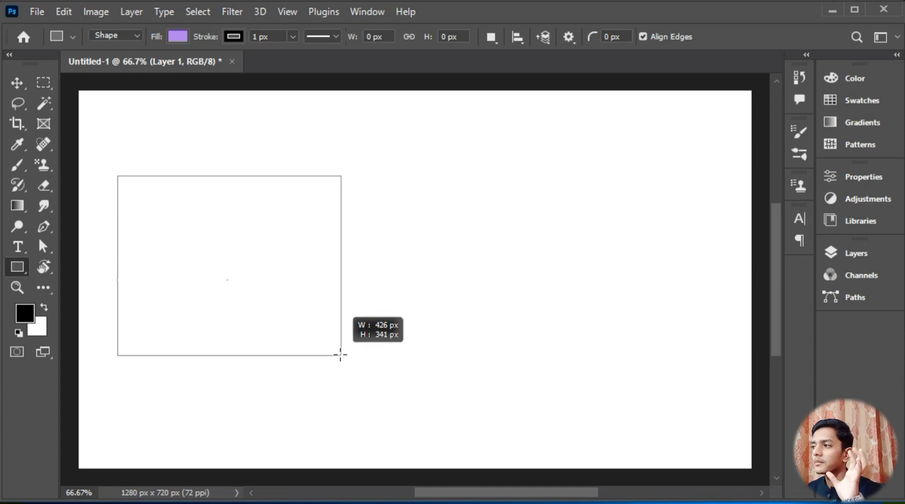
drag(340, 355, 339, 354)
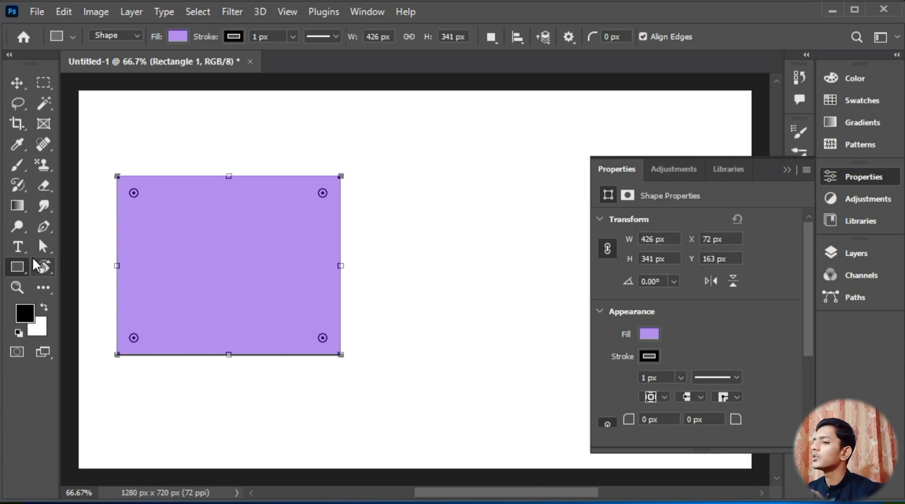
right_click(21, 271)
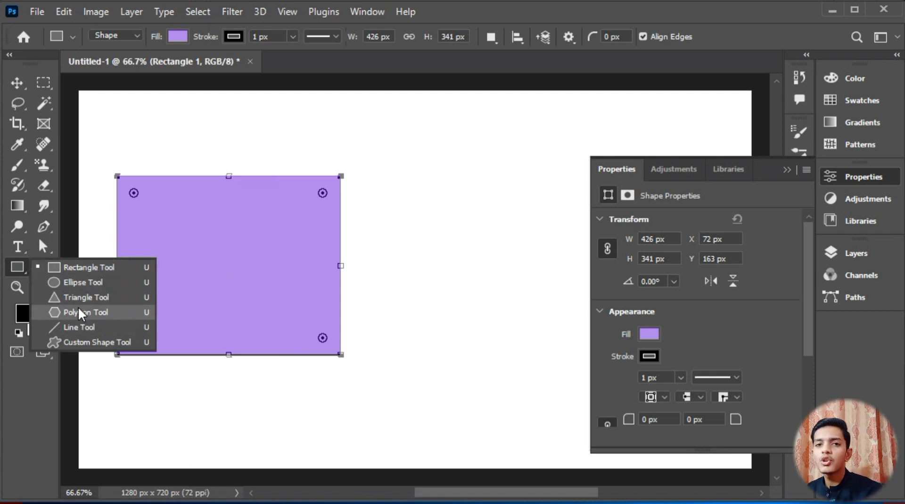
click(17, 267)
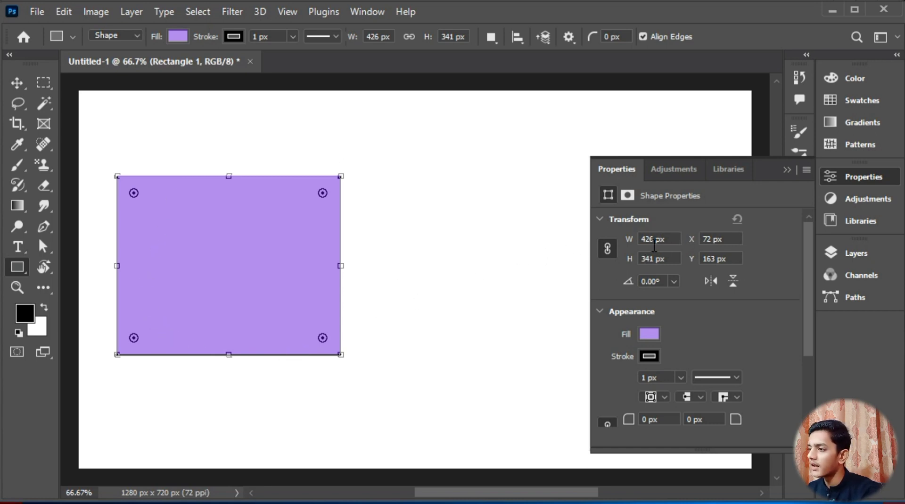
- Set the rectangle's X position to 100 px and change it to 150 px
click(733, 239)
text(100)
key(Return)
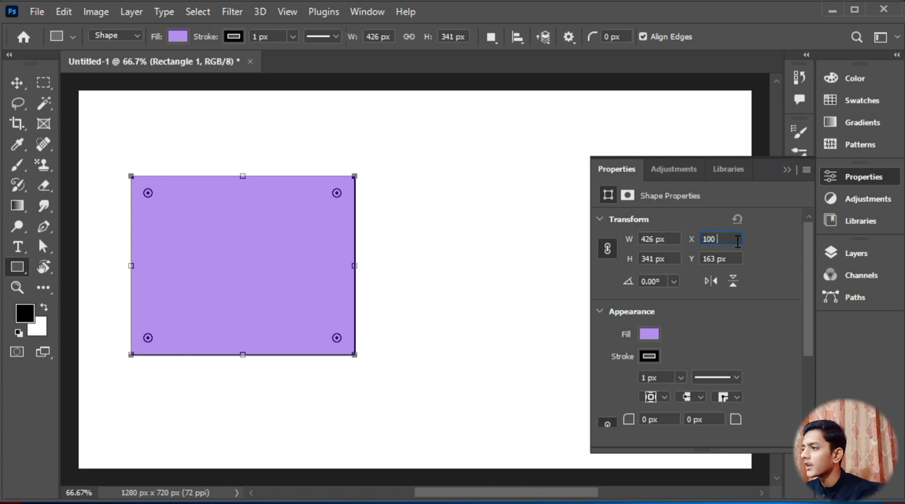
key(BackSpace)
key(BackSpace)
key(BackSpace)
key(BackSpace)
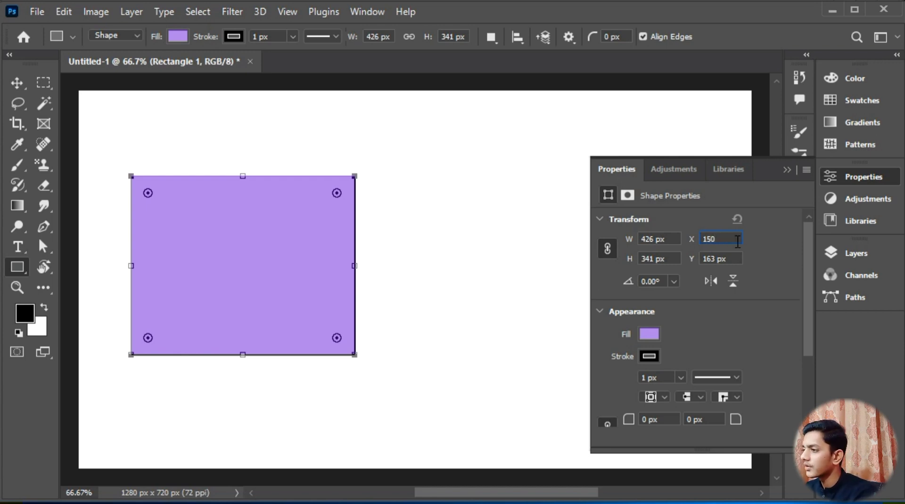
text(150)
key(Return)
click(763, 240)
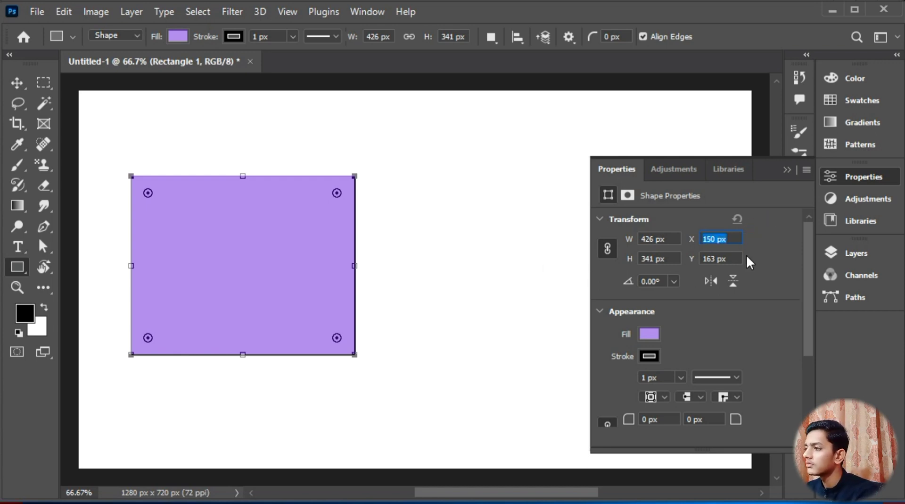
- Move the rectangle slightly to the right with the Move tool, to an X position of about 162 px
click(17, 83)
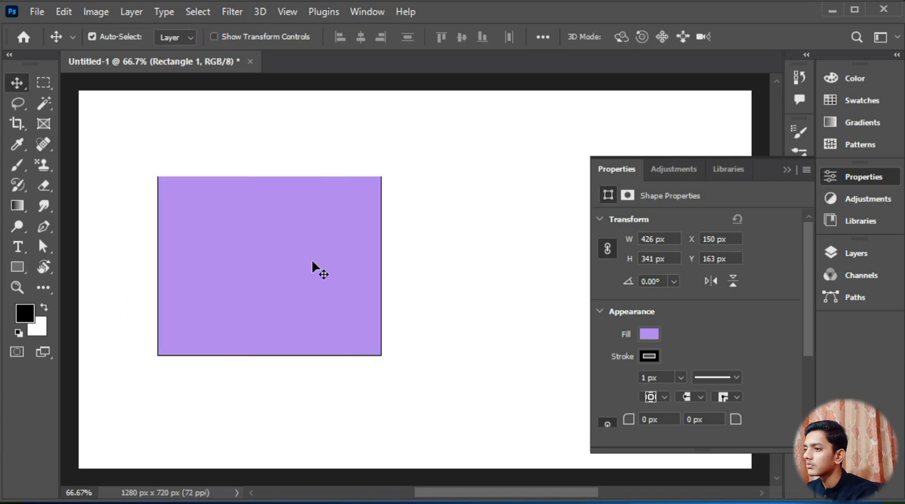
drag(283, 271, 289, 271)
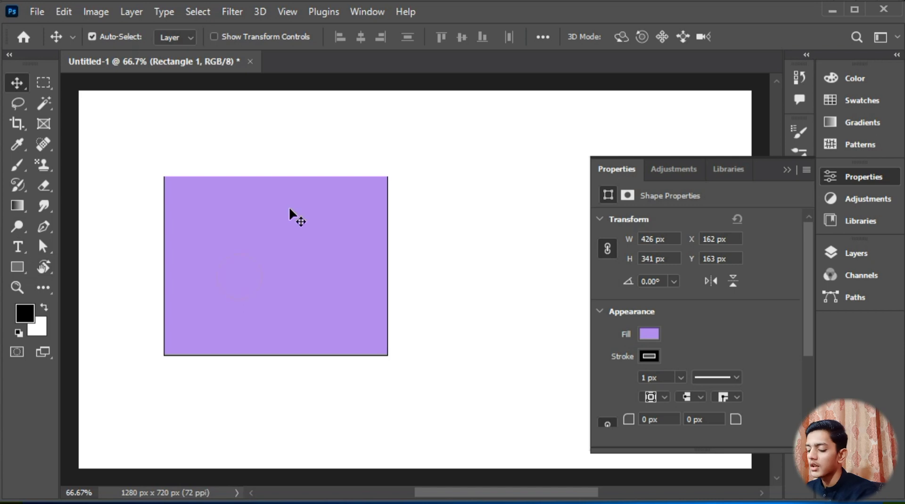
key(ctrl)
key(ctrl+t)
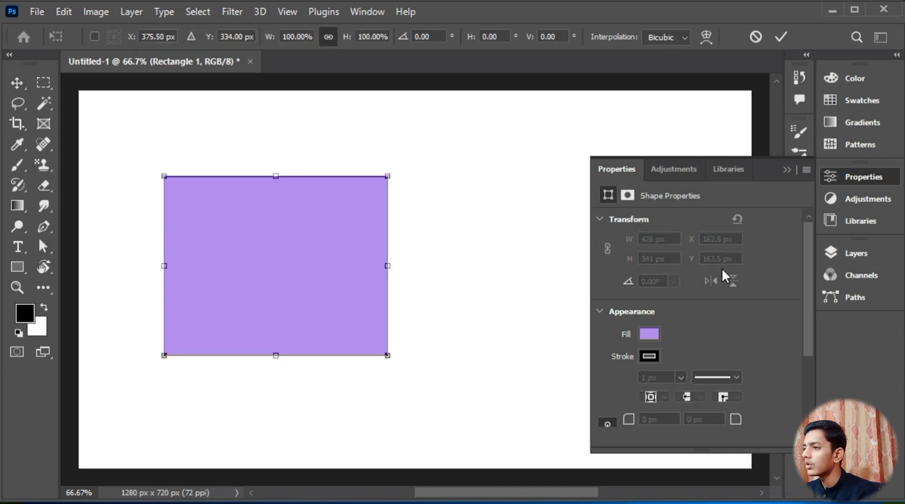
click(781, 40)
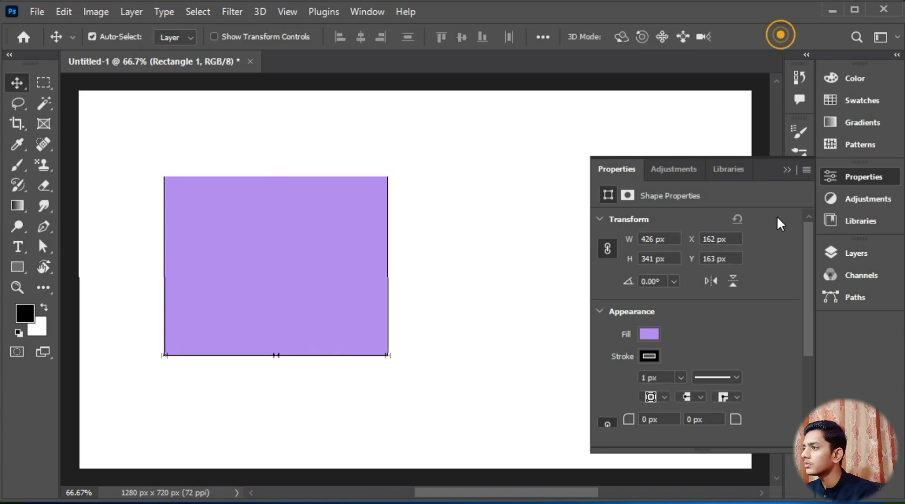
- Raise the rectangle's Y position to 200 px to shift it lower on the canvas
click(729, 261)
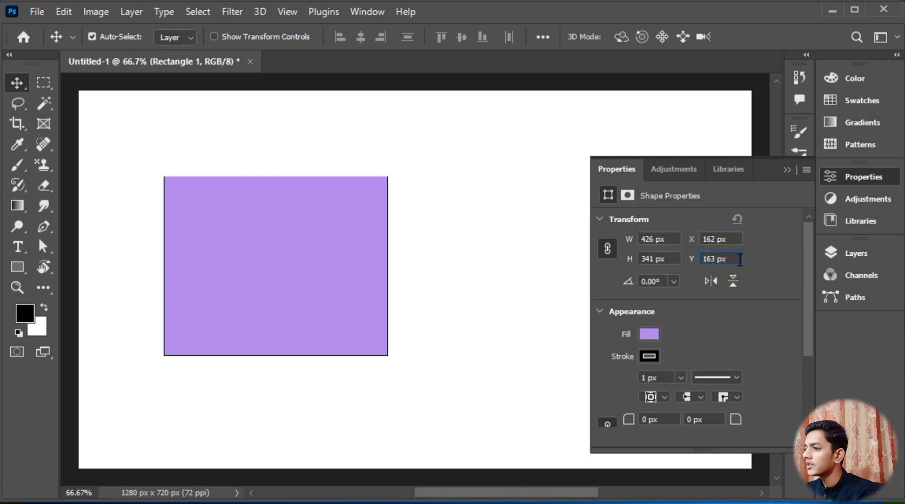
key(Up)
key(Up)
key(Up)
key(Up)
key(Up)
key(Up)
key(Up)
key(Up)
key(Up)
key(Up)
key(Up)
key(Up)
key(Up)
key(Up)
key(Up)
key(Up)
key(Up)
key(Up)
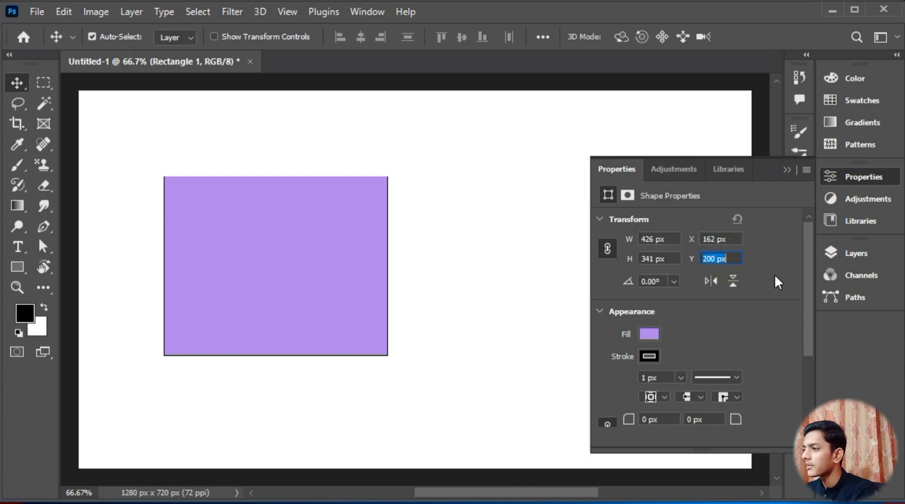
click(721, 238)
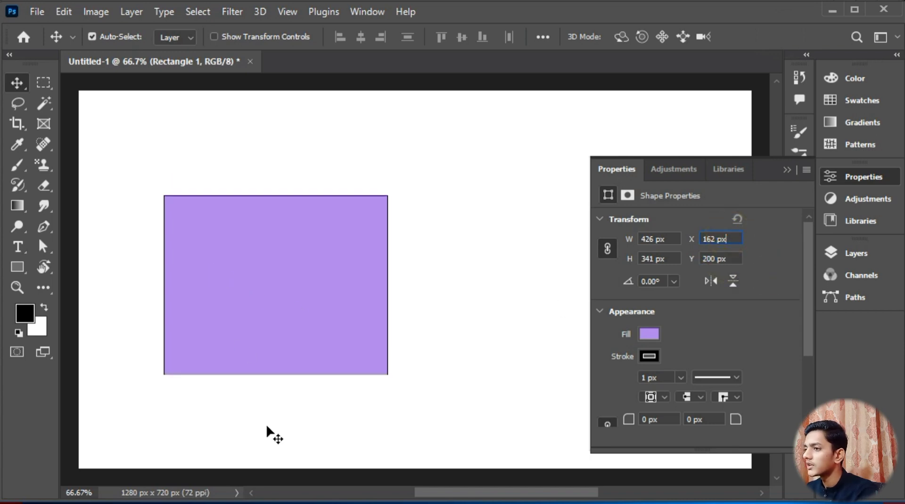
click(724, 258)
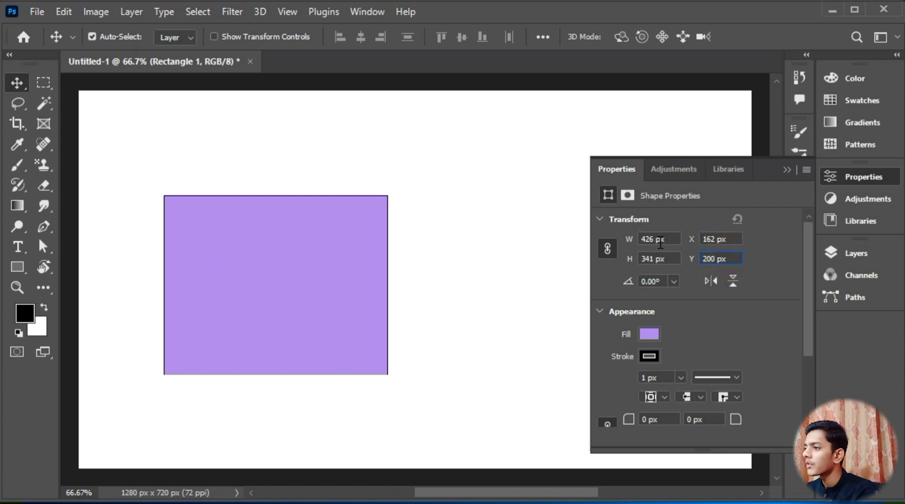
- Try to increase the rectangle's width in small increments
drag(667, 240, 642, 239)
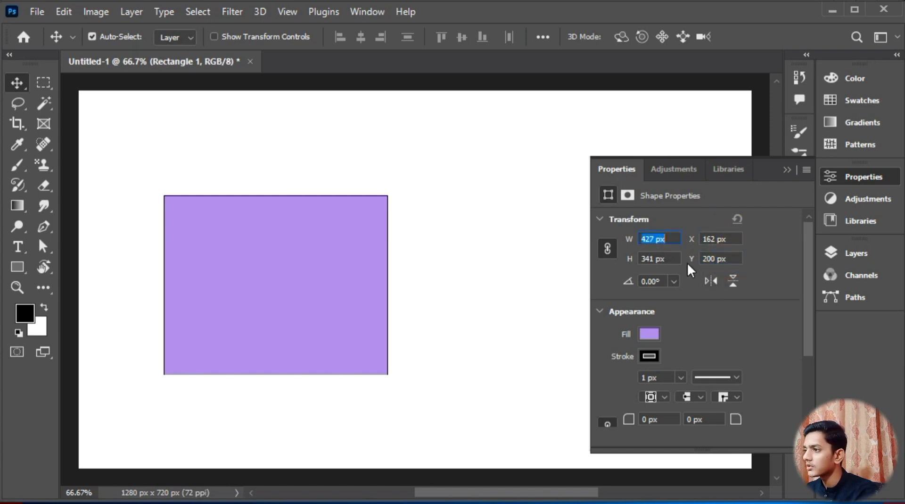
key(Up)
key(Up)
key(Up)
key(Up)
key(Up)
key(Up)
key(Up)
key(Up)
key(Up)
key(Up)
key(Up)
key(Up)
key(Up)
key(Up)
key(Up)
key(Up)
key(Up)
key(Up)
click(724, 329)
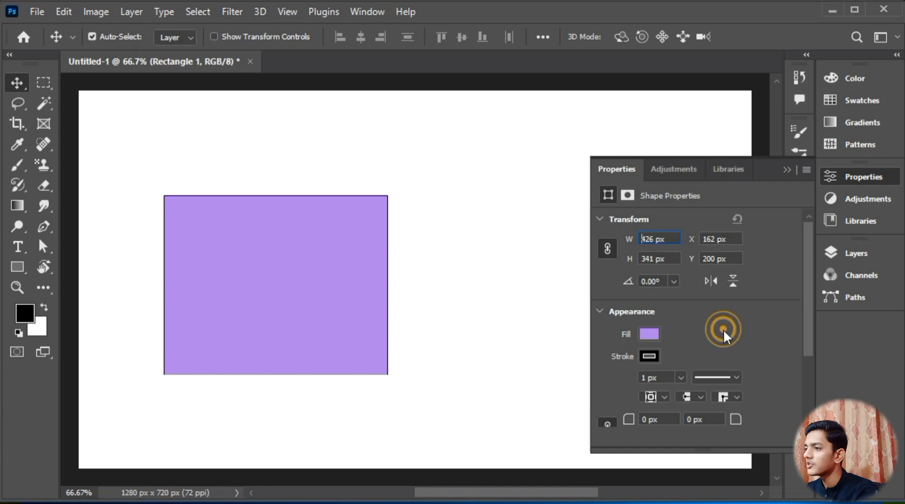
click(732, 340)
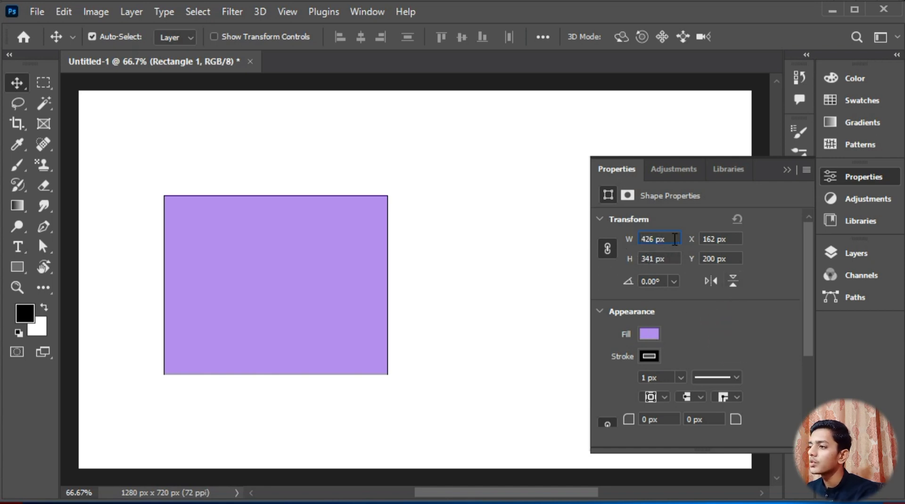
- Unlink the rectangle's width and height and set its height to 366 px
click(661, 264)
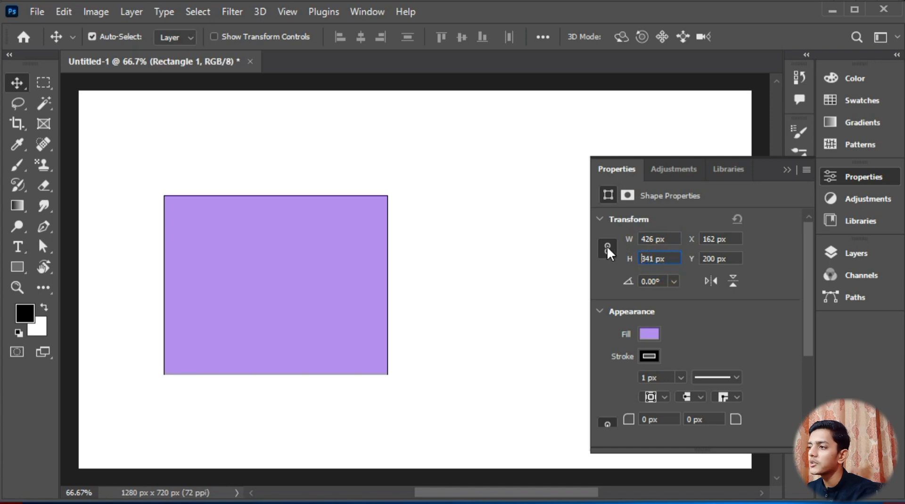
click(608, 246)
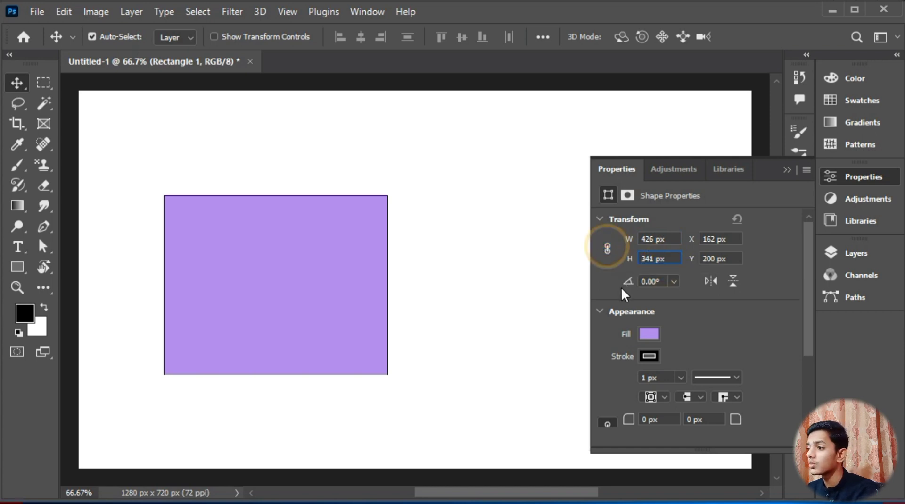
click(672, 260)
text(366)
key(Return)
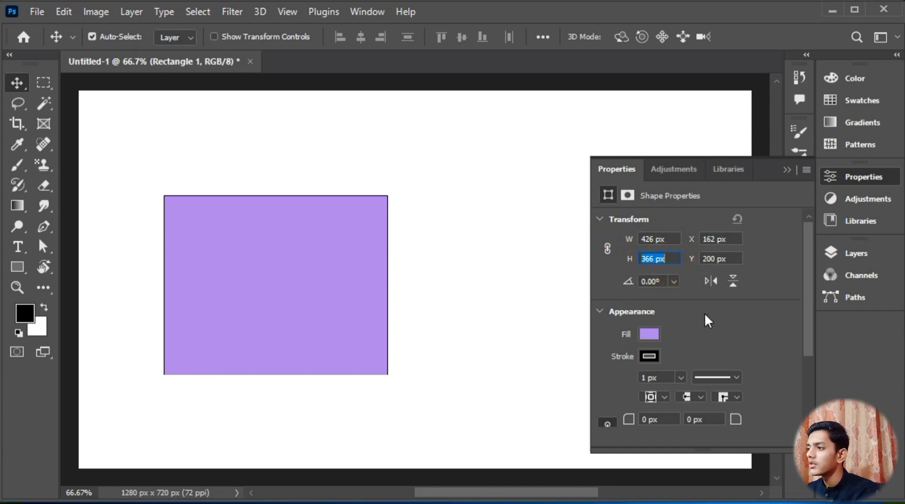
click(673, 238)
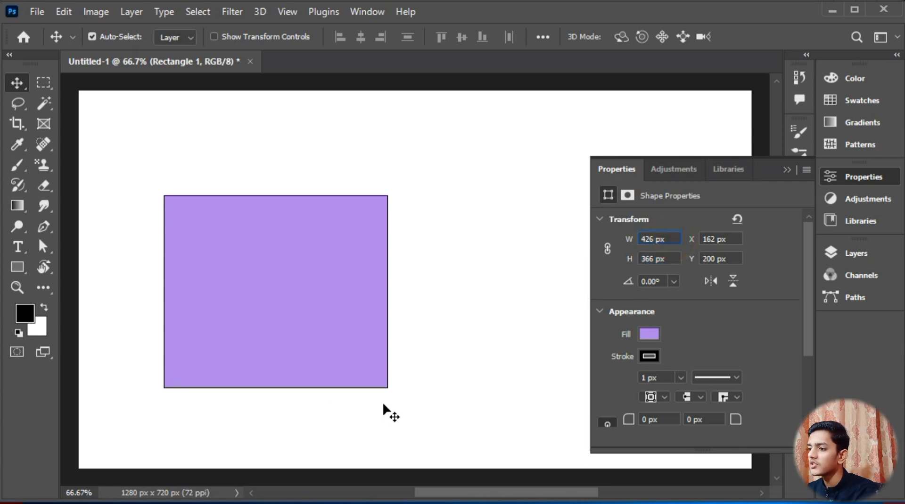
- Link the rectangle's width and height and increase its width to 504 px in small increments
click(609, 248)
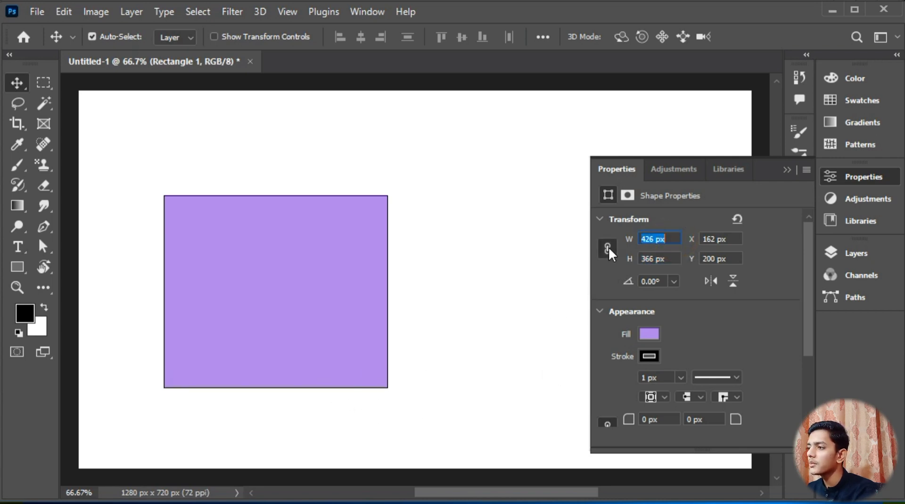
click(678, 236)
key(Up)
key(Up)
key(Up)
key(Up)
key(Up)
key(Up)
key(Up)
key(Up)
key(Up)
key(Up)
key(Up)
key(Up)
key(Up)
key(Up)
key(Up)
key(Up)
key(Up)
key(Up)
key(Up)
key(Up)
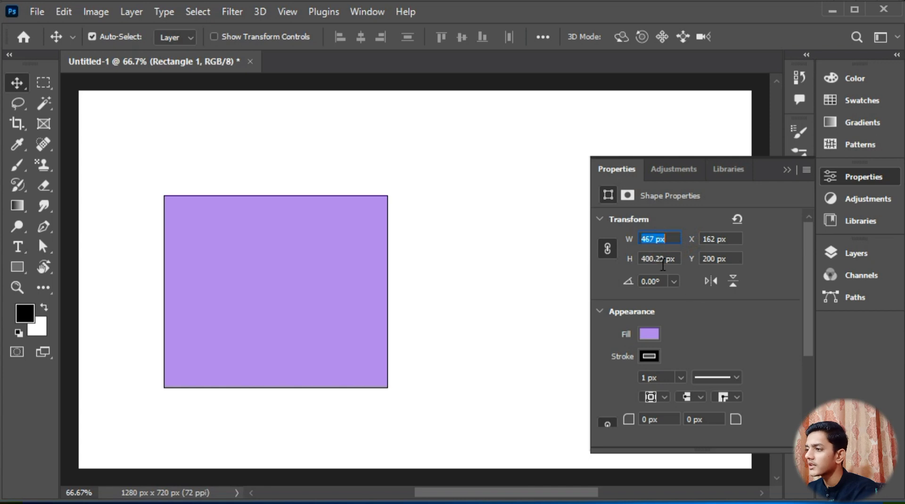
key(Up)
key(Up)
key(Up)
key(Up)
key(Up)
key(Up)
key(Up)
key(Up)
key(Up)
key(Up)
key(Up)
key(Up)
key(Up)
key(Up)
key(Up)
key(Up)
key(Up)
key(Up)
click(673, 258)
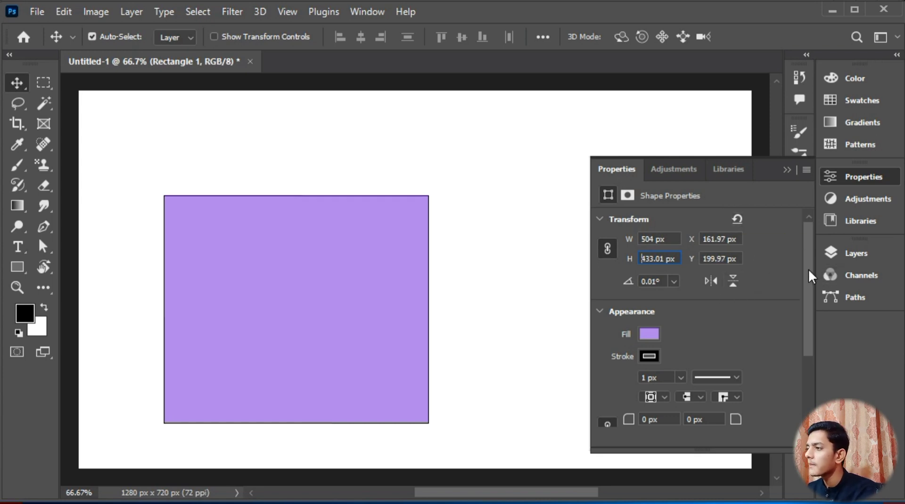
- Try blue, white and black from the recently used colors as the rectangle's fill
drag(808, 268, 808, 334)
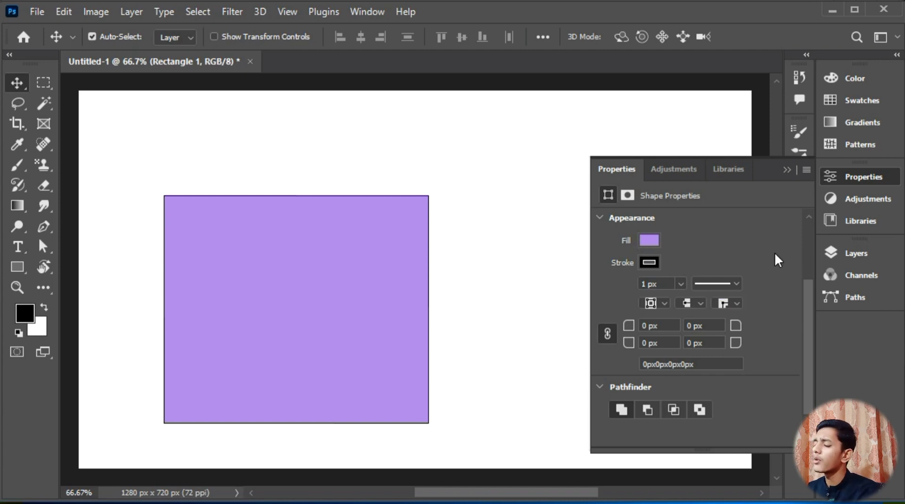
click(648, 240)
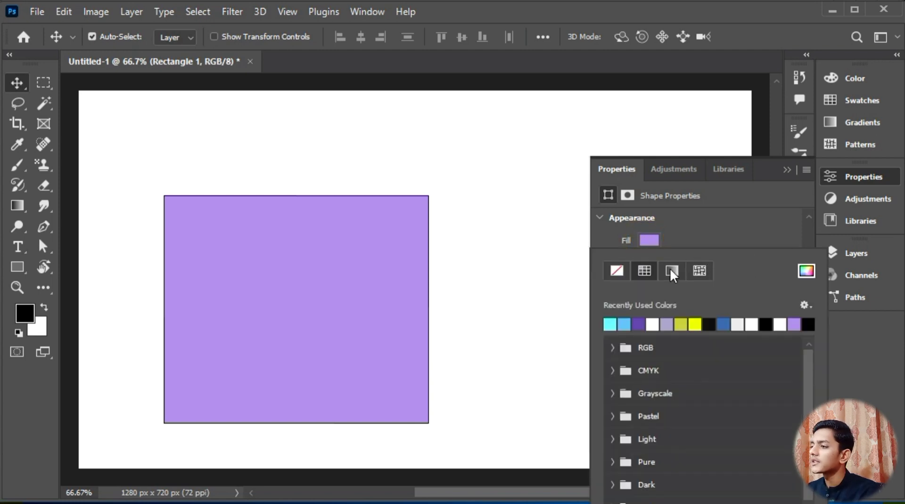
click(667, 323)
click(724, 323)
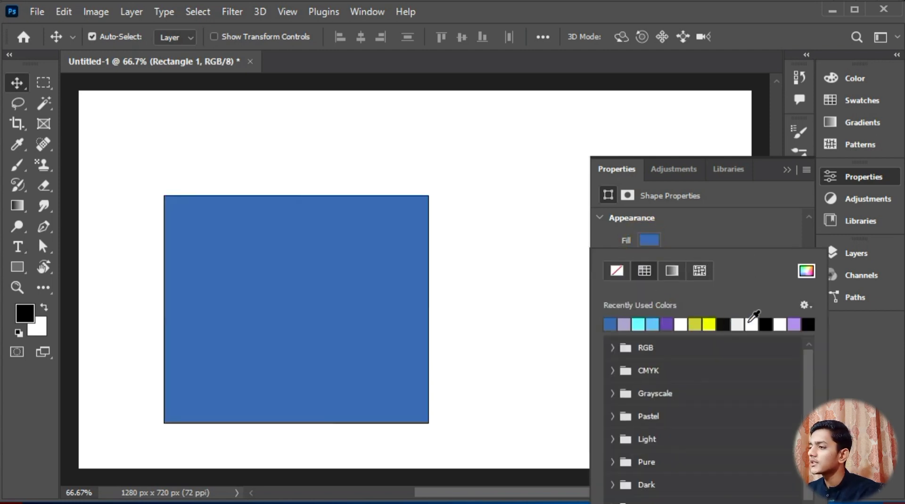
click(752, 322)
click(769, 323)
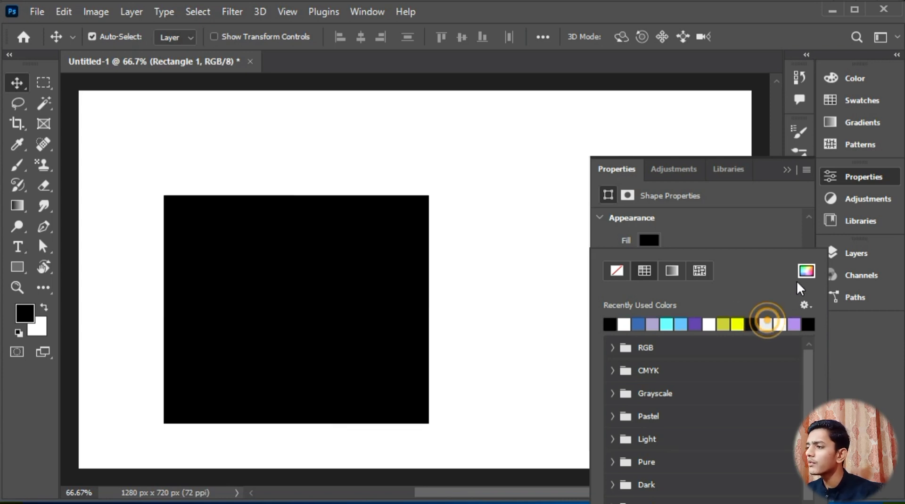
- Fill the rectangle with a custom teal mixed in the color picker
click(806, 271)
drag(761, 330, 734, 158)
drag(682, 273, 669, 233)
click(580, 249)
click(560, 244)
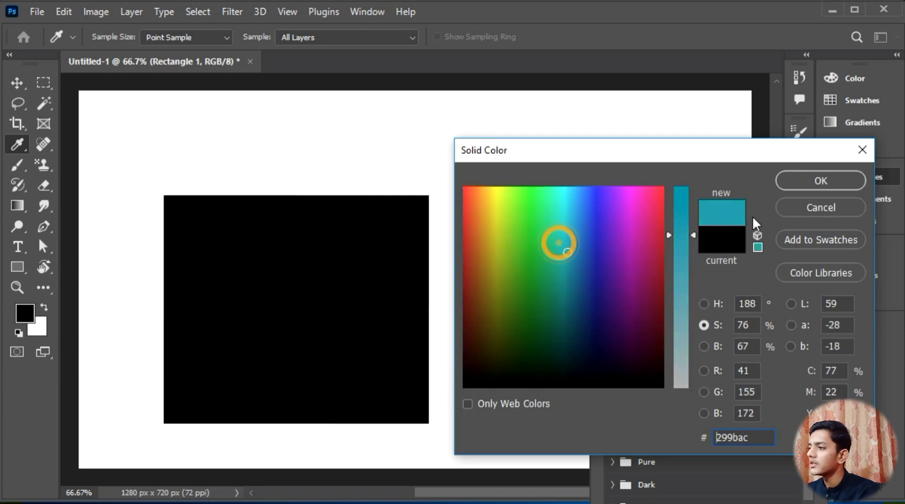
click(822, 179)
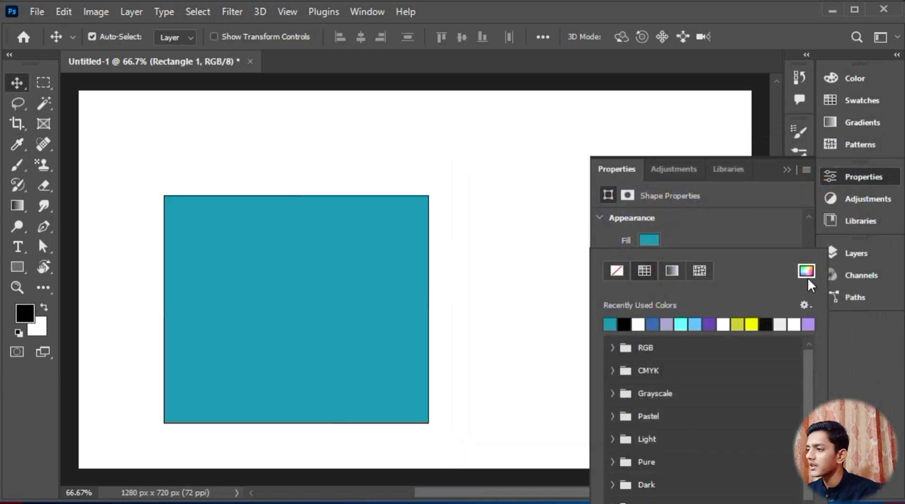
- Try the cyan, blue and magenta swatches from the RGB group as the rectangle's fill
click(645, 272)
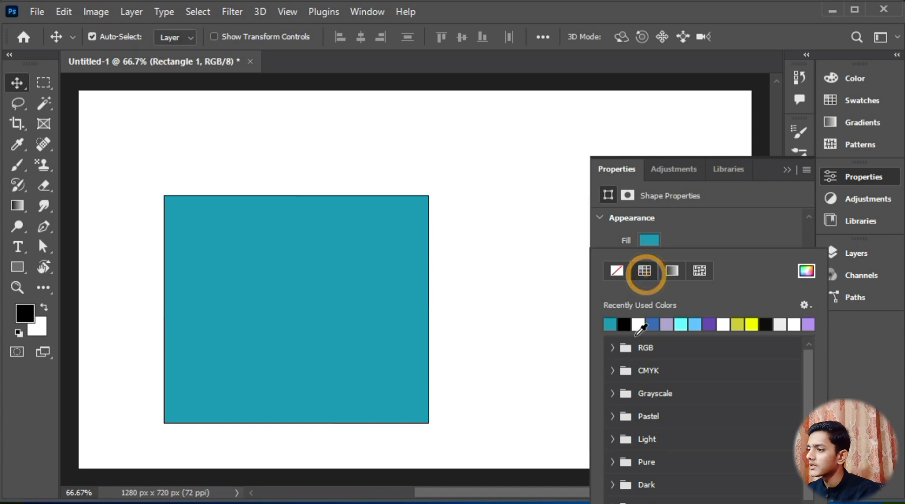
click(613, 348)
click(670, 365)
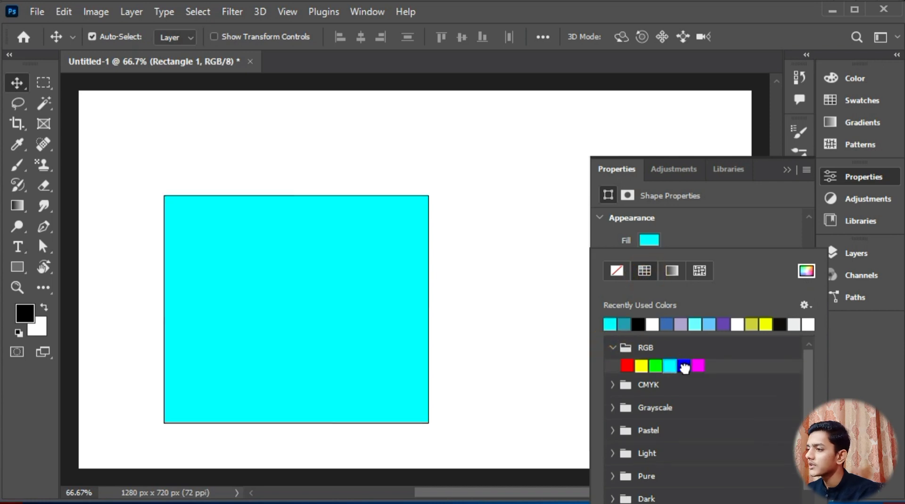
click(685, 365)
click(698, 366)
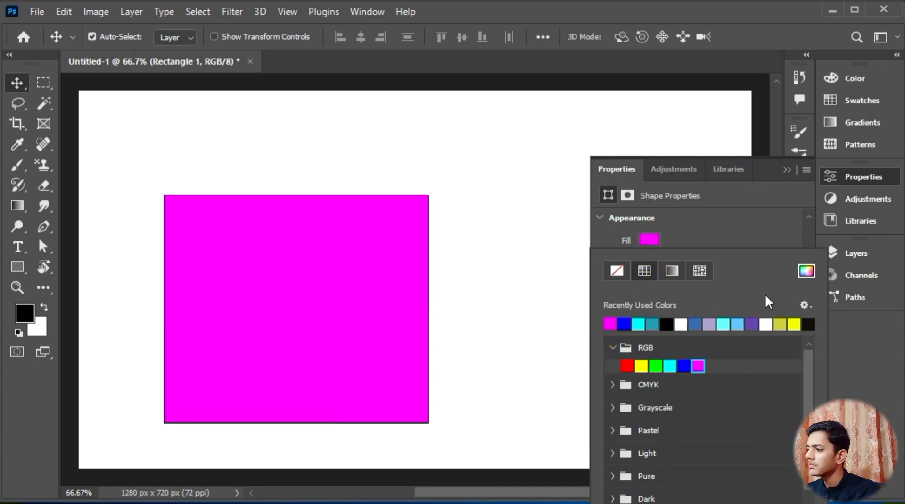
- Fill the rectangle with a custom mustard yellow mixed in the color picker
click(807, 271)
drag(684, 238, 670, 223)
drag(579, 226, 495, 233)
click(790, 186)
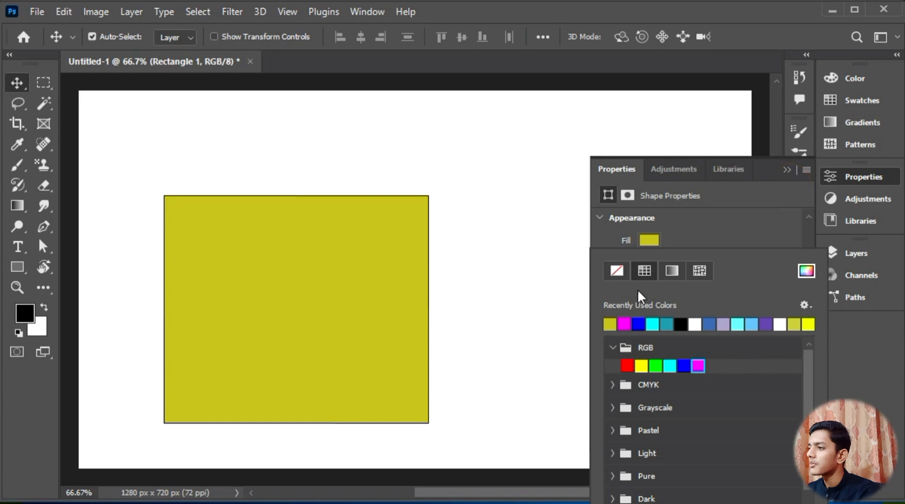
click(694, 233)
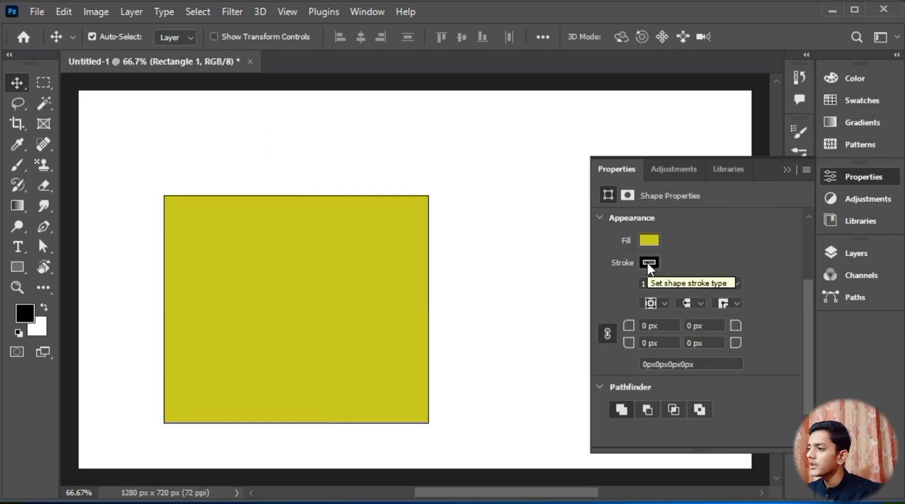
- Change the rectangle's stroke to a custom bright blue, checking it on the shape's right edge
key(ctrl)
scroll(443, 223, up, 5)
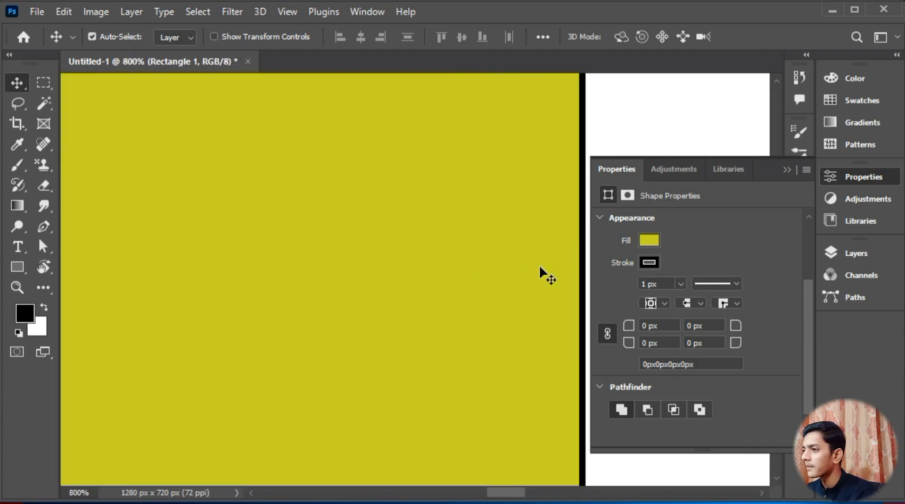
scroll(540, 265, up, 2)
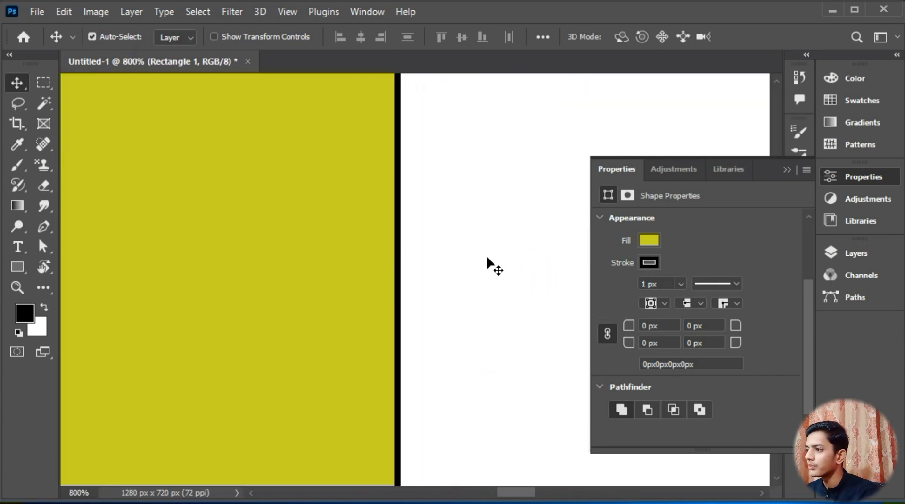
click(649, 263)
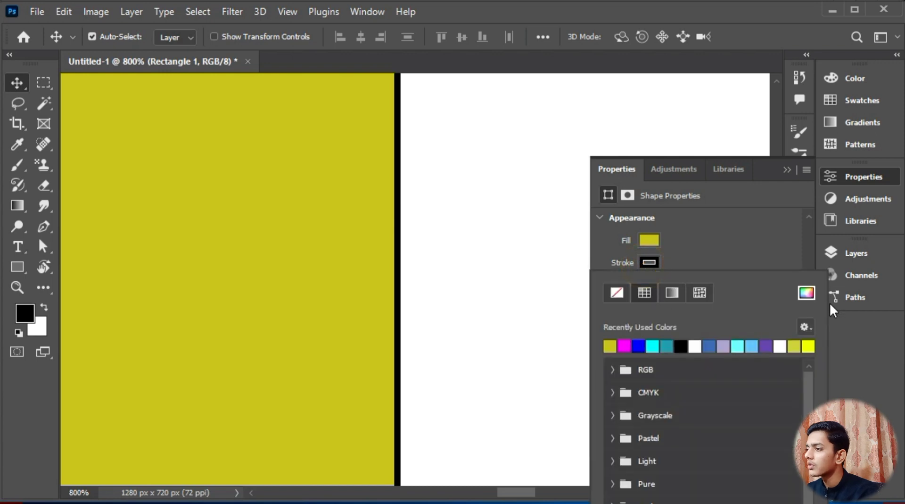
click(806, 293)
mouse_move(592, 257)
mouse_down()
mouse_move(596, 238)
mouse_move(636, 227)
mouse_move(591, 219)
mouse_up()
click(684, 217)
click(806, 178)
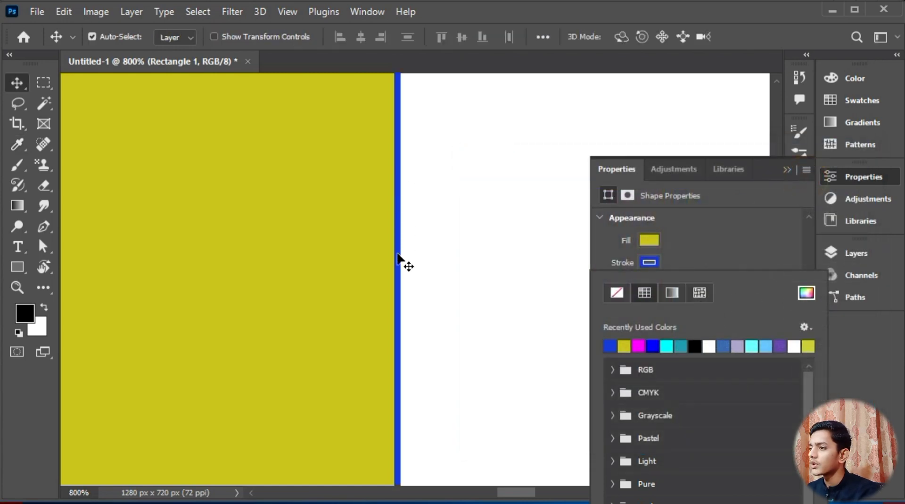
click(744, 240)
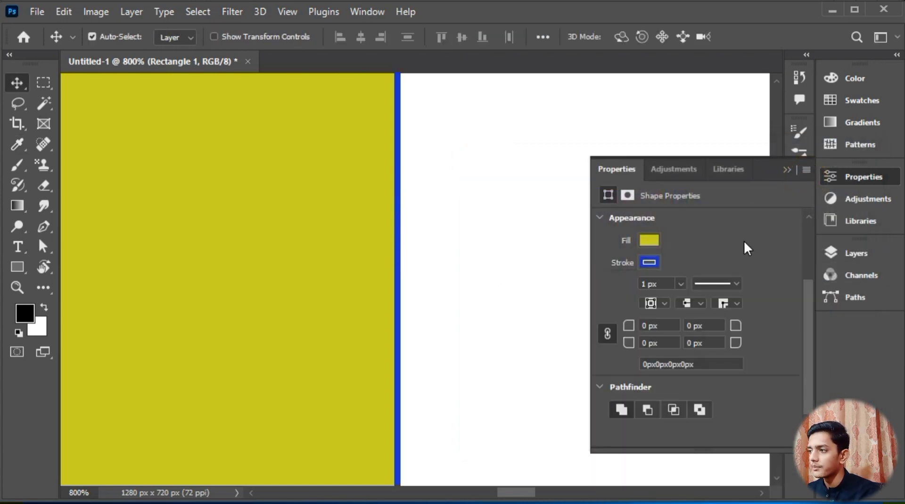
- Set the rectangle's stroke width to 12 px
click(679, 283)
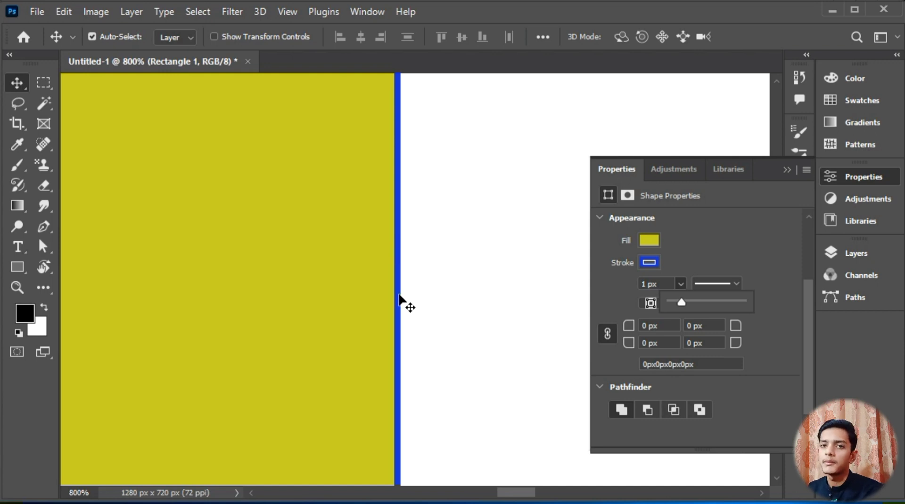
click(655, 283)
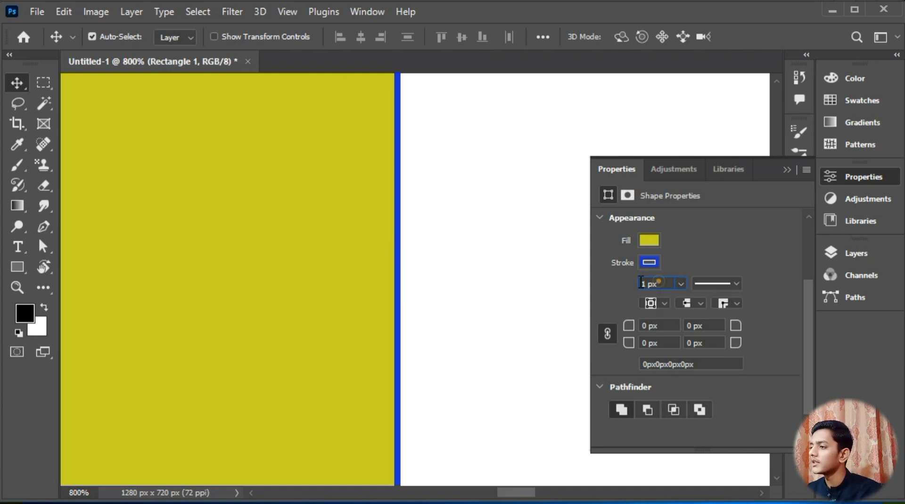
text(12)
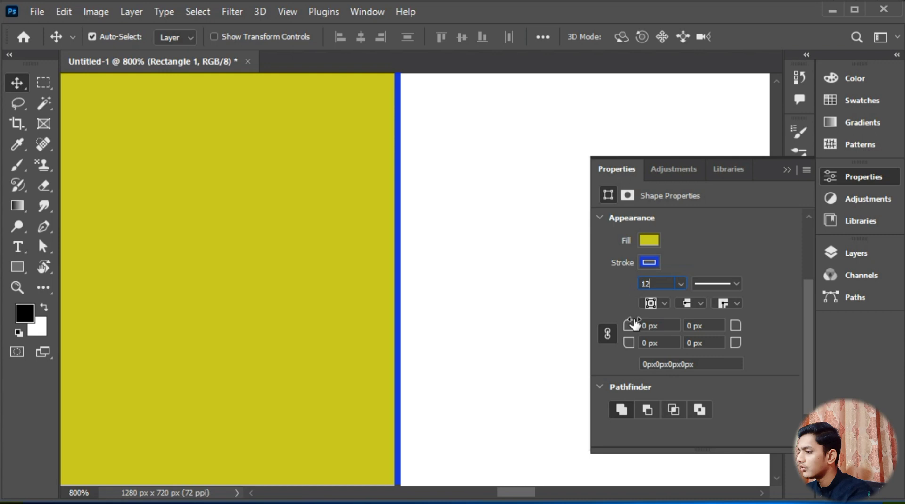
key(Return)
click(698, 261)
click(378, 272)
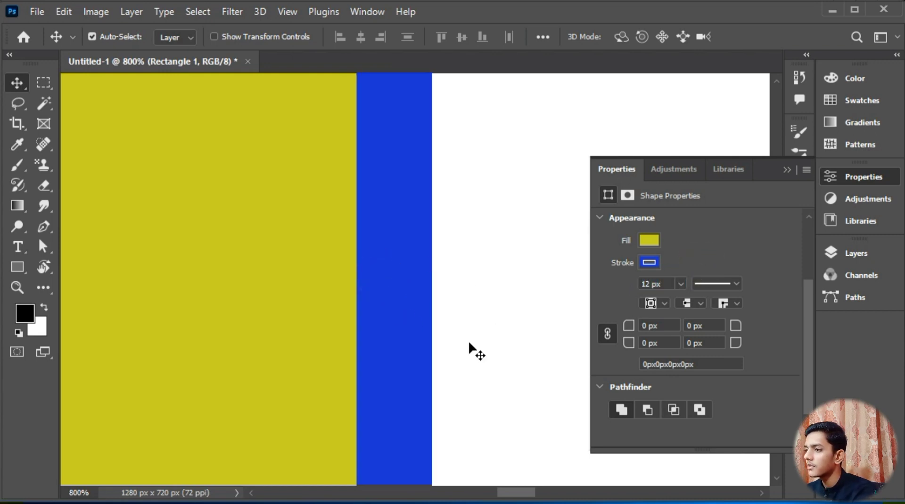
- Increase the stroke width to 15.33 px with the slider and inspect the boundary between stroke and fill up close
click(680, 284)
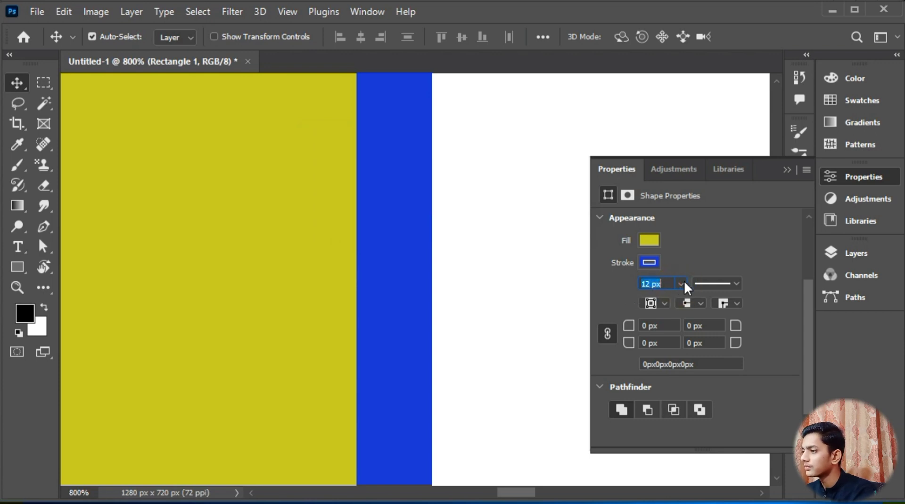
drag(681, 298, 685, 301)
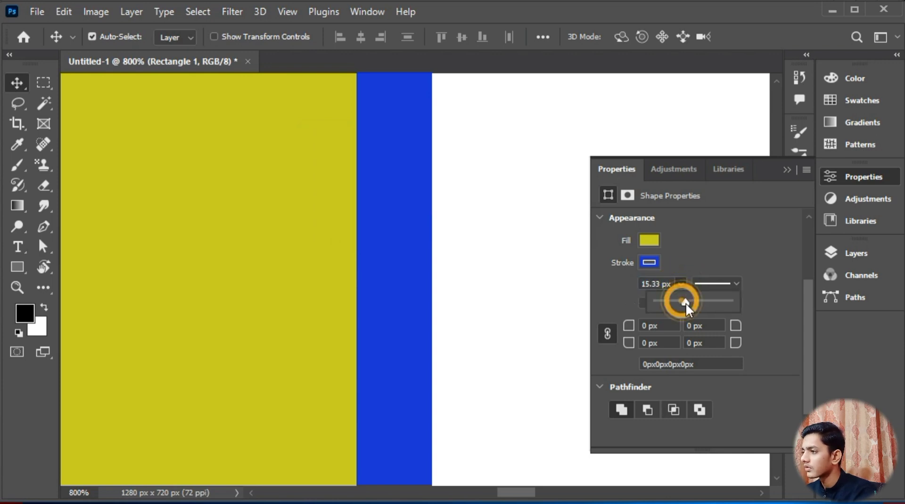
click(689, 247)
key(ctrl+plus)
key(ctrl+plus)
key(ctrl+plus)
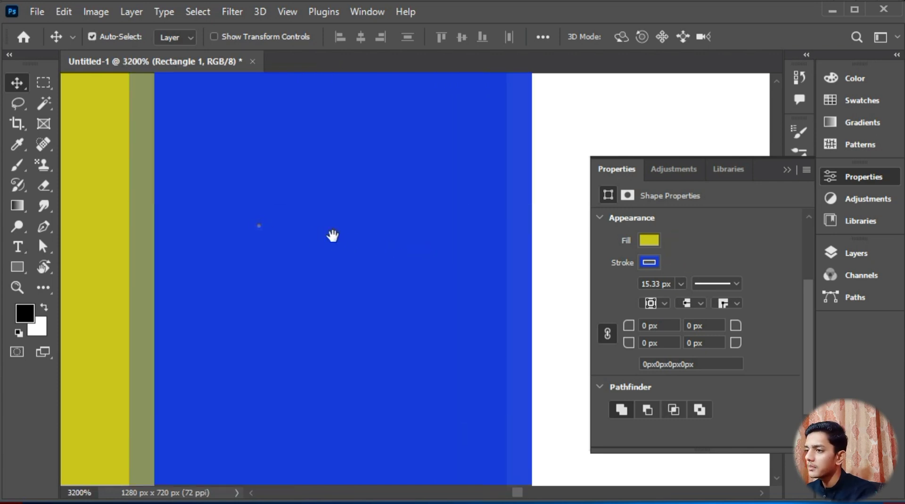
drag(333, 234, 437, 253)
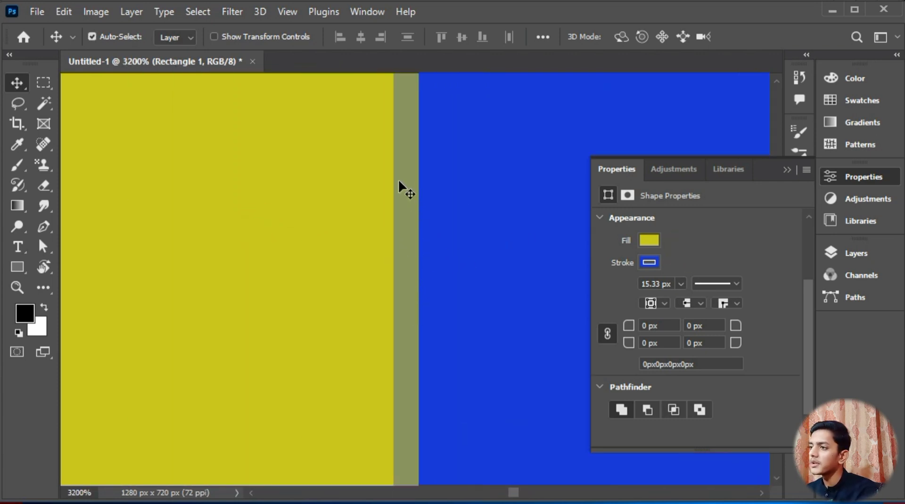
- Set the rectangle's stroke width to exactly 15 px
click(674, 283)
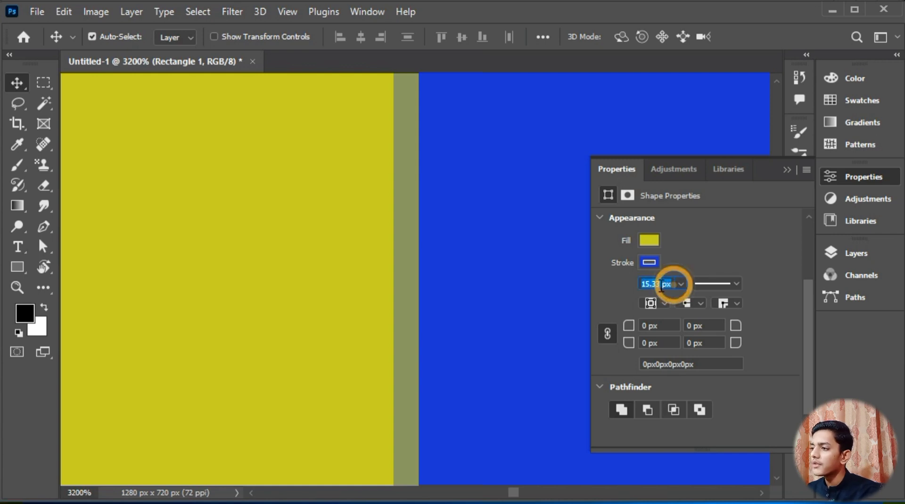
click(681, 283)
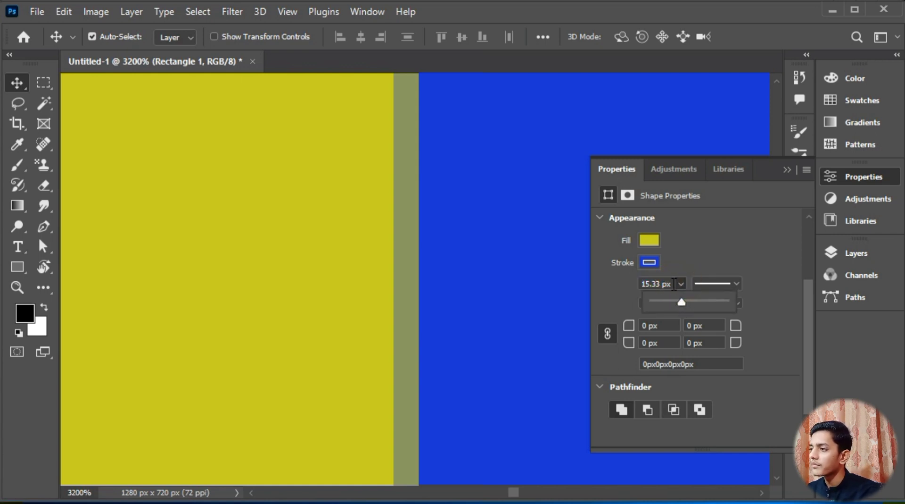
click(673, 284)
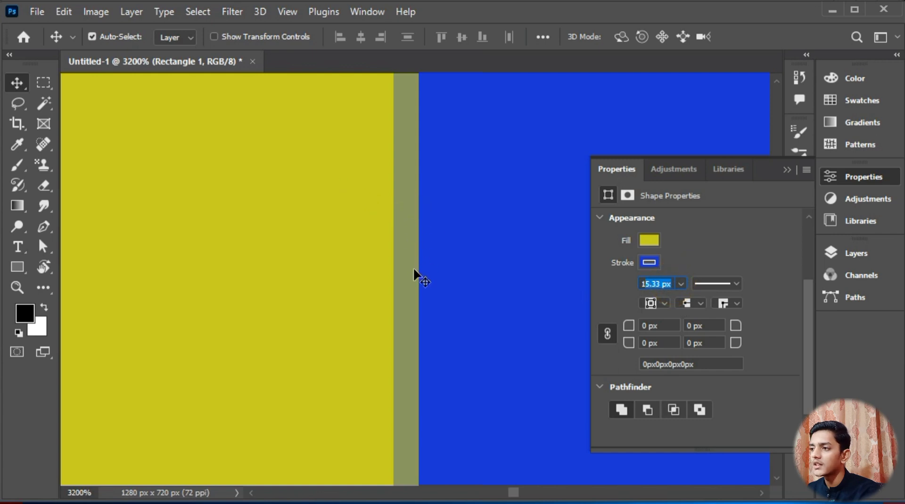
key(BackSpace)
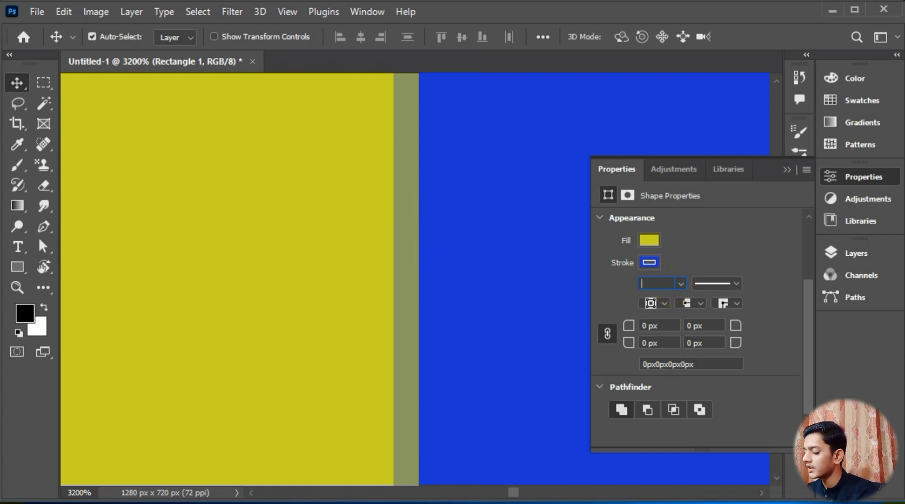
text(15)
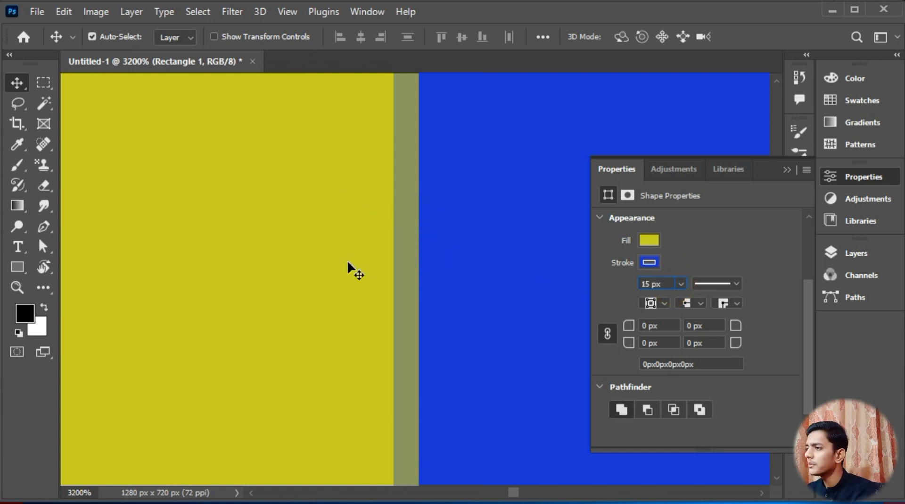
click(348, 261)
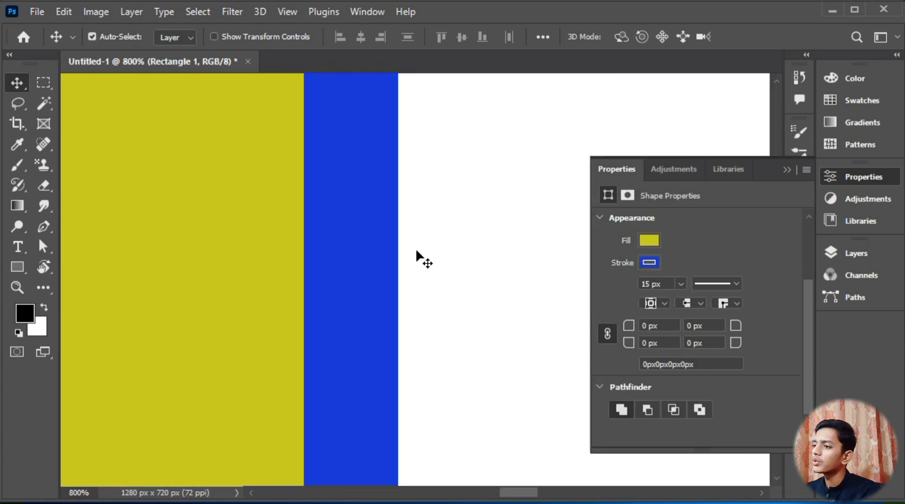
- Try the dashed line style on the rectangle's stroke, and settle on the dotted one
click(735, 285)
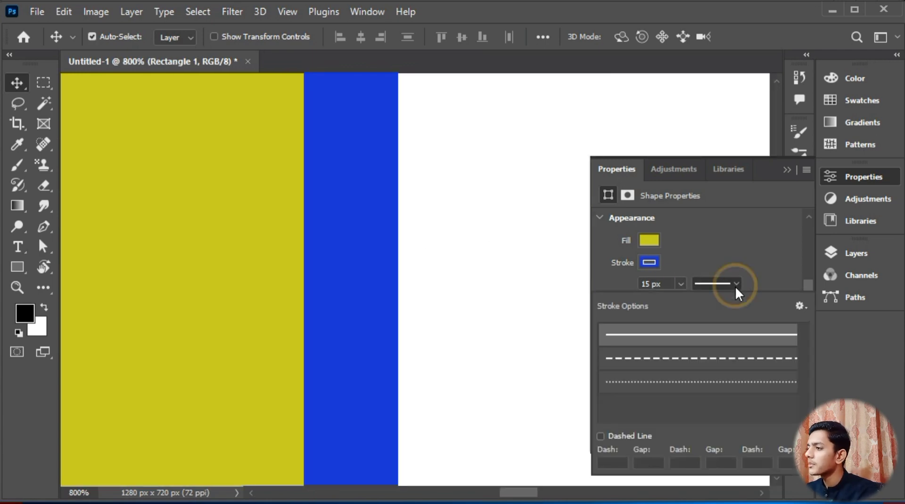
click(709, 360)
click(704, 382)
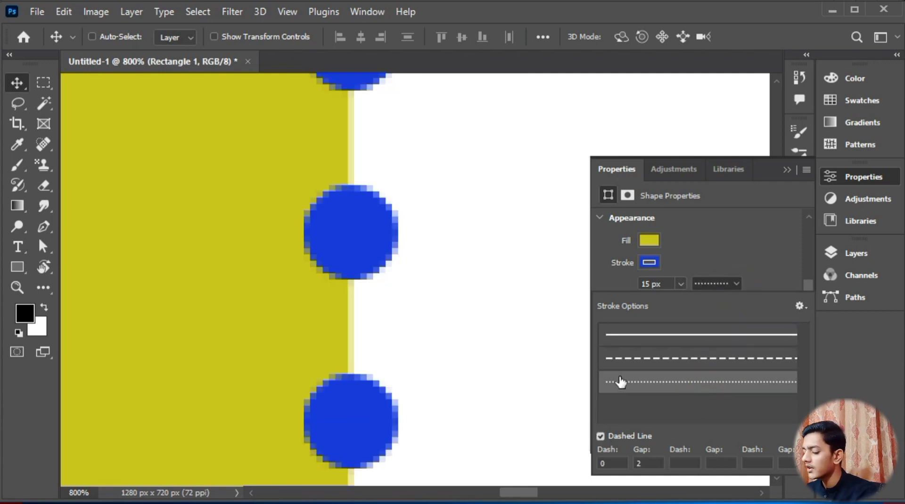
- Reselect the yellow rectangle and set its stroke line style to solid
click(502, 371)
key(ctrl+minus)
key(ctrl+minus)
key(ctrl+minus)
key(ctrl+minus)
key(ctrl+minus)
key(ctrl+minus)
key(ctrl+minus)
key(ctrl+minus)
key(ctrl+minus)
key(ctrl+minus)
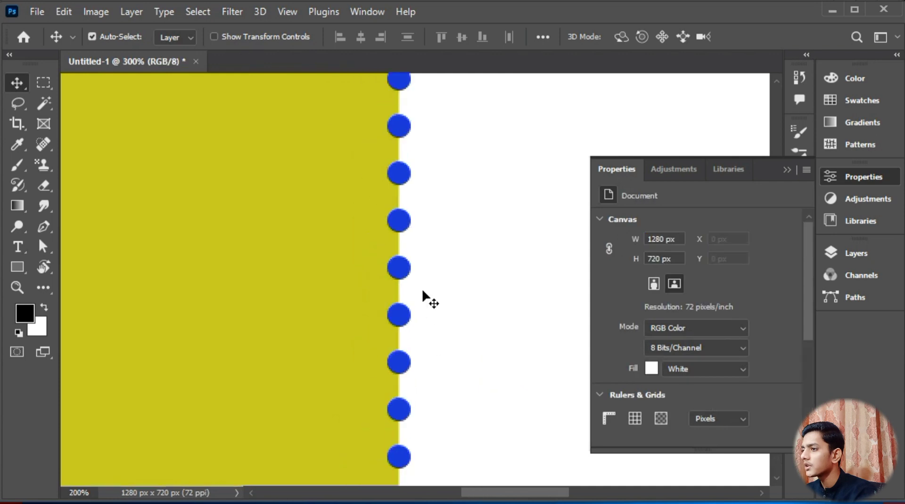
drag(454, 315, 432, 242)
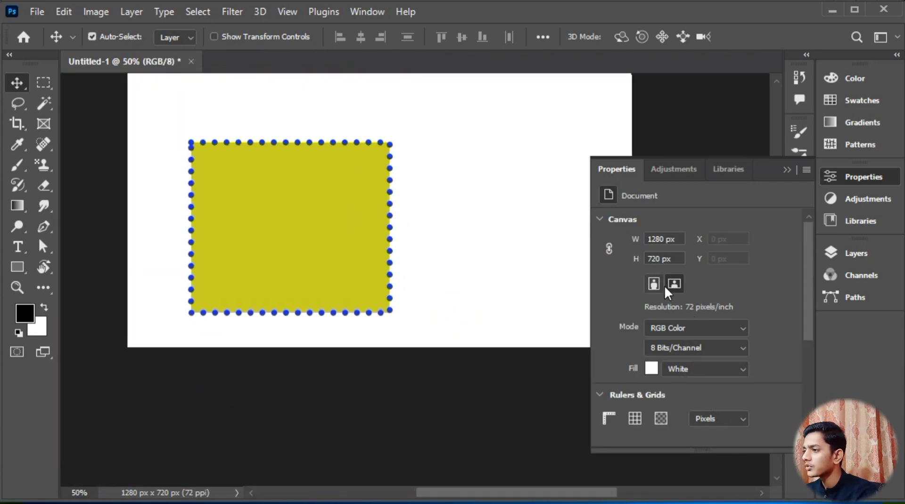
click(381, 188)
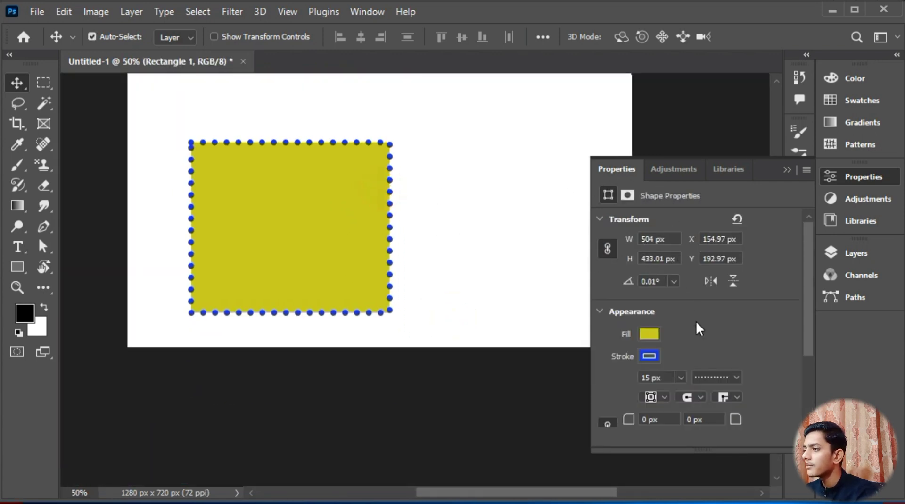
click(719, 379)
click(697, 433)
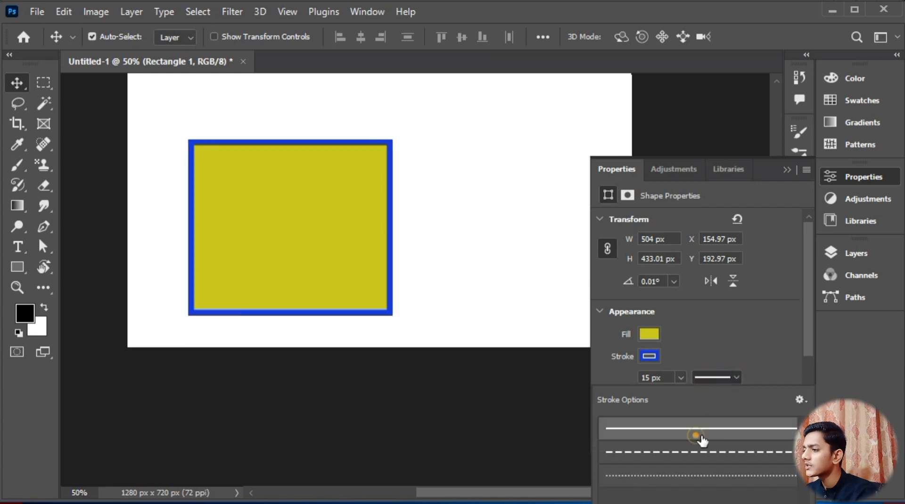
click(765, 344)
- Examine the solid stroke up close at the rectangle's bottom-right corner and review the stroke alignment options
key(ctrl+plus)
key(ctrl+plus)
key(ctrl+plus)
key(ctrl+plus)
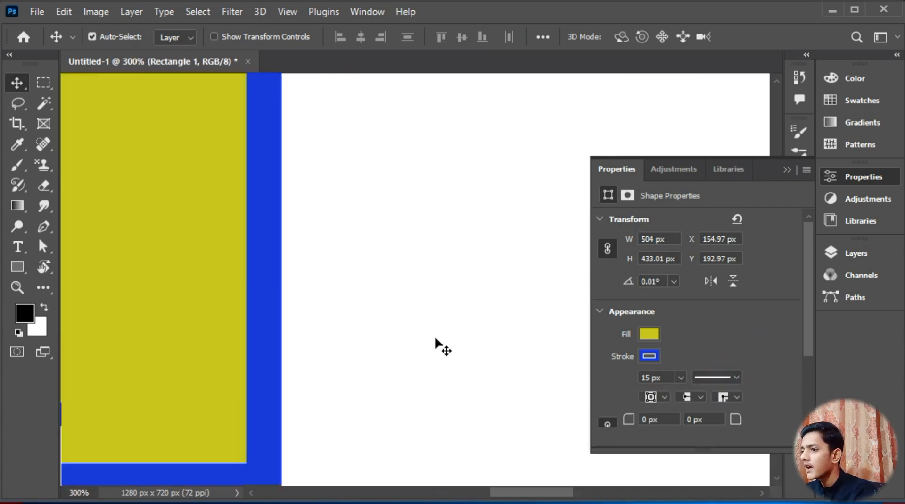
drag(434, 349, 395, 249)
drag(810, 318, 813, 348)
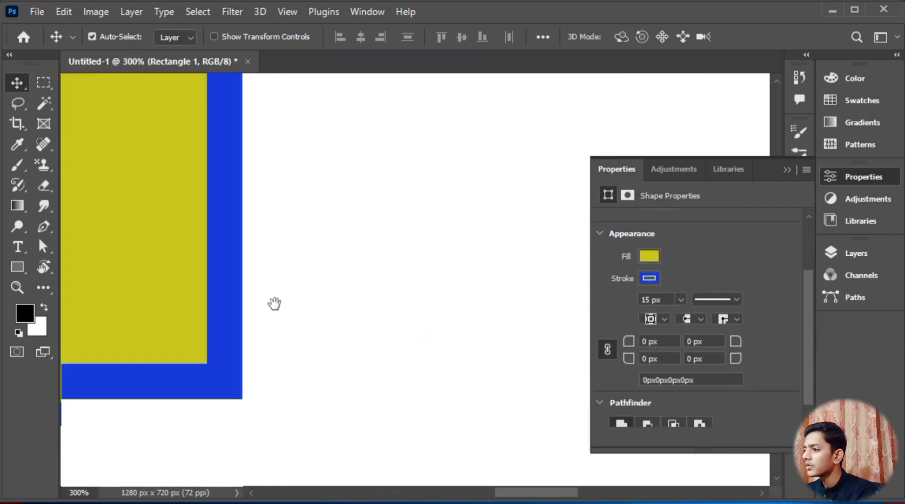
drag(275, 303, 461, 324)
key(ctrl+plus)
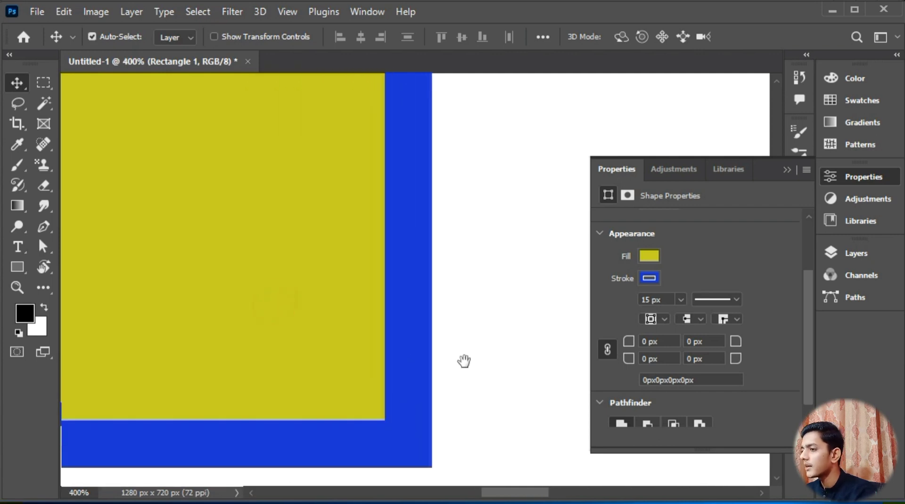
drag(464, 360, 453, 315)
click(452, 369)
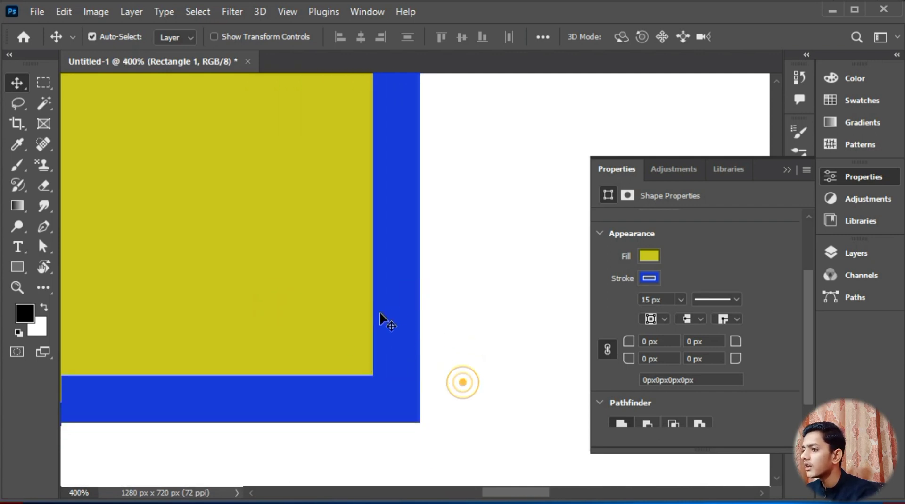
click(659, 318)
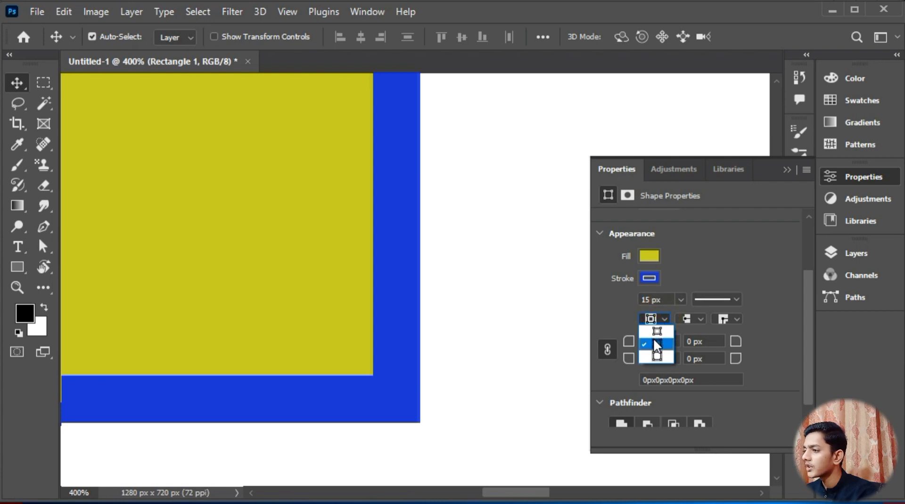
click(578, 322)
click(659, 318)
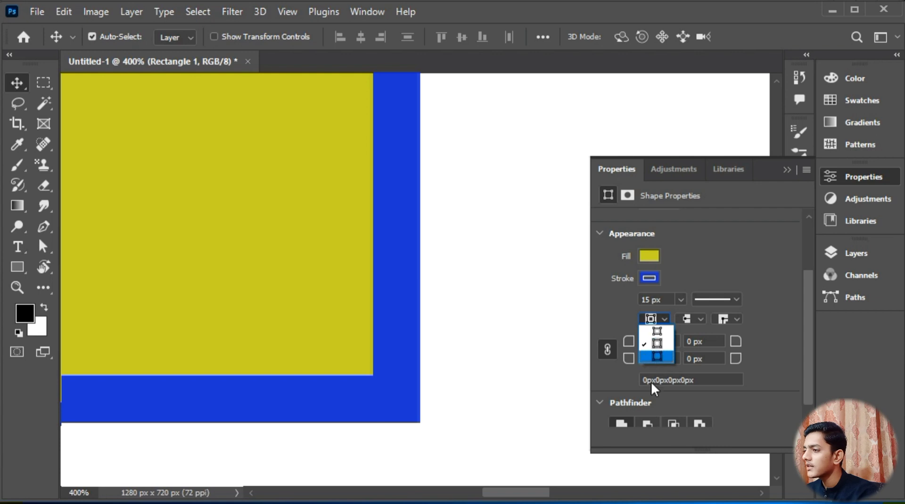
click(483, 309)
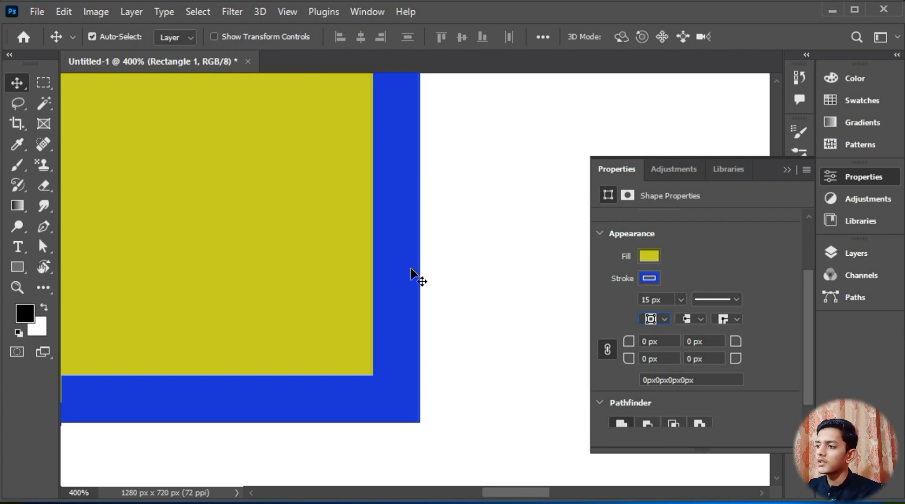
- Align the rectangle's stroke to the inside and shift the shape about 7 px right and 6 px down
click(655, 319)
click(657, 331)
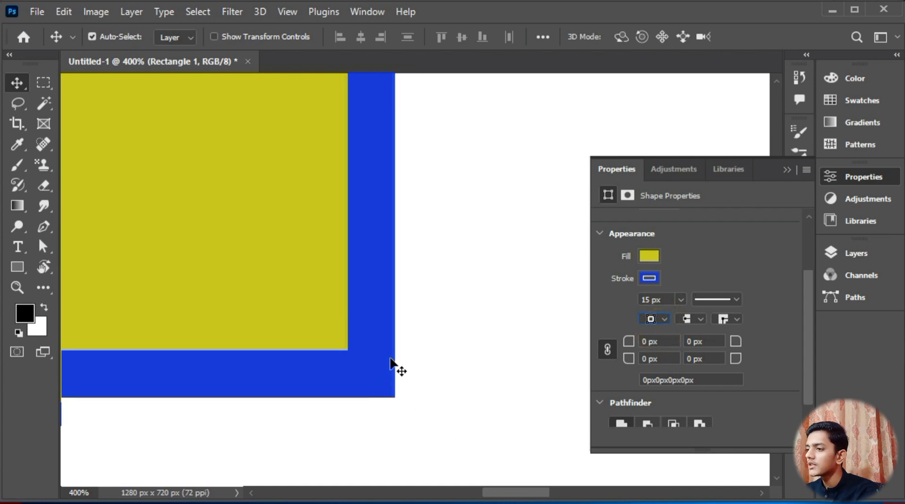
drag(346, 371, 370, 390)
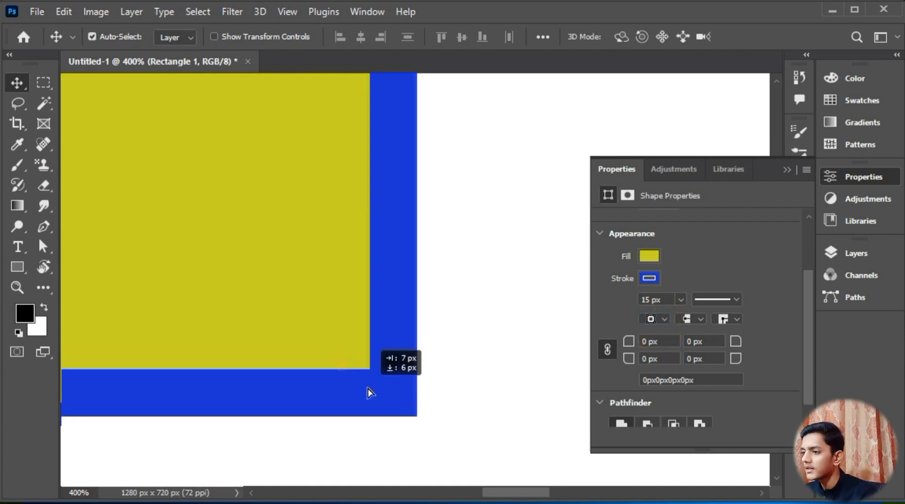
- Try aligning the rectangle's stroke to the outside, and undo a trial move of the shape
click(652, 320)
click(656, 356)
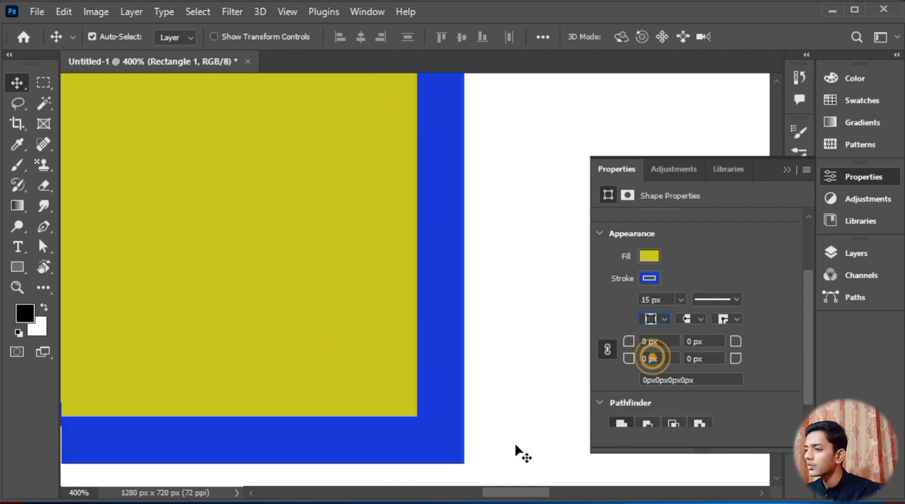
drag(429, 433, 425, 404)
key(ctrl+z)
drag(425, 434, 407, 345)
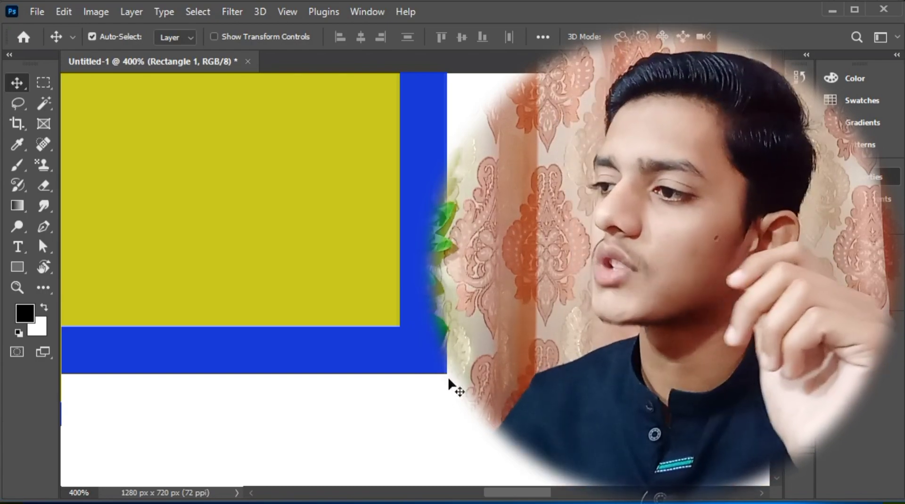
- Set the rectangle's stroke alignment to center
click(663, 315)
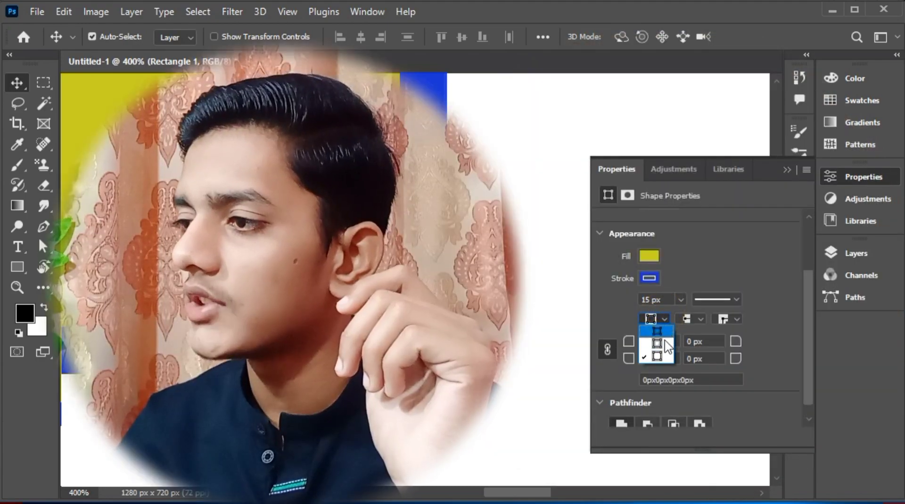
click(660, 342)
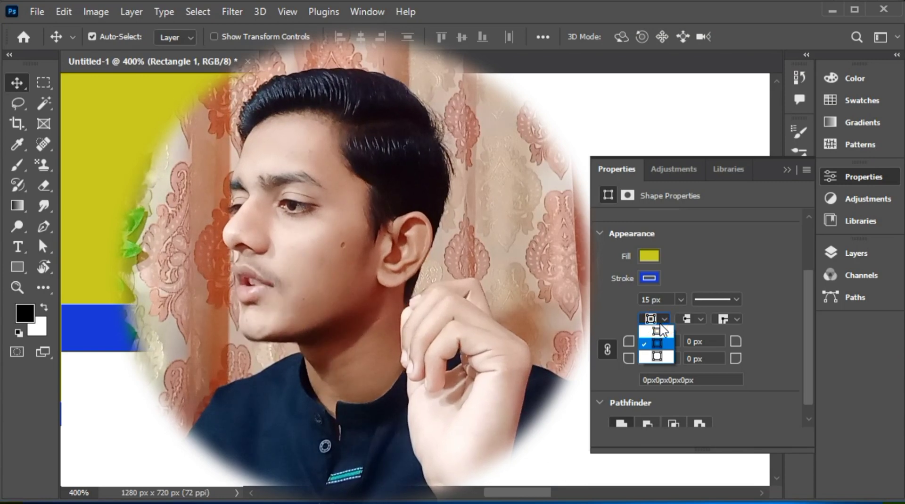
click(658, 331)
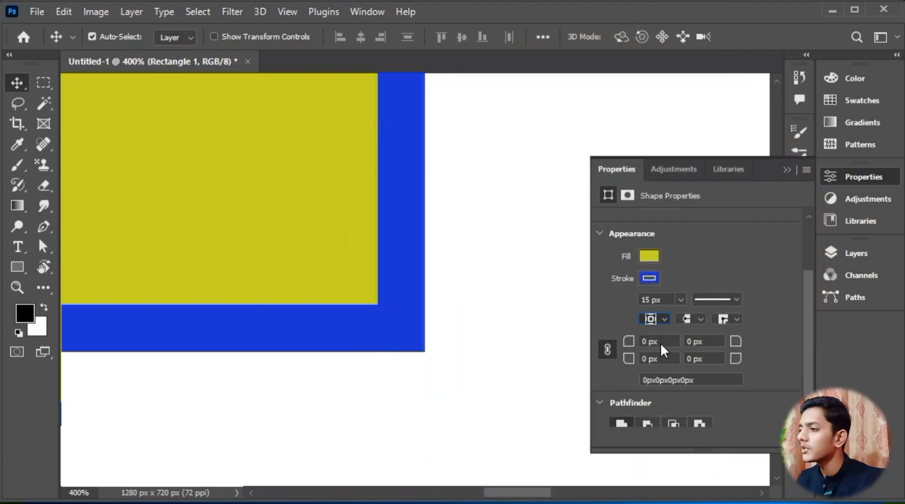
click(660, 342)
- Give the stroke round caps, and try the round and bevel corner joins
click(690, 319)
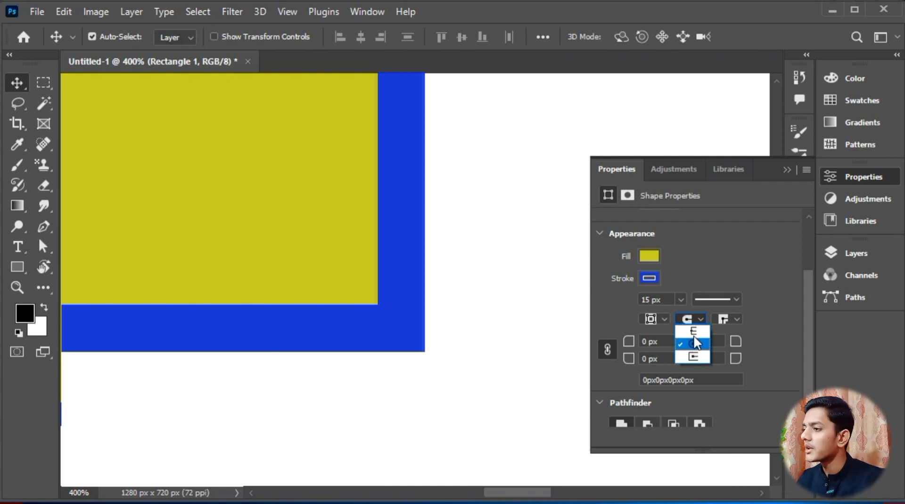
click(733, 321)
click(732, 317)
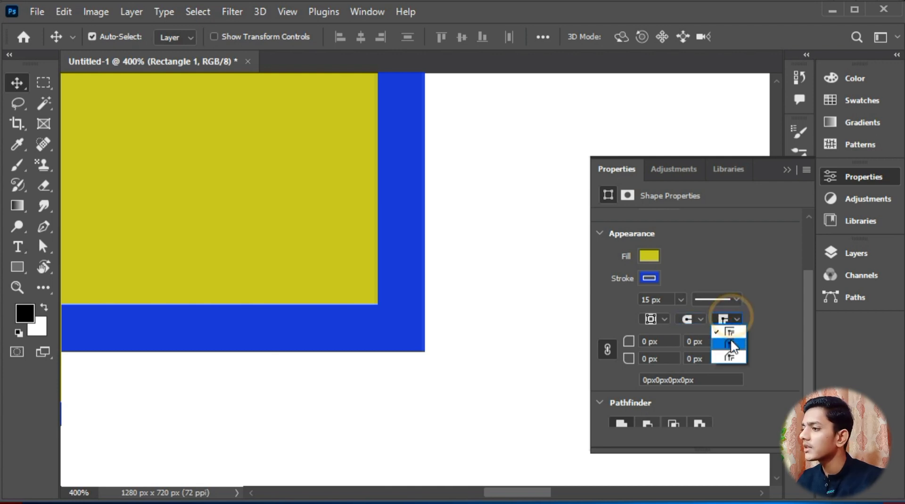
click(731, 340)
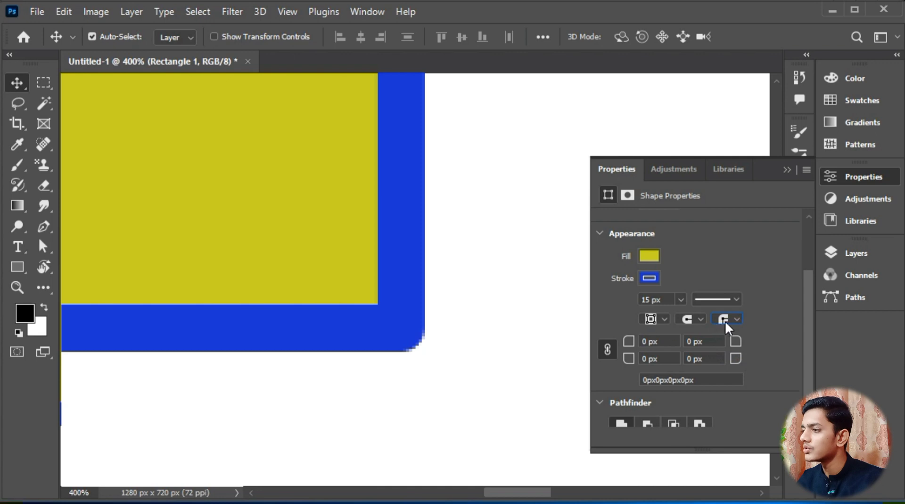
click(724, 320)
click(726, 358)
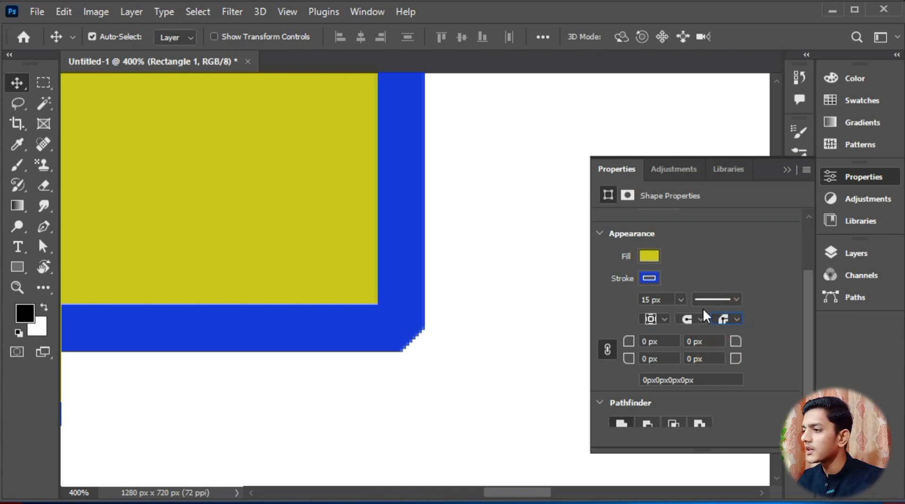
- Try the square cap on the stroke, return to the butt cap, and restore the miter corner join
click(696, 320)
click(697, 352)
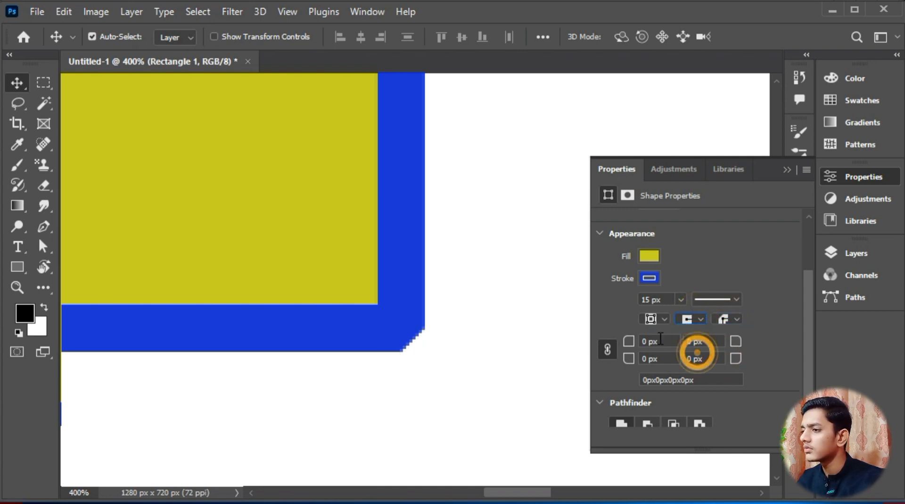
click(690, 320)
click(690, 333)
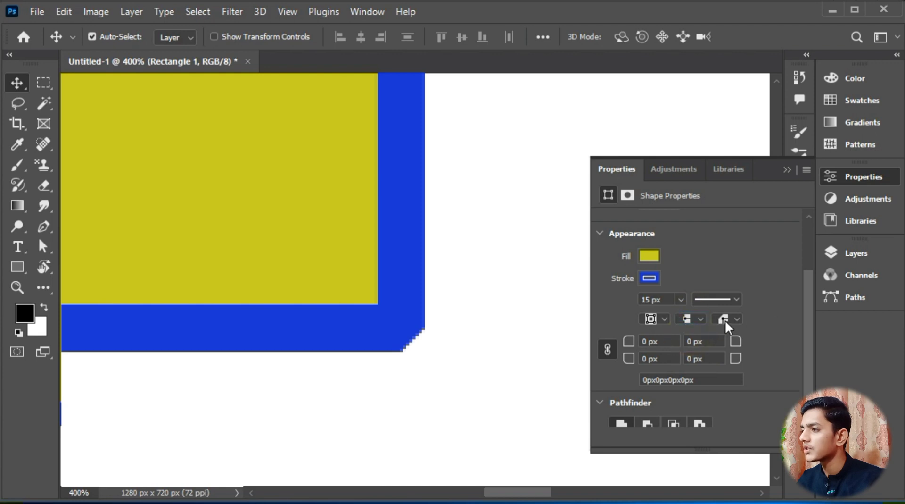
click(725, 320)
click(725, 333)
- Compare the square and round stroke caps once more, ending on the butt cap
click(689, 320)
click(693, 354)
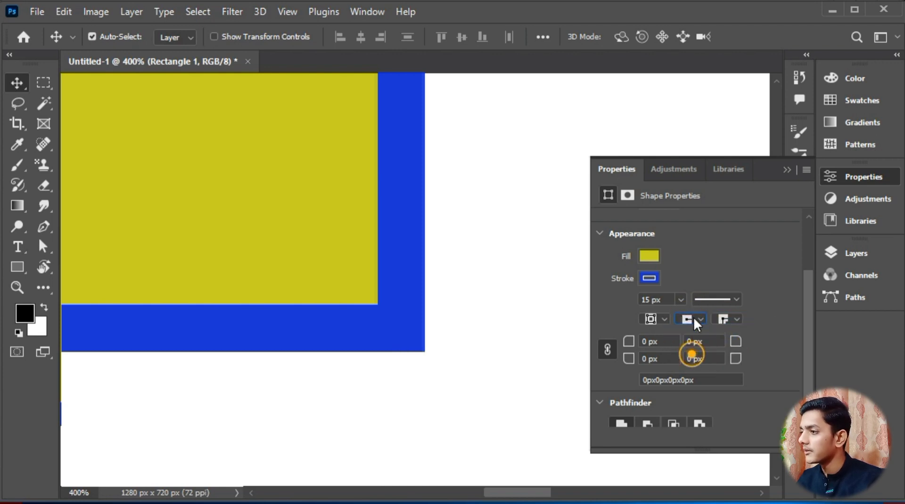
click(695, 317)
click(698, 342)
click(696, 320)
click(696, 330)
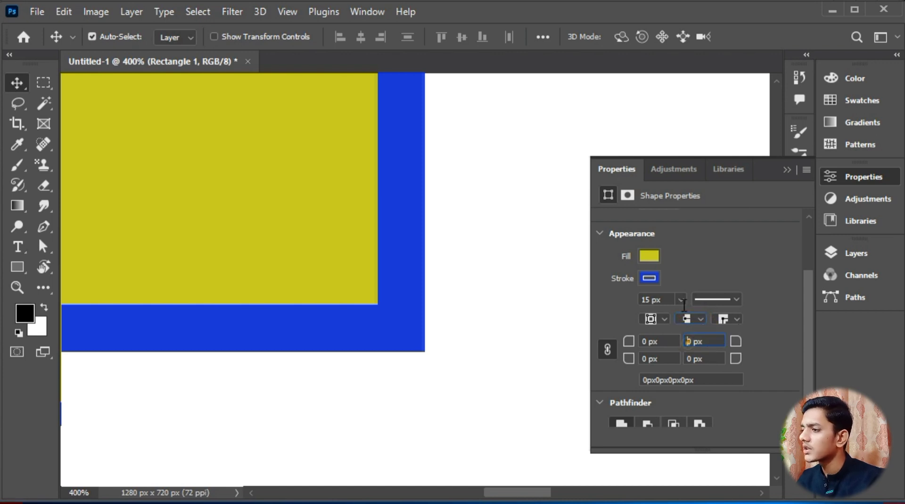
- Round all four linked corners of the rectangle with a radius of 20 px
click(689, 341)
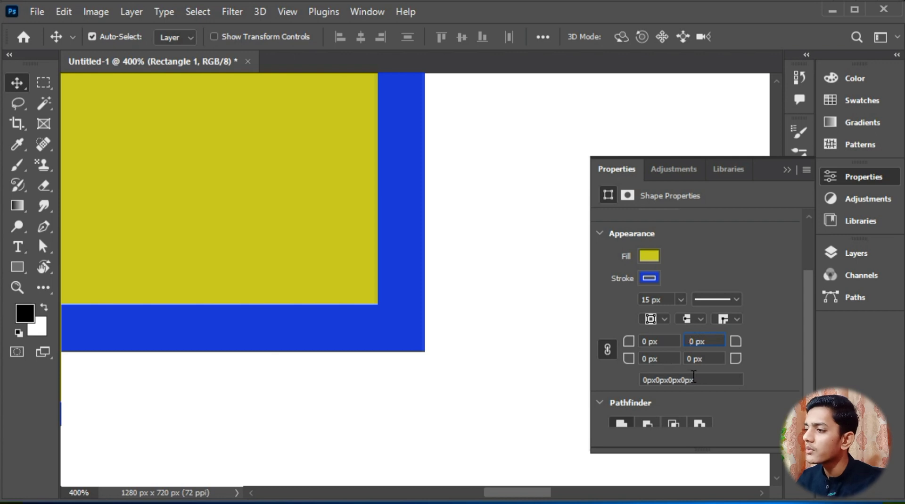
drag(809, 339, 809, 348)
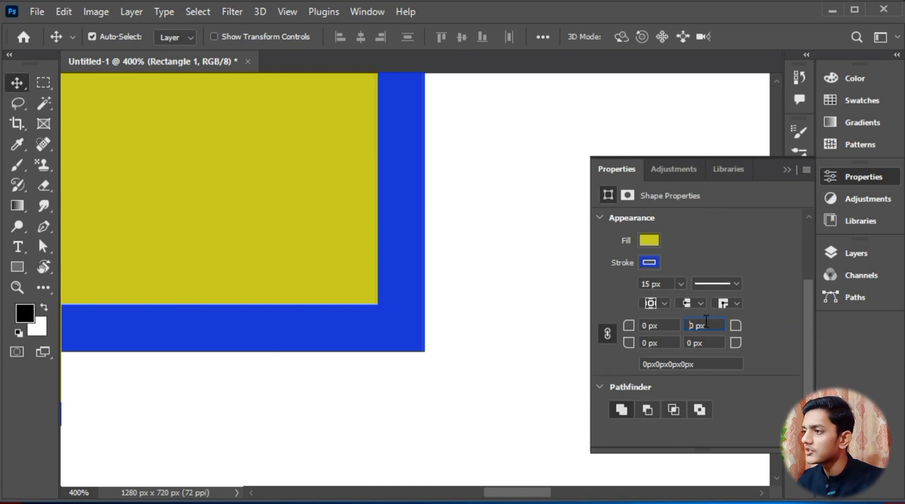
key(ctrl+minus)
key(ctrl+minus)
key(ctrl+minus)
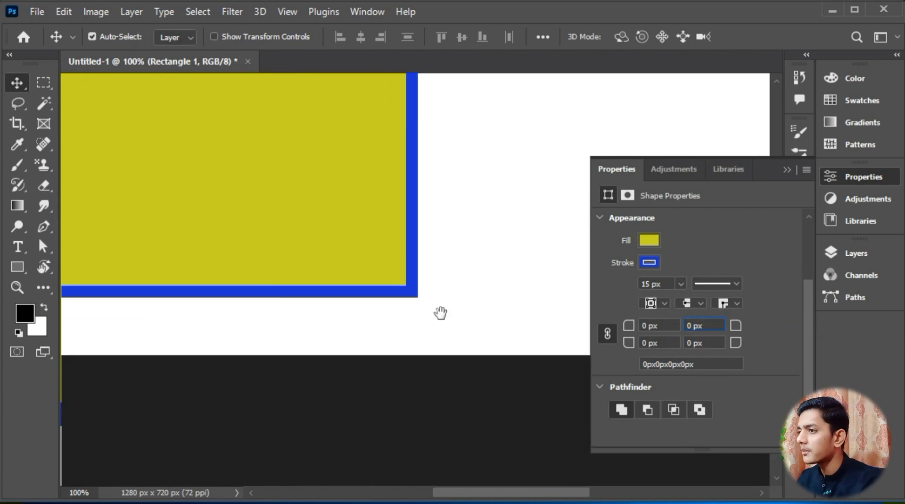
drag(413, 267, 499, 412)
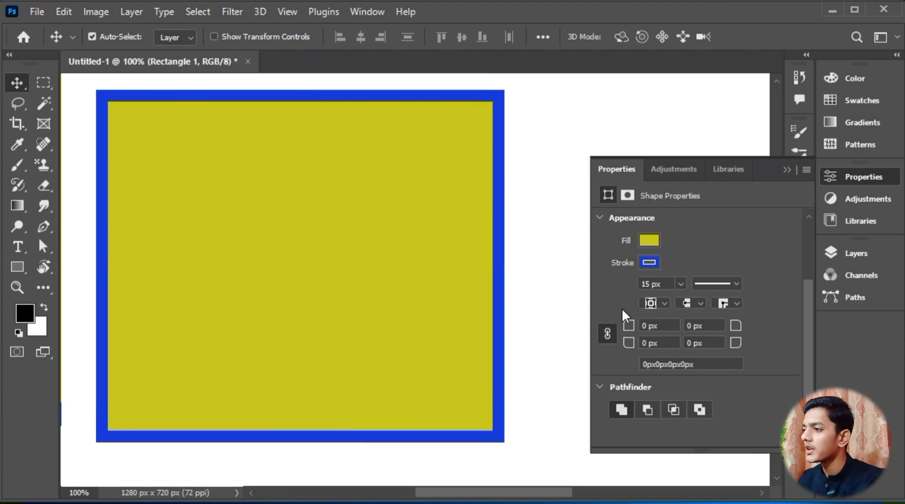
click(607, 335)
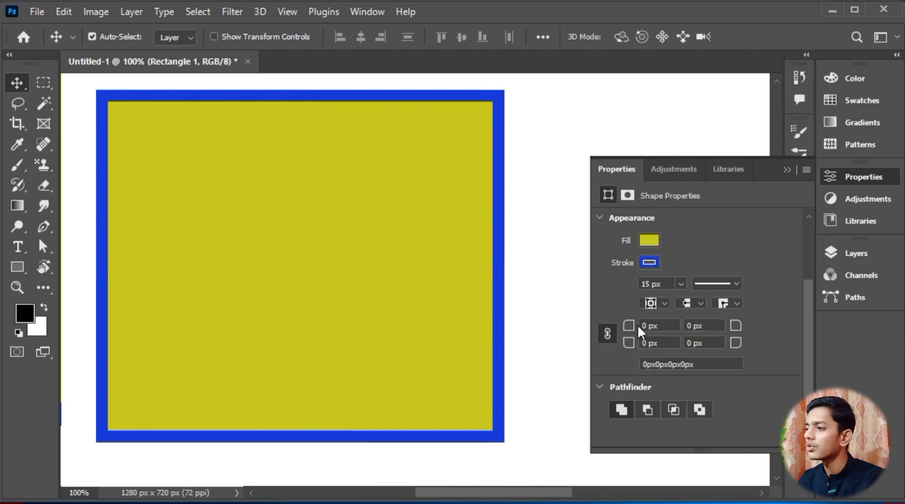
click(668, 324)
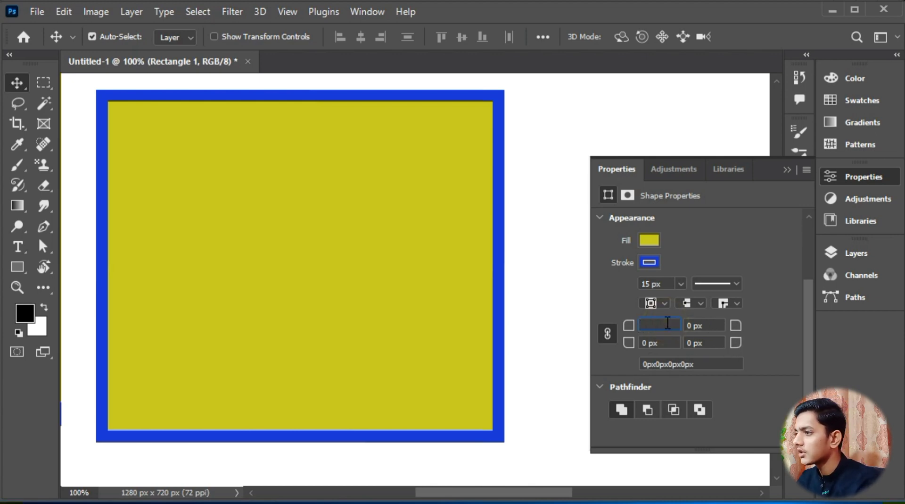
click(697, 325)
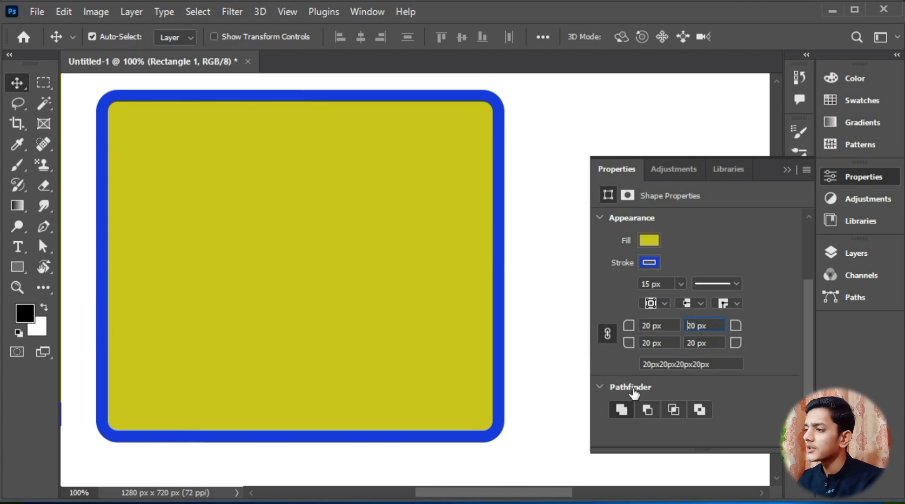
- Unlink the rectangle's corner radii and set the top-right and bottom-left corners to 40 px
click(607, 333)
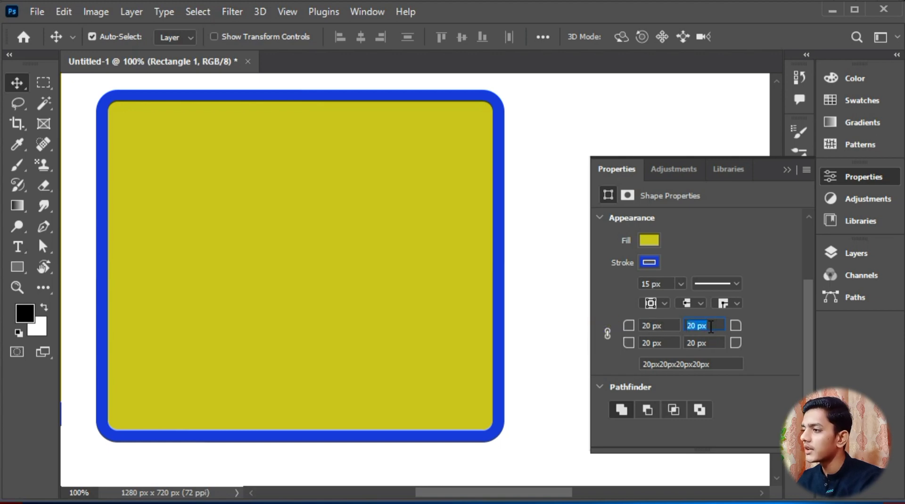
key(BackSpace)
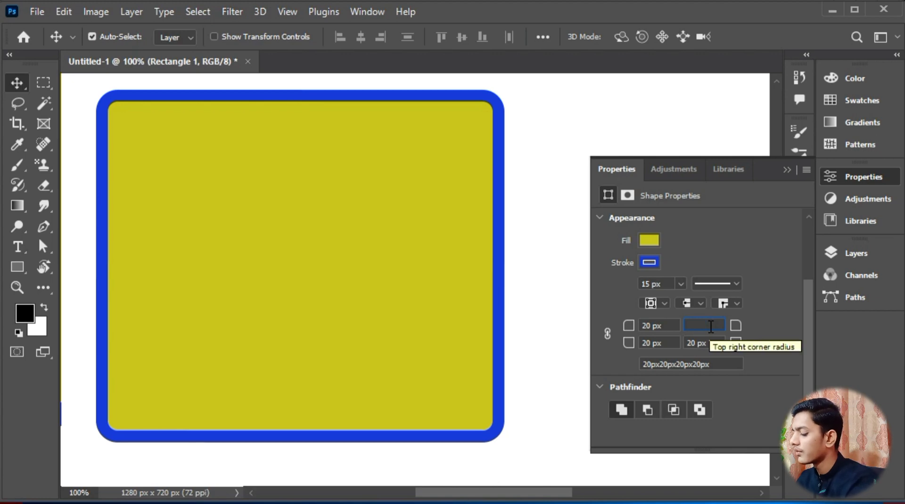
text(40)
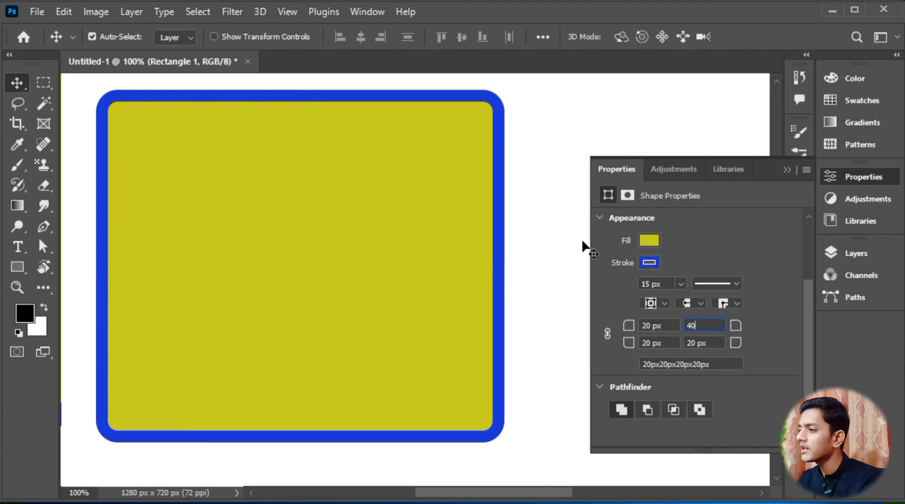
click(675, 343)
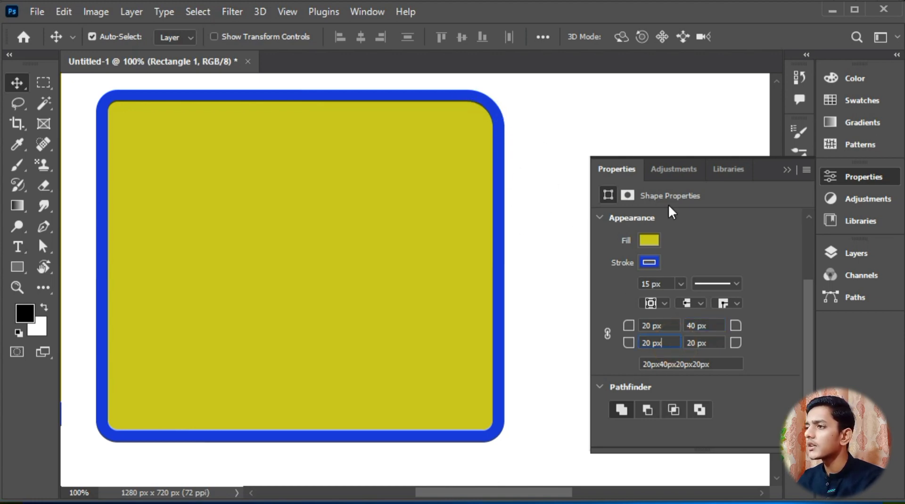
click(660, 342)
text(40)
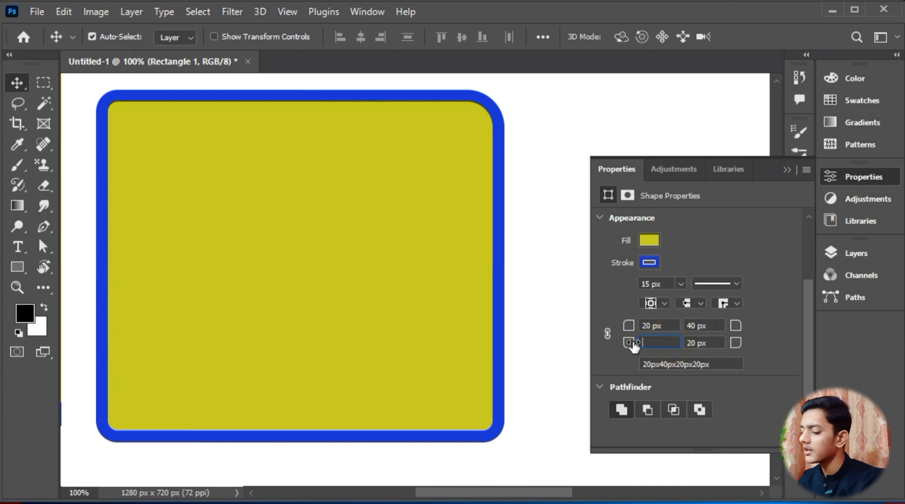
click(709, 328)
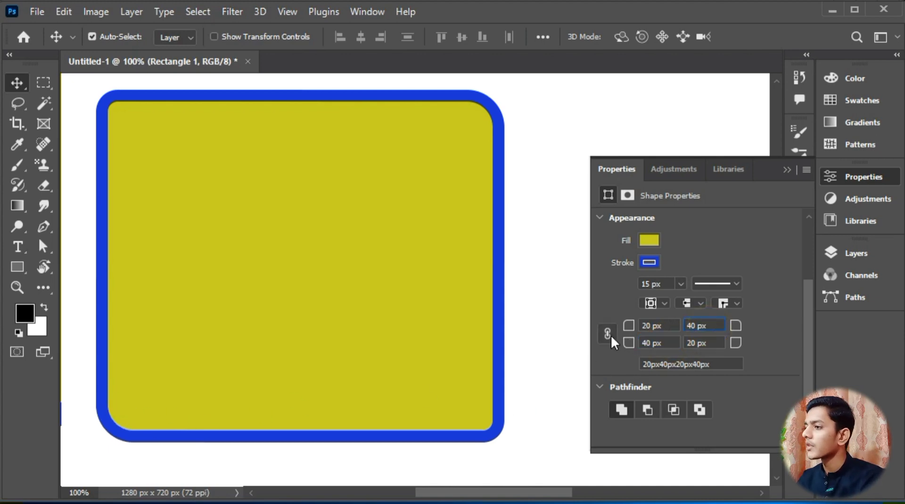
click(807, 336)
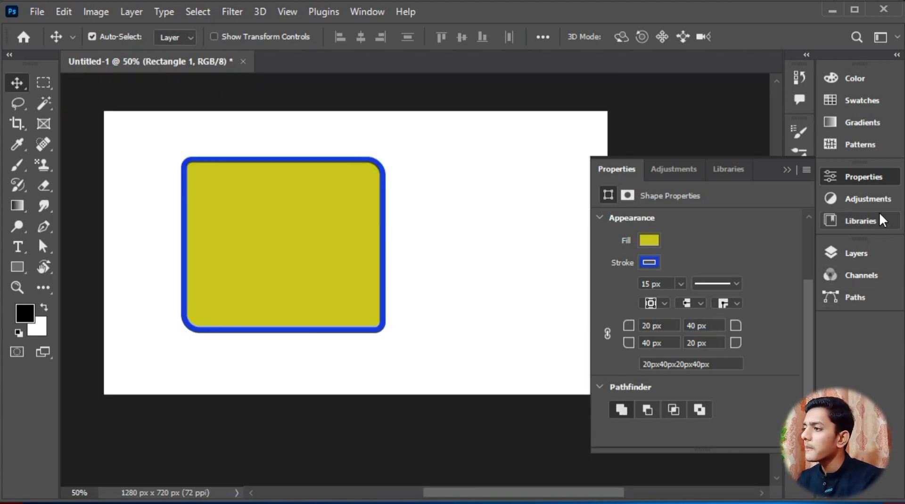
click(868, 250)
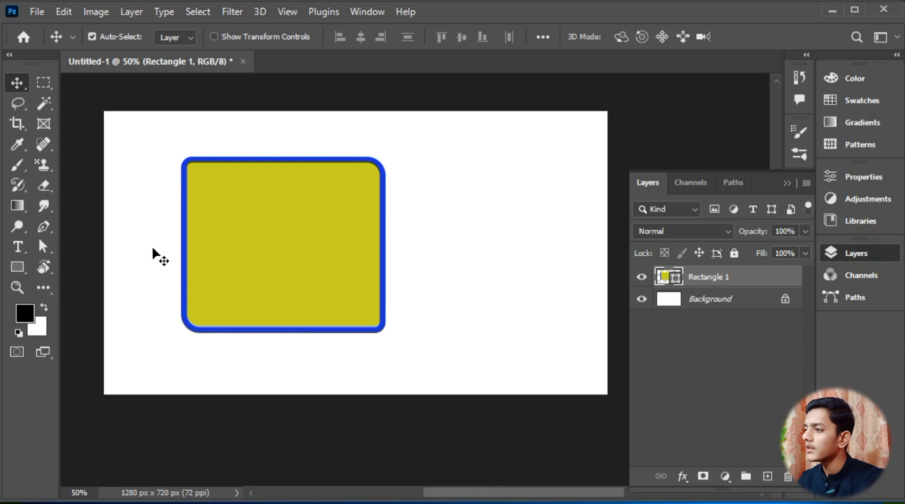
click(17, 272)
drag(425, 365, 333, 247)
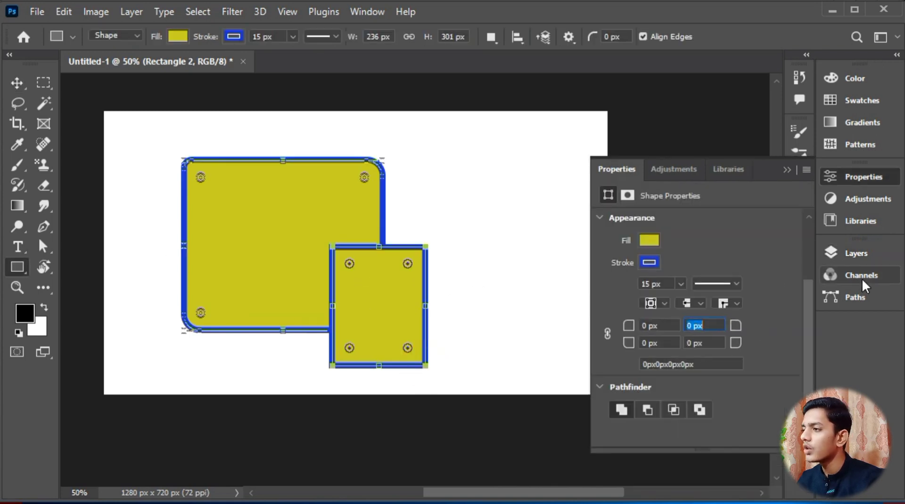
click(856, 253)
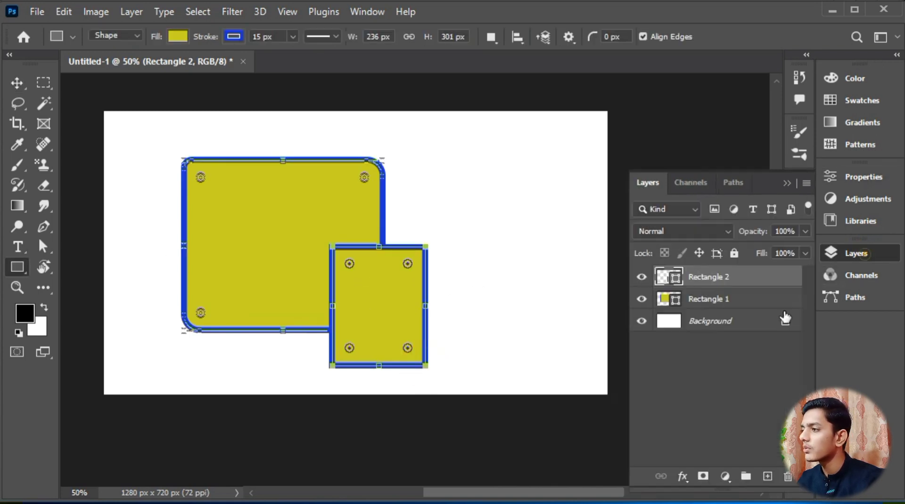
click(764, 276)
key(Delete)
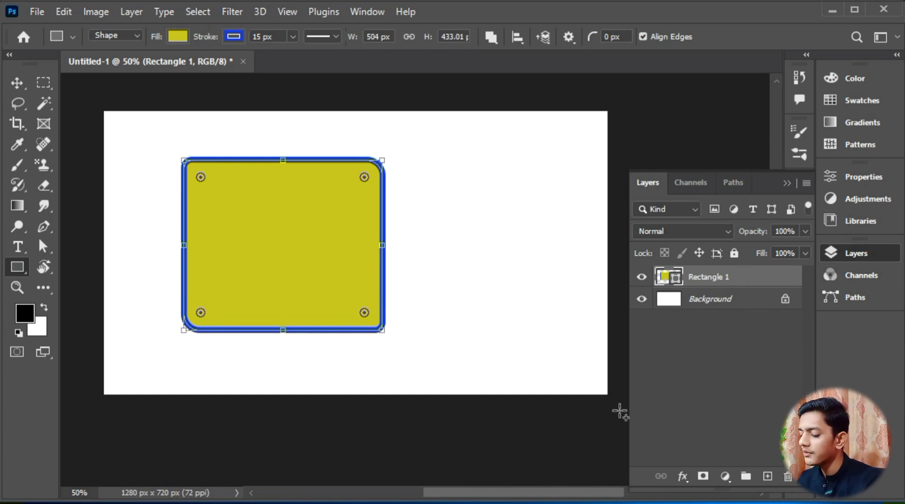
- Add a square of about 174 px to the same shape layer, overlapping the rectangle's lower-right corner, with the shapes united
drag(415, 359, 346, 287)
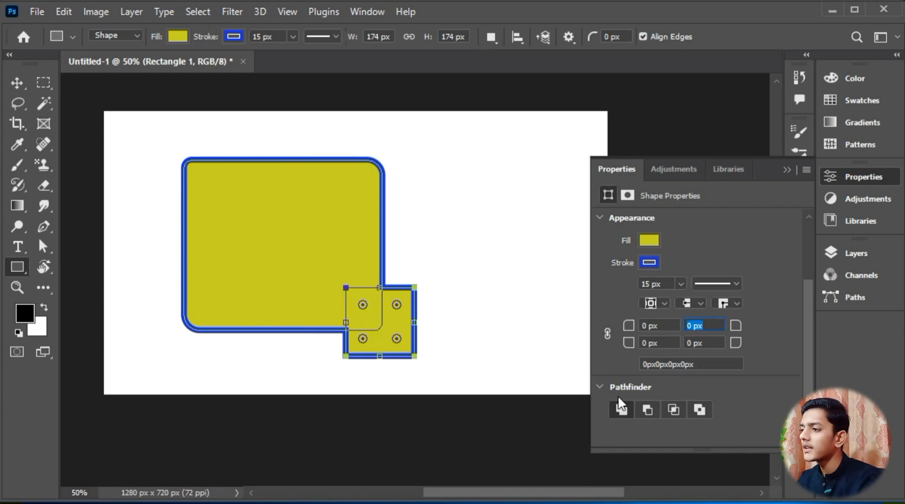
click(618, 408)
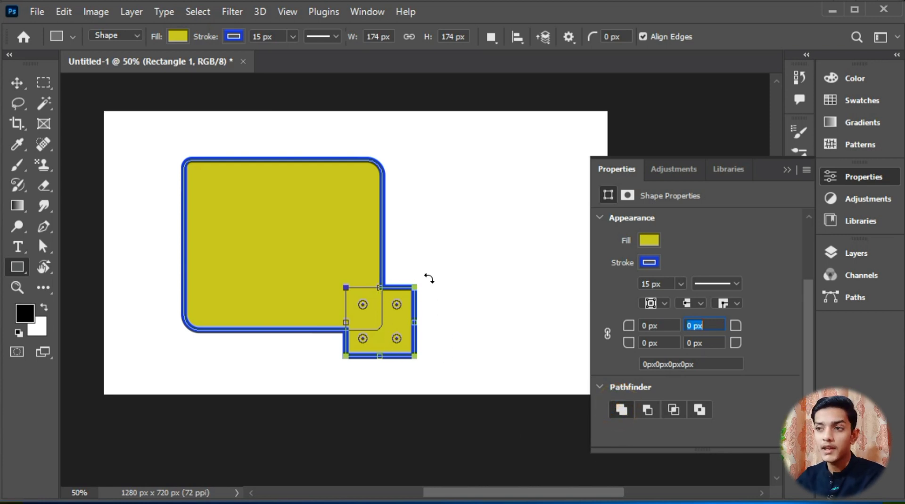
click(22, 86)
mouse_move(378, 269)
mouse_down()
mouse_move(401, 232)
mouse_move(405, 290)
mouse_move(378, 269)
mouse_up()
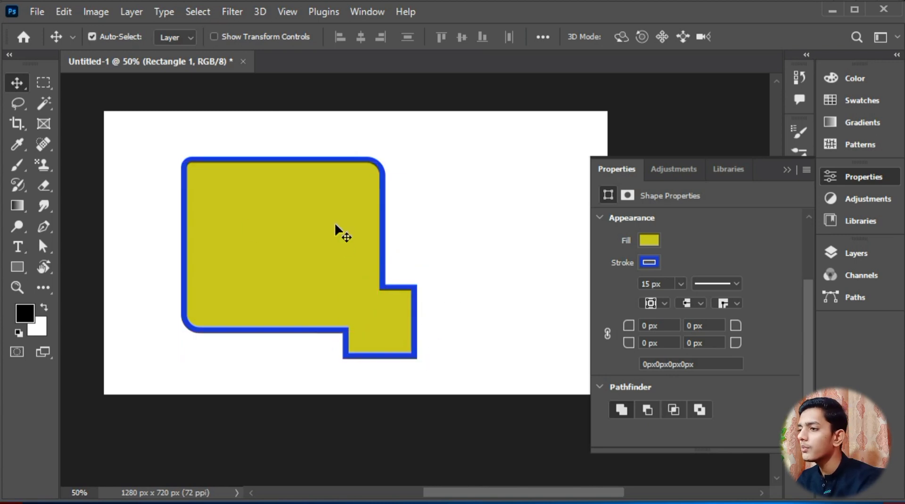
- Try subtracting the small front square from the large rectangle
key(ctrl+t)
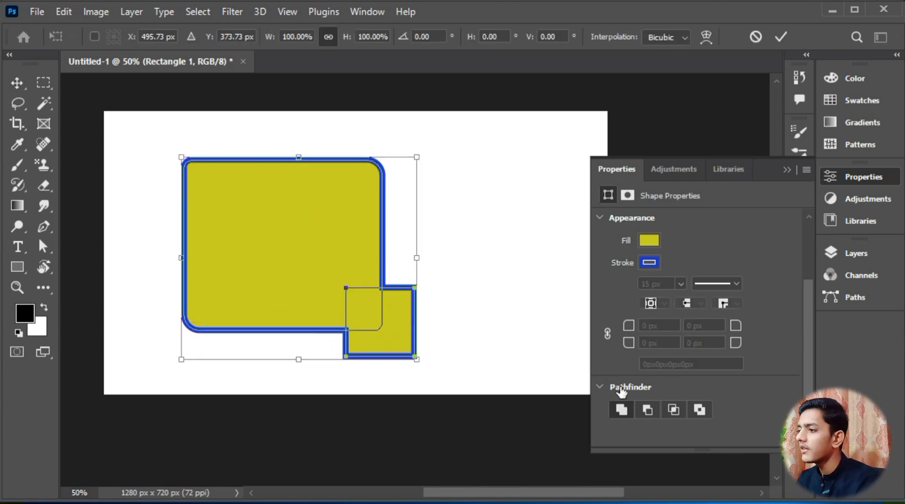
click(646, 408)
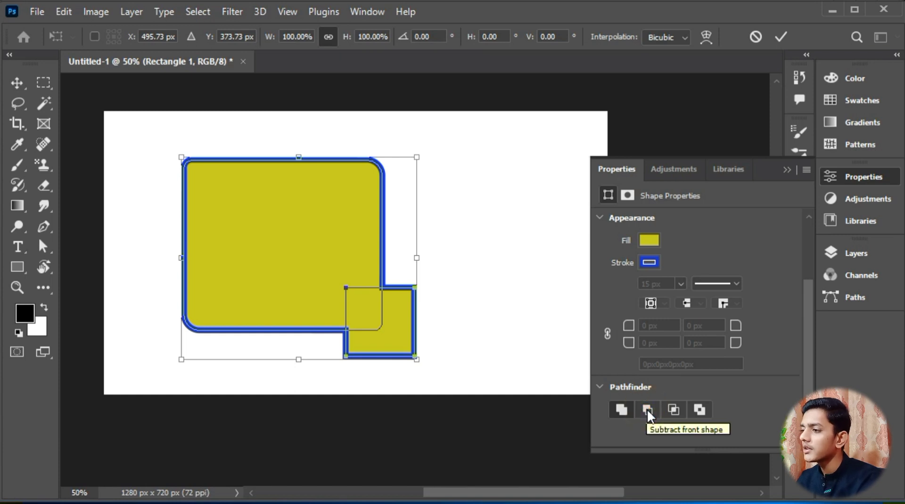
click(785, 32)
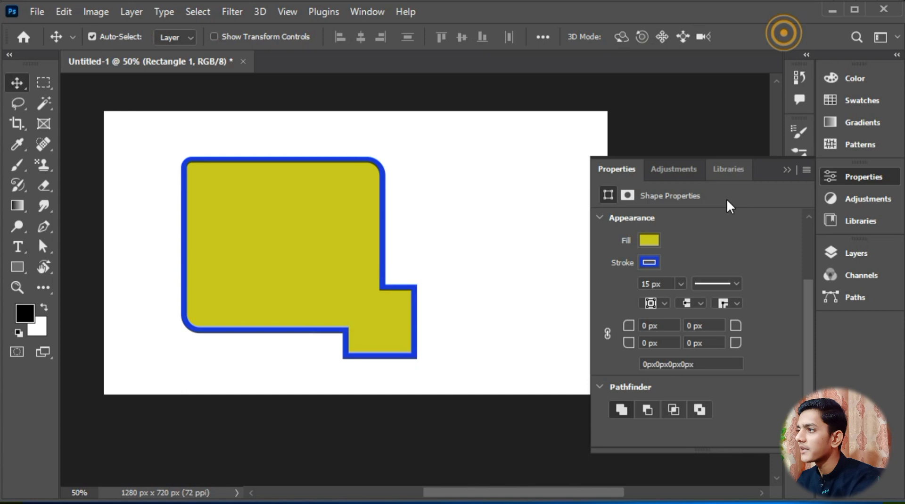
click(647, 409)
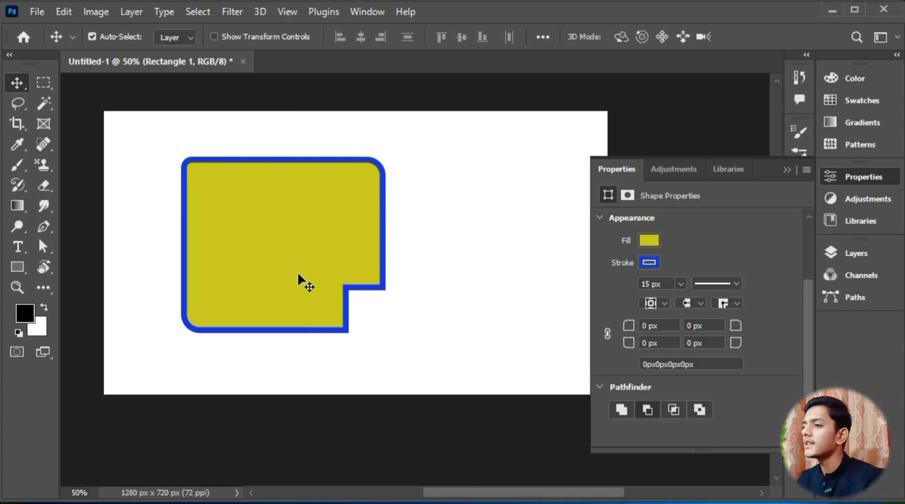
- Try keeping only the area where the two shapes intersect, and undo it to restore the united shape
click(674, 409)
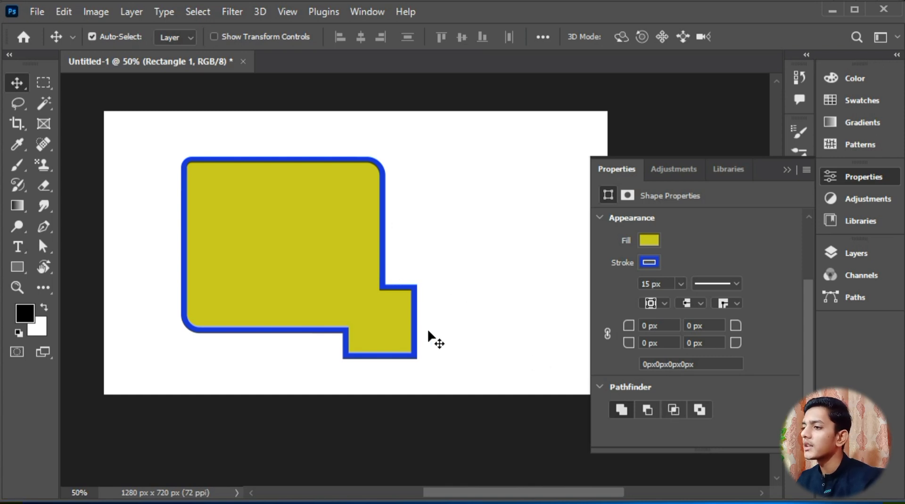
click(673, 409)
key(ctrl+z)
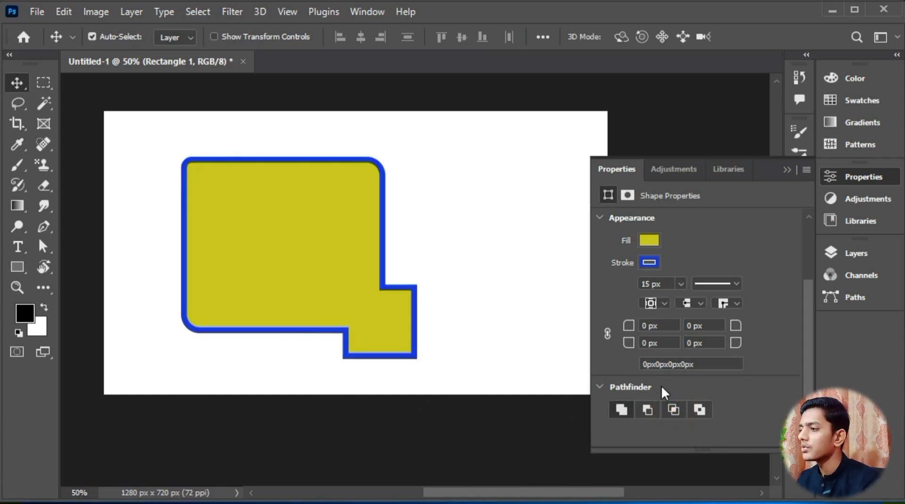
click(675, 409)
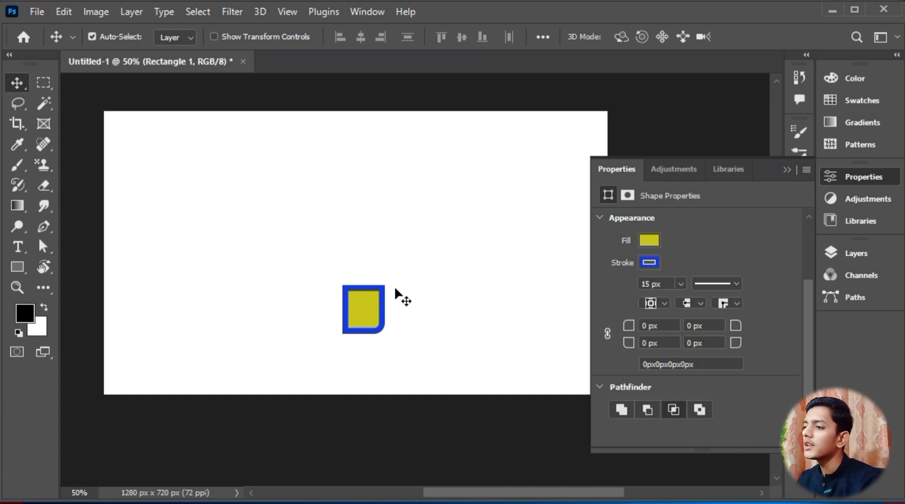
key(ctrl+z)
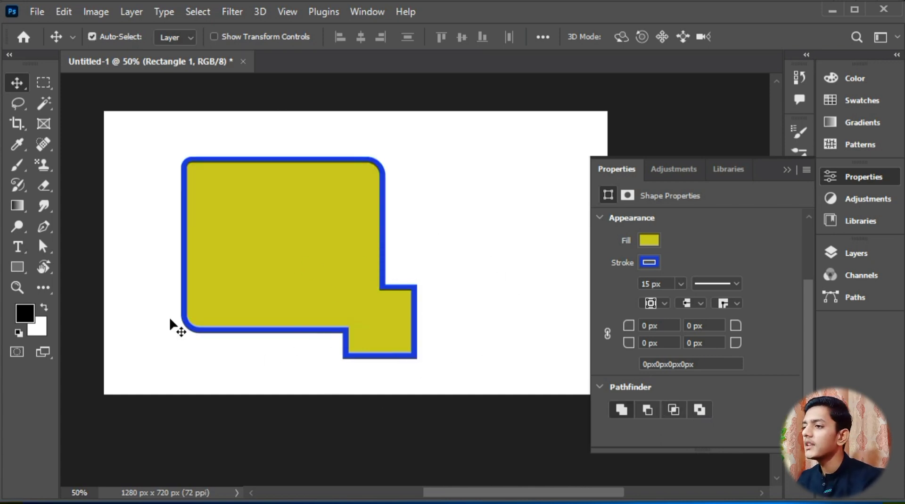
- Try excluding the overlap of the two shapes, then undo back to the single rectangle without the added square
click(700, 410)
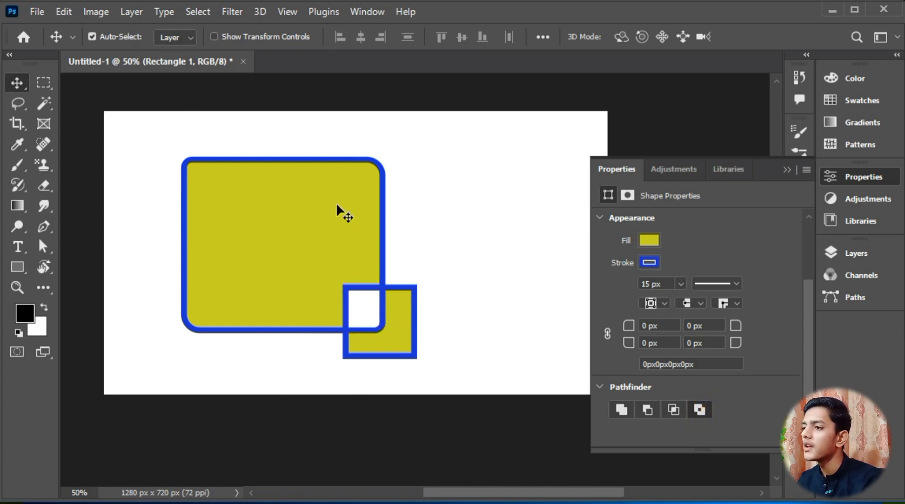
mouse_move(336, 202)
mouse_down()
mouse_move(335, 214)
mouse_move(336, 205)
mouse_up()
key(ctrl+z)
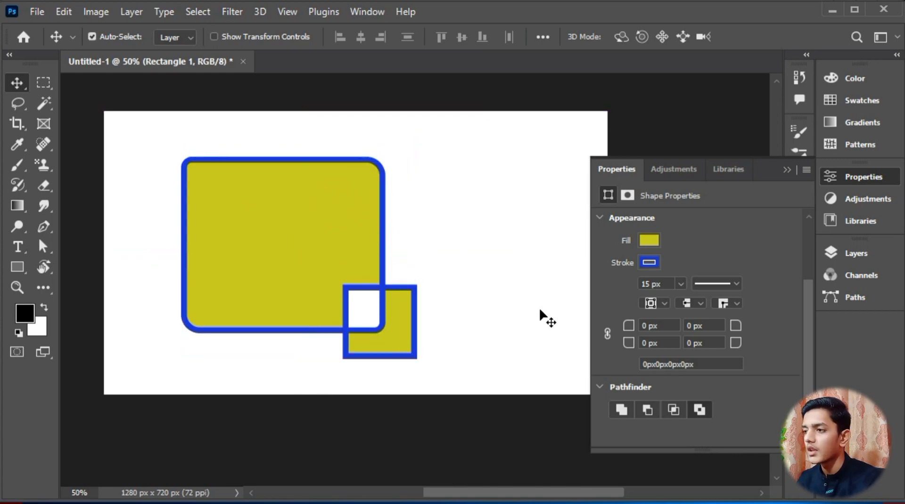
key(ctrl+z)
key(ctrl+z)
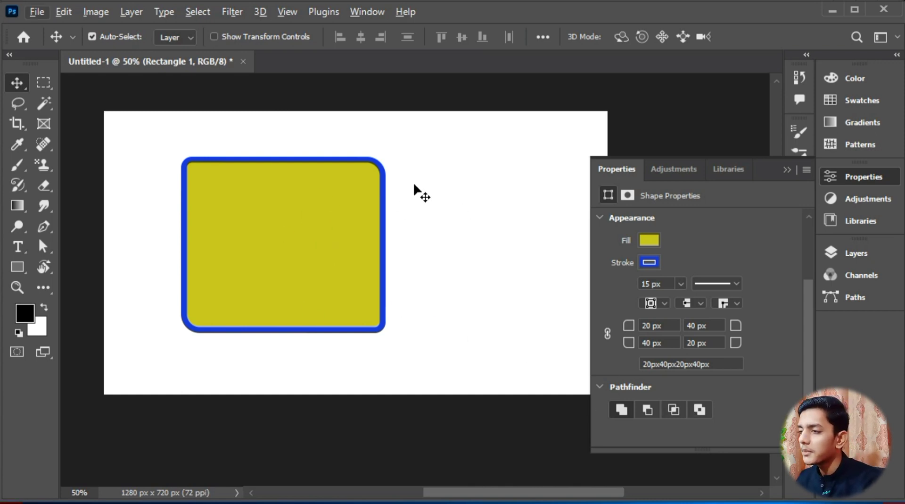
- Add six overlapping rectangles around the edges of the yellow shape with the Rectangle tool, and subtract two more along its right side
click(411, 162)
click(17, 266)
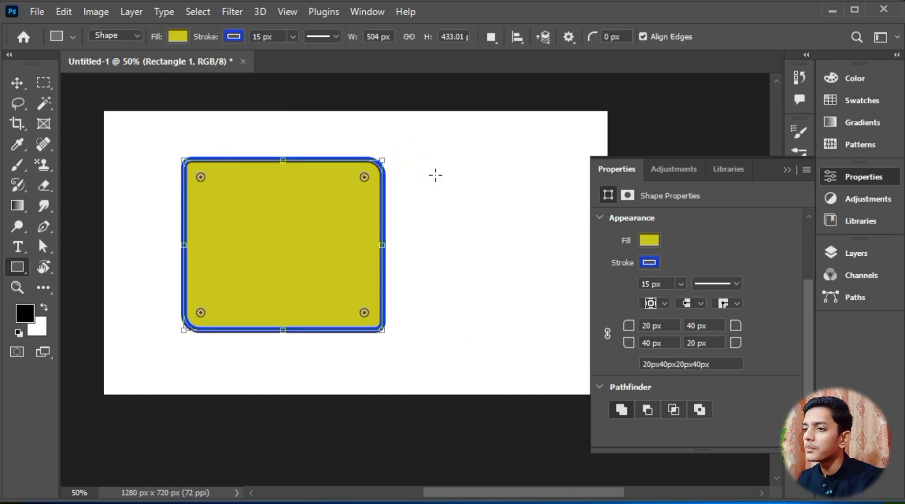
drag(442, 156, 311, 269)
mouse_move(266, 133)
mouse_down()
mouse_move(289, 179)
mouse_move(323, 208)
mouse_up()
drag(112, 173, 287, 262)
drag(435, 367, 346, 278)
drag(165, 290, 163, 287)
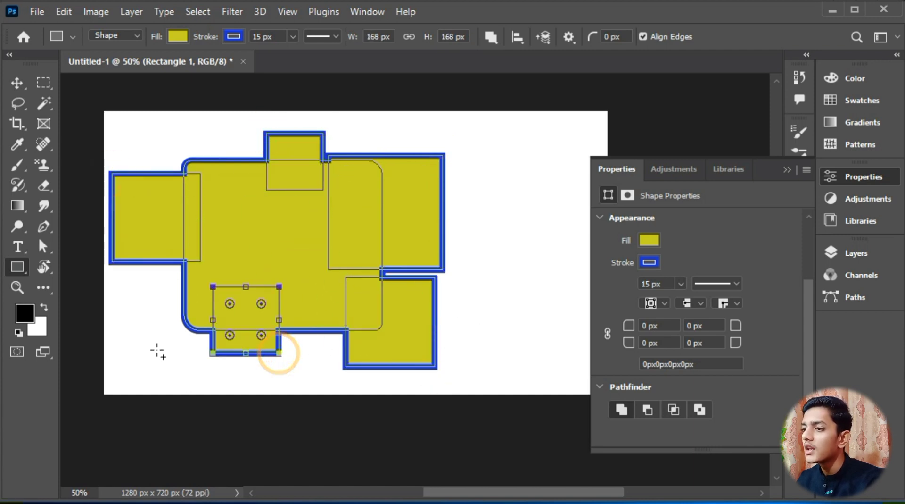
drag(157, 349, 203, 251)
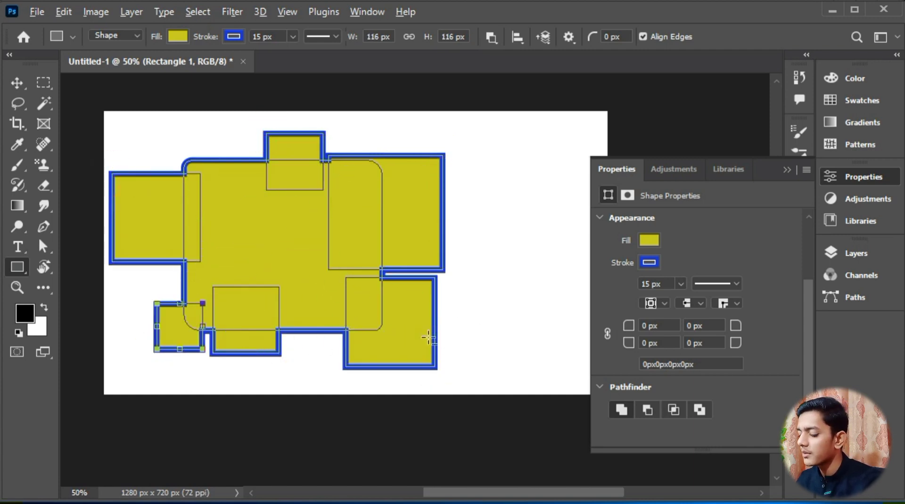
drag(468, 336, 361, 222)
drag(439, 145, 446, 179)
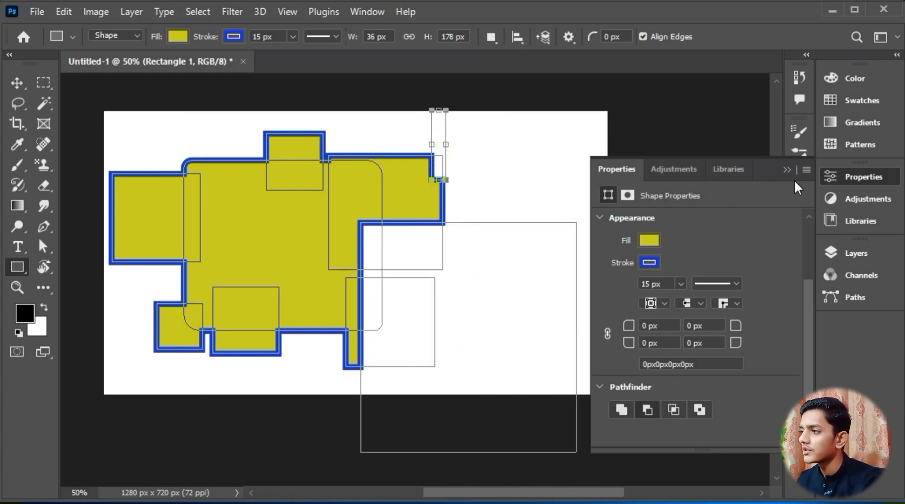
- Select the whole combined rectangle shape layer and delete it, leaving the canvas blank
click(859, 250)
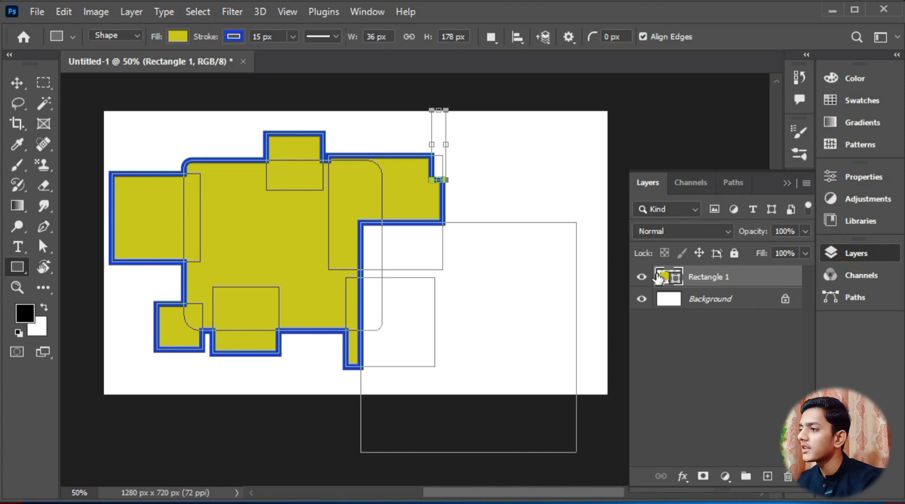
click(644, 278)
click(645, 277)
click(792, 179)
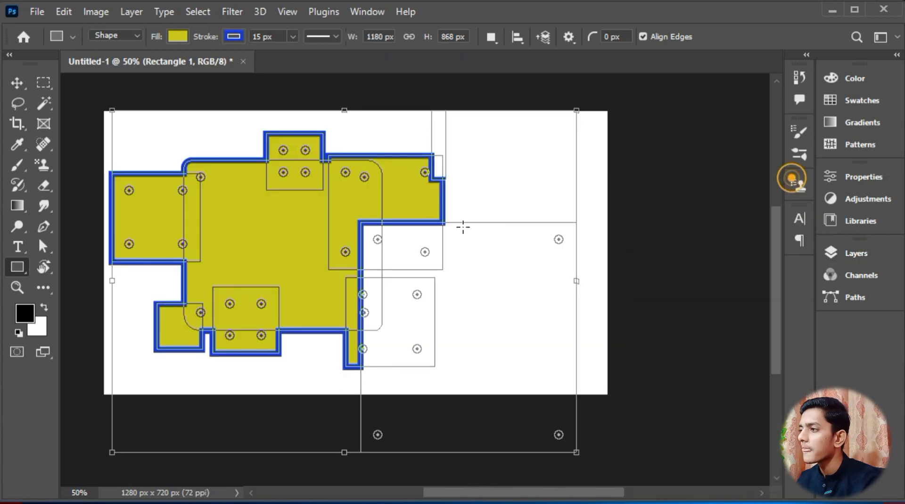
key(Delete)
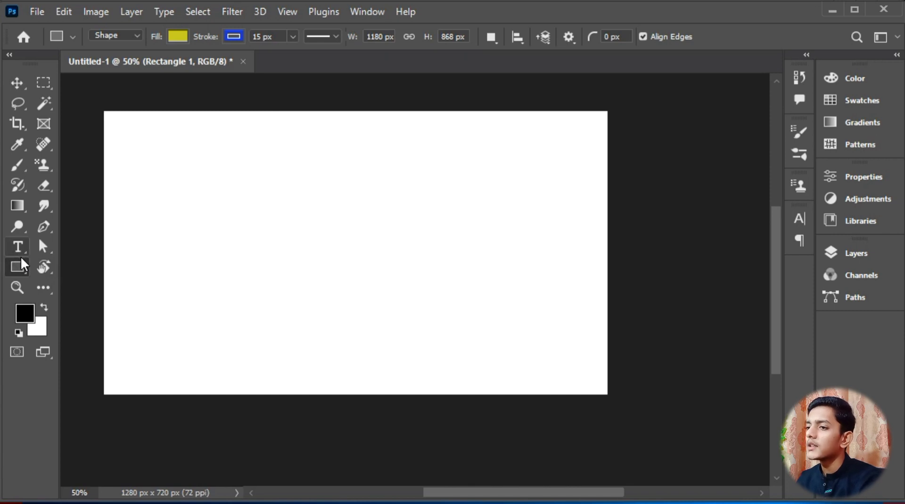
- Draw a circle about 358 px in diameter on the left half of the canvas with the Ellipse tool
right_click(21, 268)
click(65, 279)
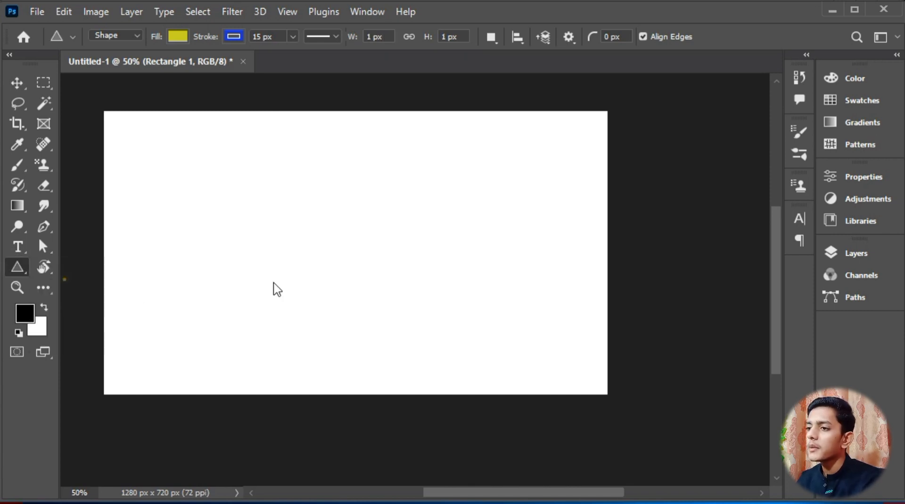
drag(225, 214, 307, 324)
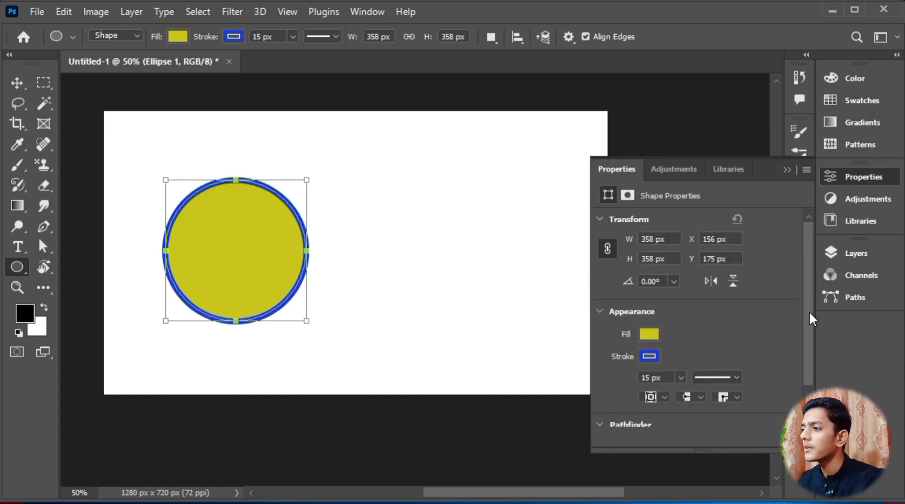
drag(804, 268, 807, 377)
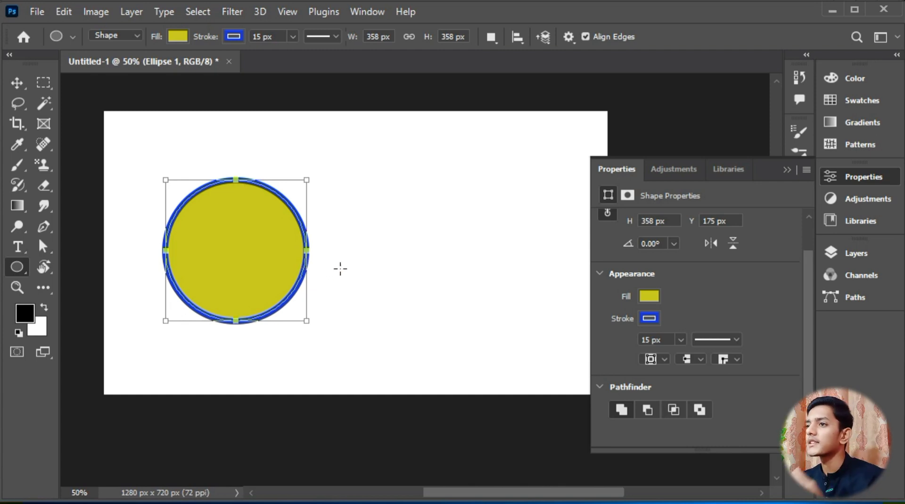
- Delete the circle, draw a triangle about 258 px wide and 224 px high with the Triangle tool, and shift it toward the canvas centre
click(786, 171)
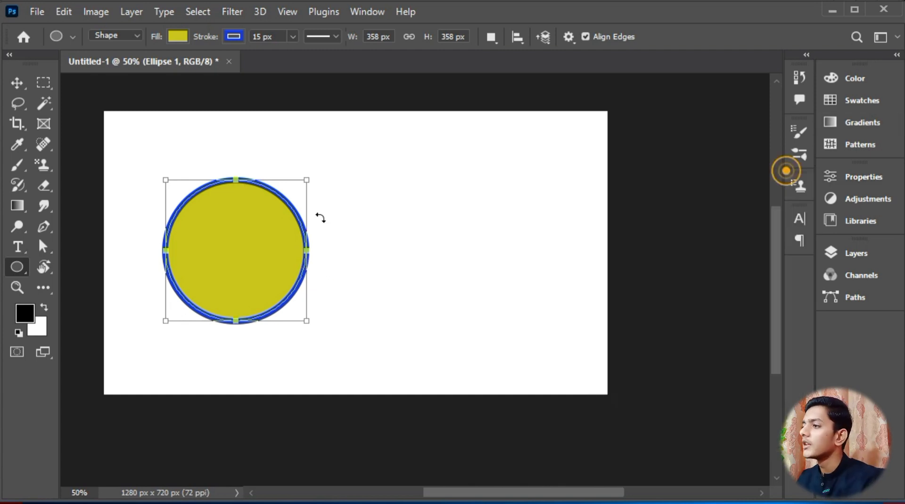
key(Delete)
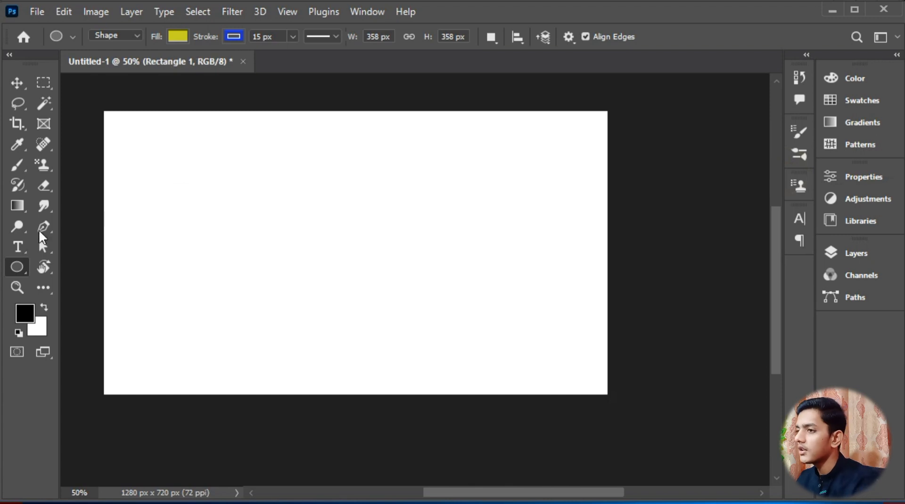
right_click(20, 268)
click(98, 297)
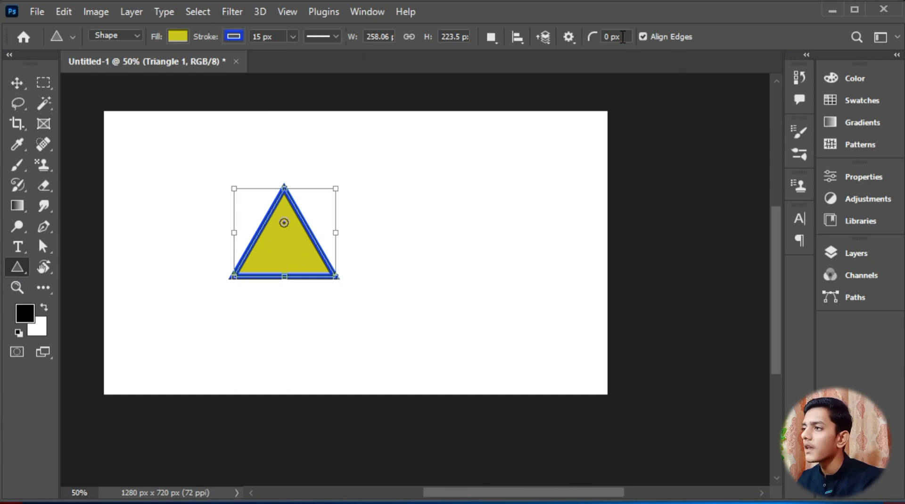
click(15, 85)
drag(303, 247, 345, 267)
- Set the Polygon tool to 8 sides and draw an octagon about 155 px wide beside the triangle
click(28, 266)
right_click(21, 264)
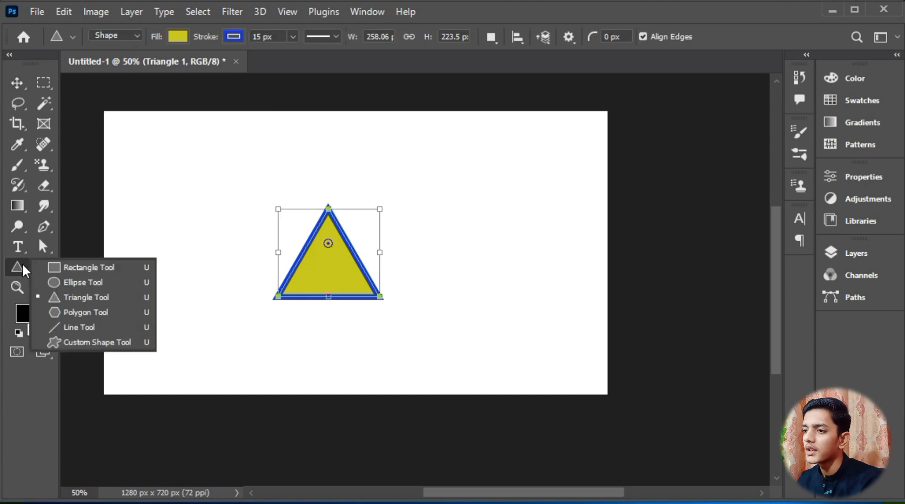
click(77, 313)
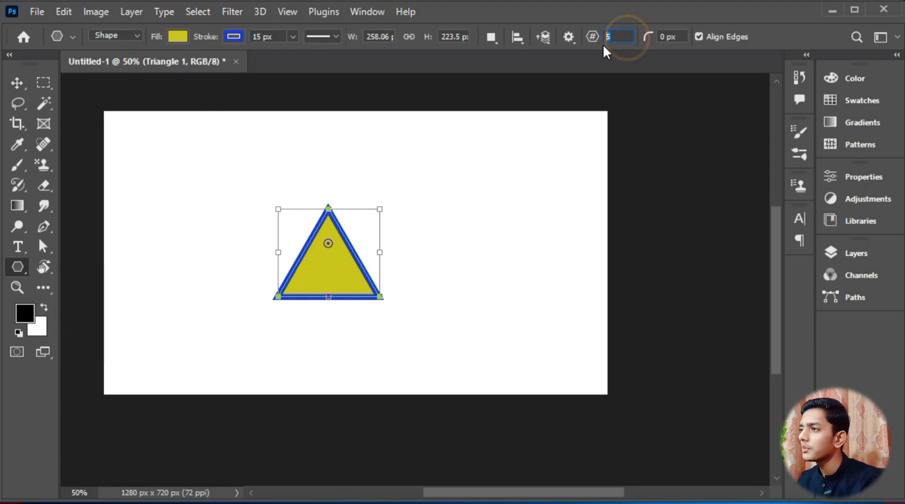
text(8)
drag(434, 208, 498, 276)
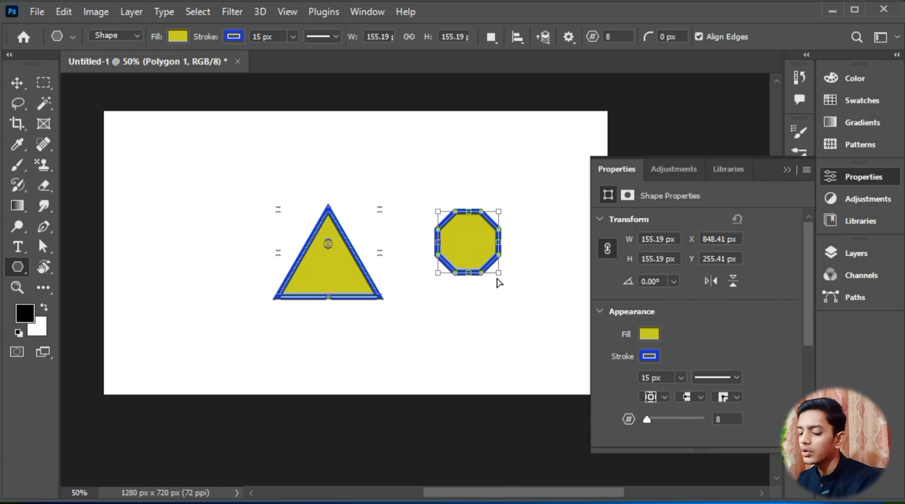
- Undo the octagon, the triangle and the circle, back to a blank canvas
key(ctrl+z)
key(ctrl+z)
key(ctrl+z)
key(ctrl+z)
key(ctrl+z)
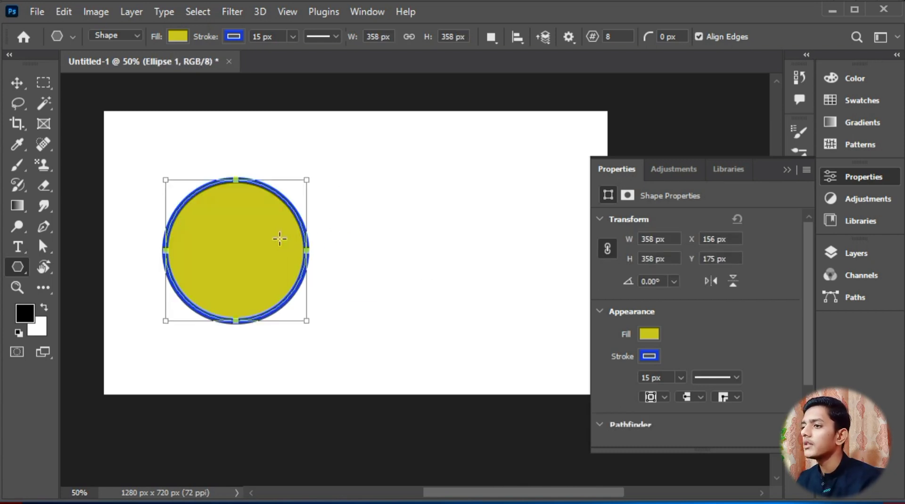
key(ctrl+z)
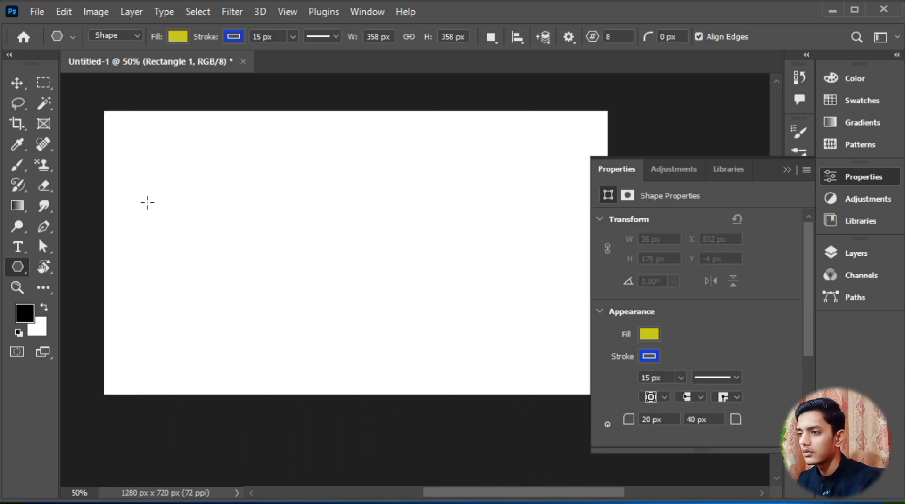
- Draw an octagon about 351 px wide, move it to the canvas's left side, and draw a second one about 201 px wide beside it
drag(170, 228, 315, 372)
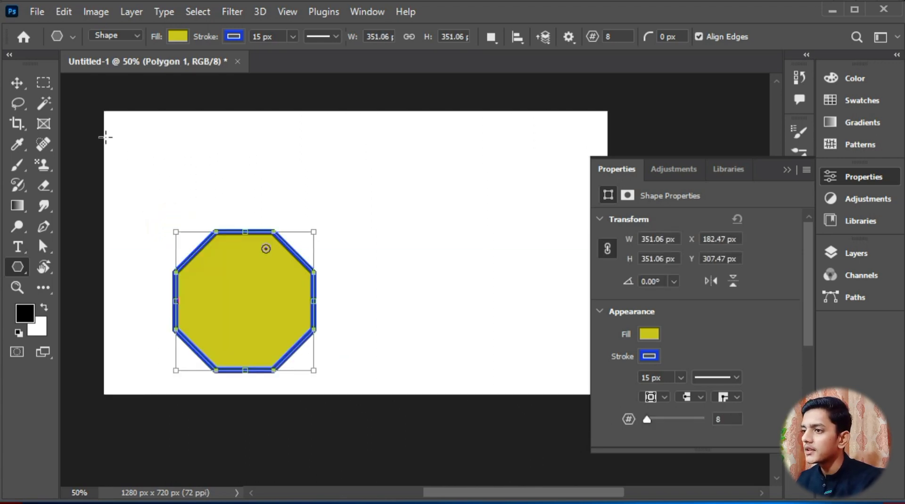
click(27, 87)
drag(267, 292, 211, 242)
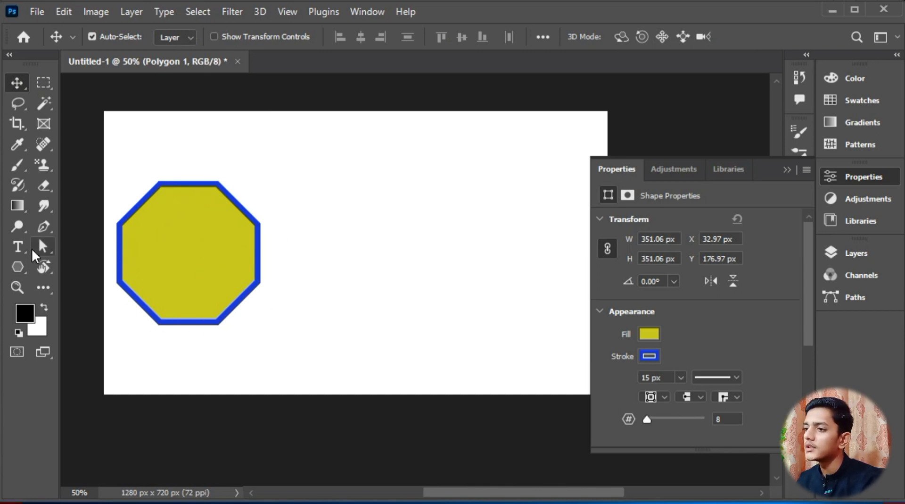
click(18, 267)
mouse_move(298, 218)
mouse_down()
mouse_move(375, 311)
mouse_move(379, 299)
mouse_up()
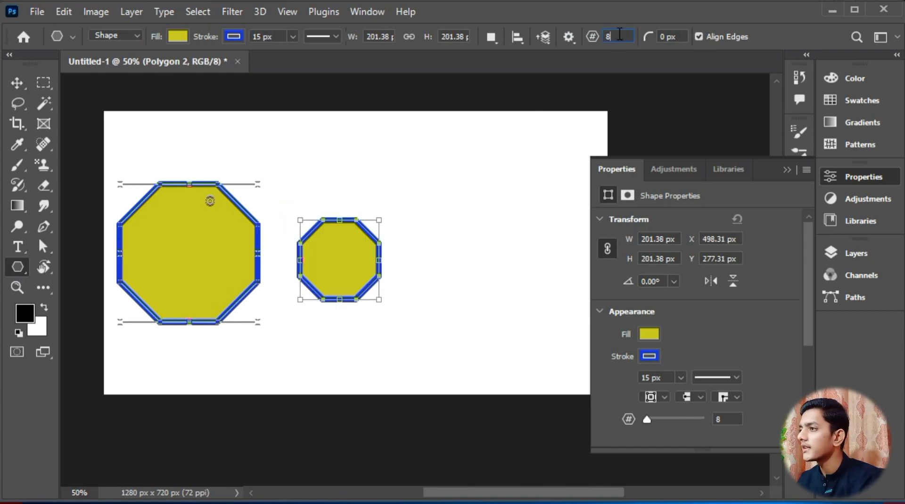
- Set the polygon sides to 15 and draw a polygon about 296 px wide on the right side of the canvas
drag(619, 34, 605, 36)
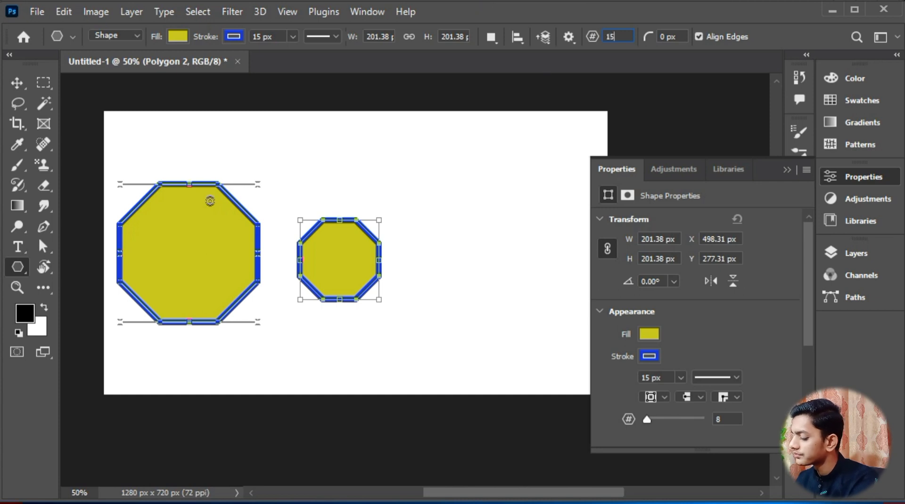
drag(495, 197, 559, 377)
click(17, 83)
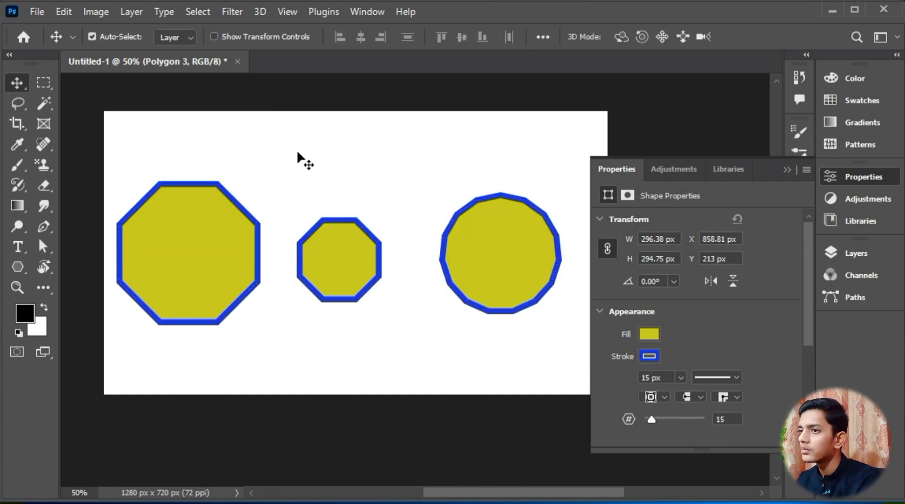
mouse_move(518, 234)
mouse_down()
mouse_move(495, 246)
mouse_move(512, 250)
mouse_up()
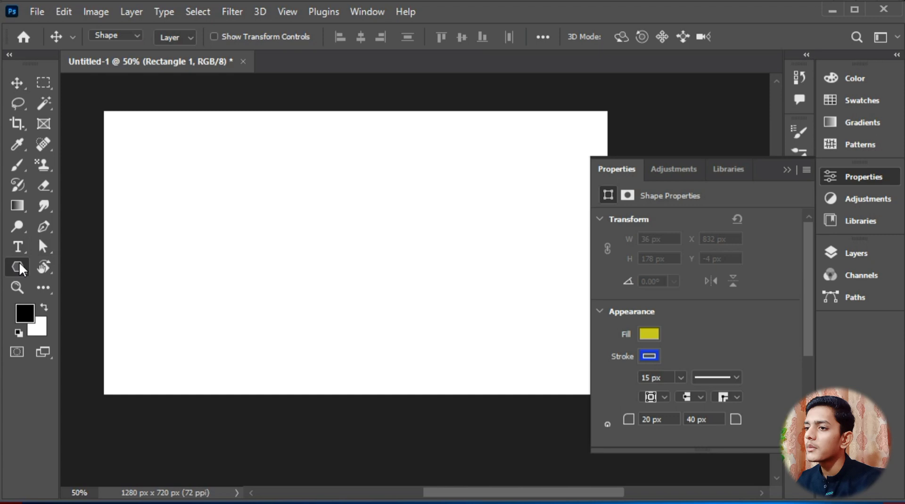
- Draw eight diagonal, mostly crossing lines across the canvas with the Line tool, using the 15 px blue stroke
drag(20, 265, 95, 327)
mouse_move(95, 118)
mouse_down()
mouse_move(287, 287)
mouse_move(336, 308)
mouse_up()
drag(405, 125, 274, 345)
drag(311, 158, 443, 339)
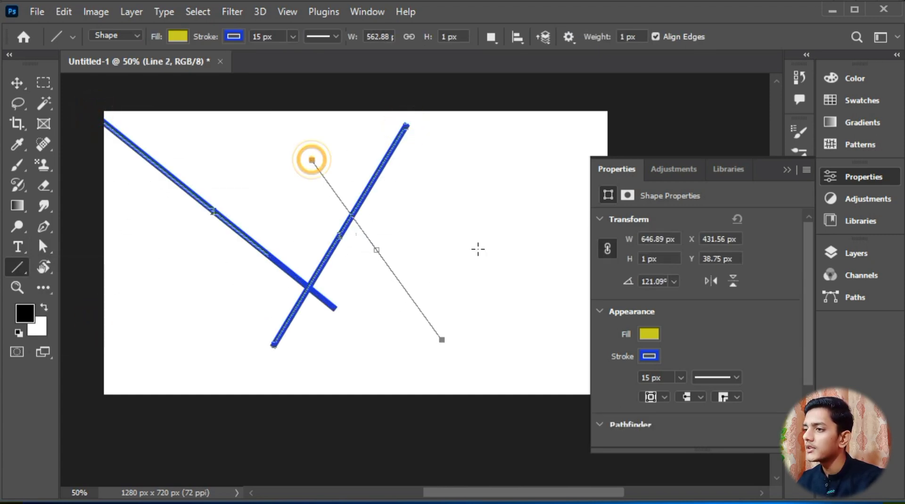
drag(501, 149, 415, 363)
drag(438, 186, 534, 326)
drag(537, 150, 493, 325)
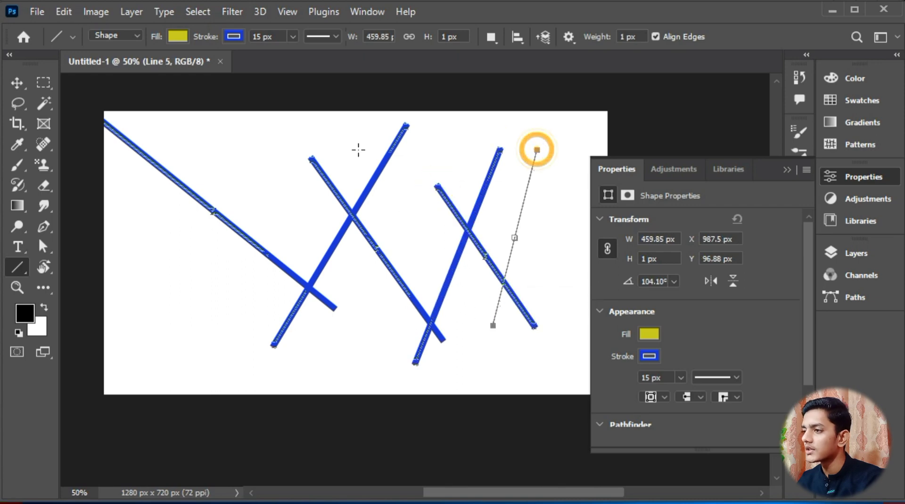
mouse_move(355, 131)
mouse_down()
mouse_move(433, 222)
mouse_move(472, 291)
mouse_up()
drag(452, 130, 377, 301)
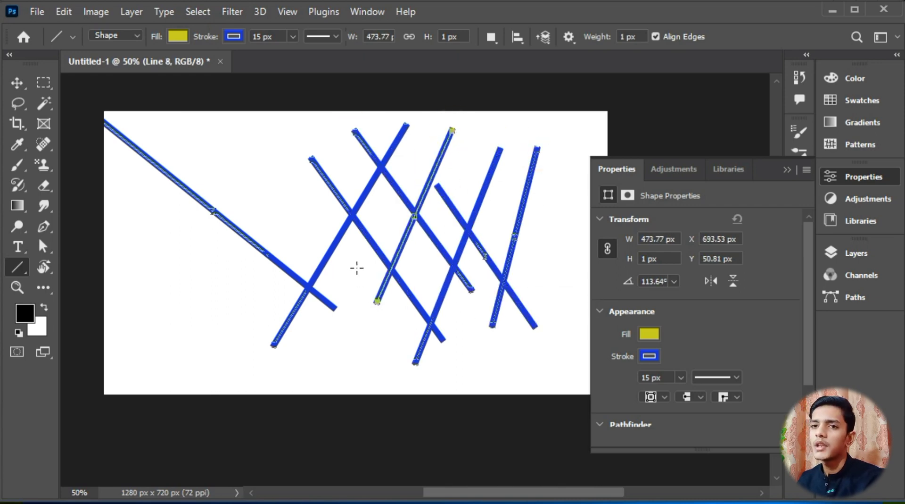
- Undo all the diagonal blue lines, back to a blank canvas
key(ctrl+z)
key(ctrl+z)
key(ctrl+z)
key(ctrl+z)
key(ctrl+z)
key(ctrl+z)
key(ctrl+z)
key(ctrl+z)
key(ctrl+z)
key(ctrl+z)
key(ctrl+z)
key(ctrl+z)
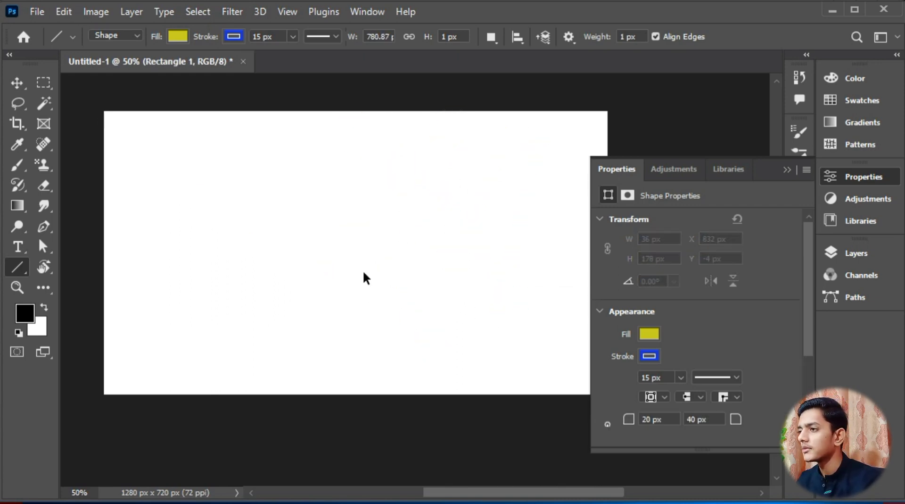
- Set the Line tool to Pixels mode with a weight of 6 px
click(122, 36)
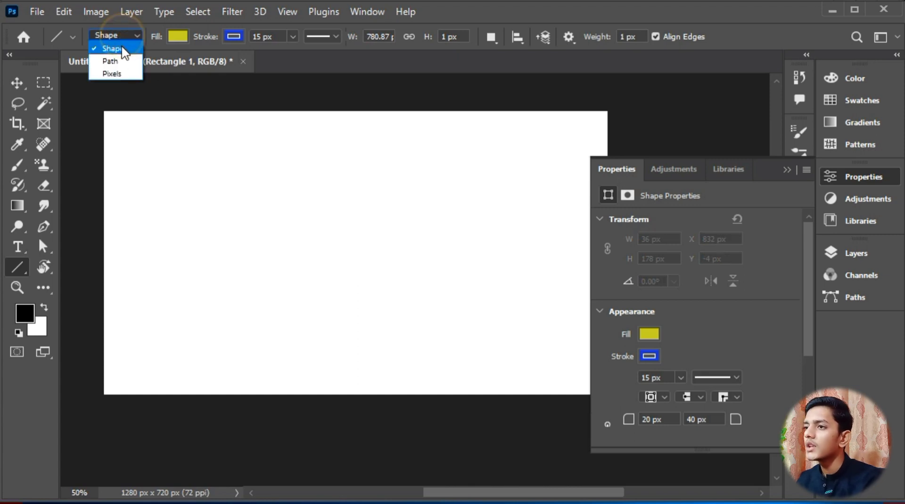
click(121, 72)
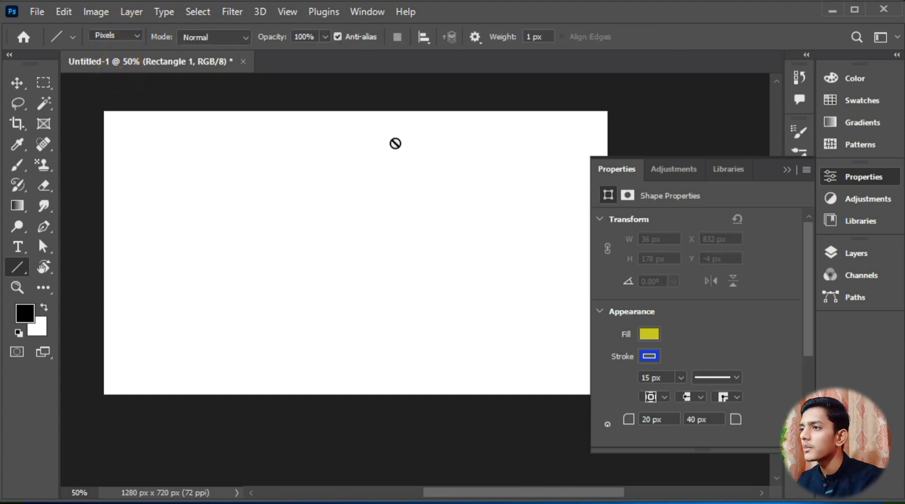
double_click(543, 38)
text(6)
key(Return)
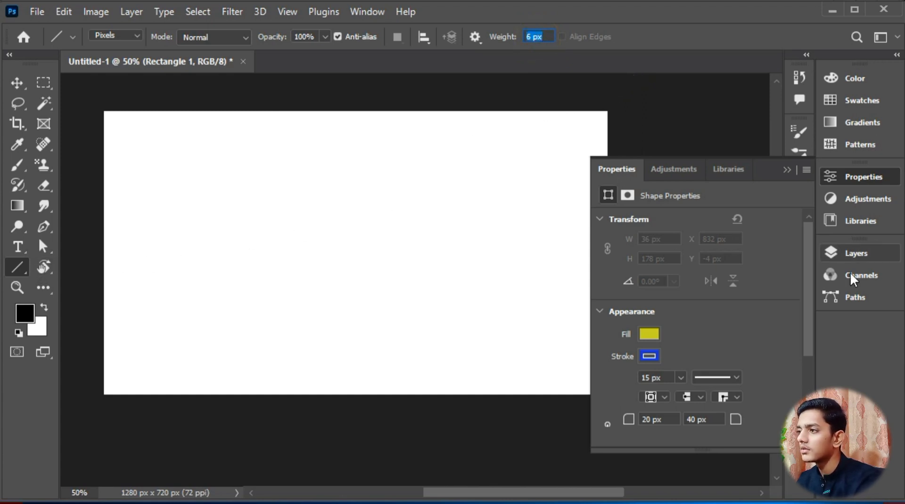
- Delete the Rectangle 1 layer and add a new empty layer above the background
click(849, 253)
drag(754, 277, 787, 476)
click(768, 475)
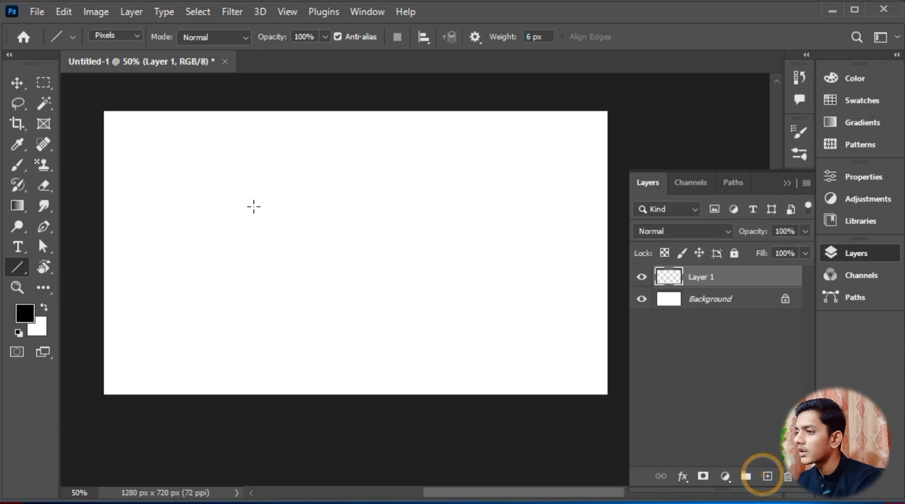
- Draw a 6 px black pixel line diagonally from the canvas's upper-left corner to its lower-right corner and inspect it closely
mouse_move(87, 104)
mouse_down()
mouse_move(137, 142)
mouse_move(607, 400)
mouse_up()
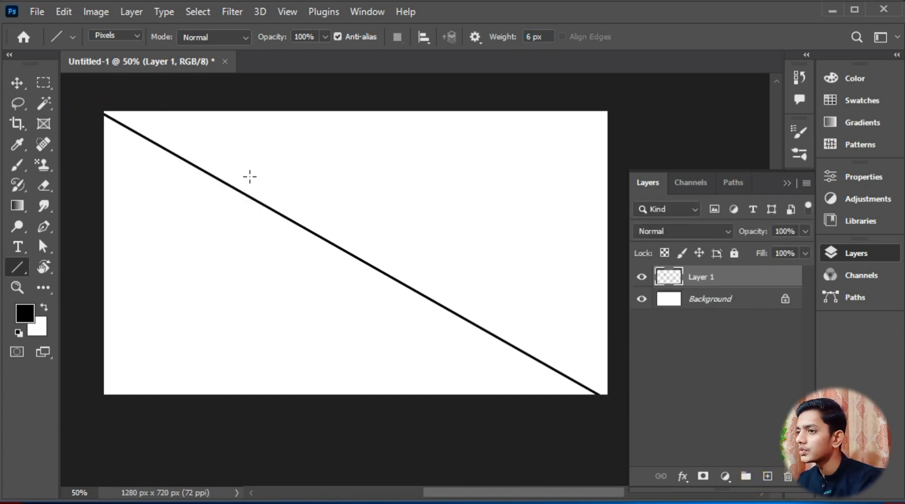
scroll(445, 306, up, 4)
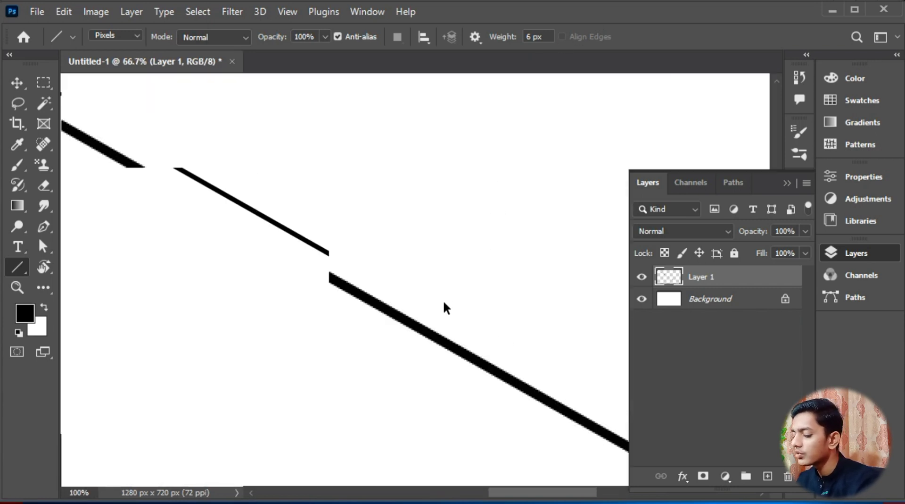
scroll(456, 321, down, 3)
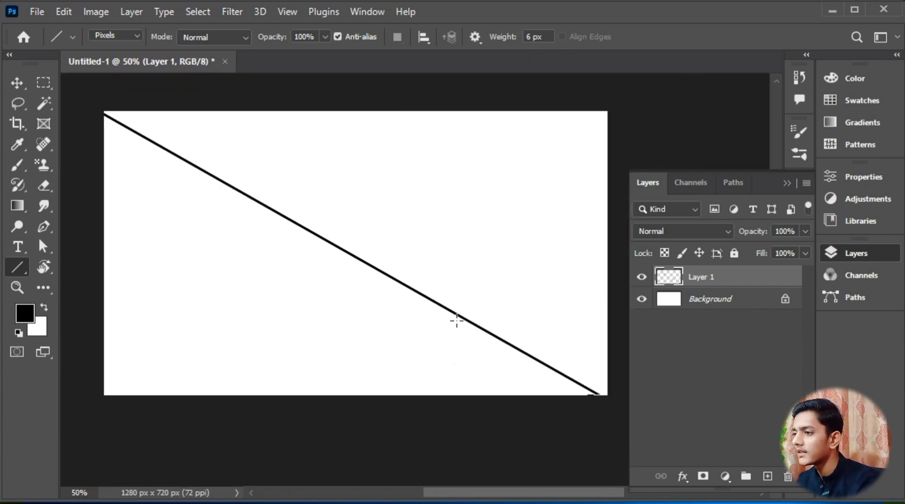
- Set the line weight to 45 px, draw a thick black line crossing the thin diagonal, and inspect its edges closely
drag(456, 275, 477, 321)
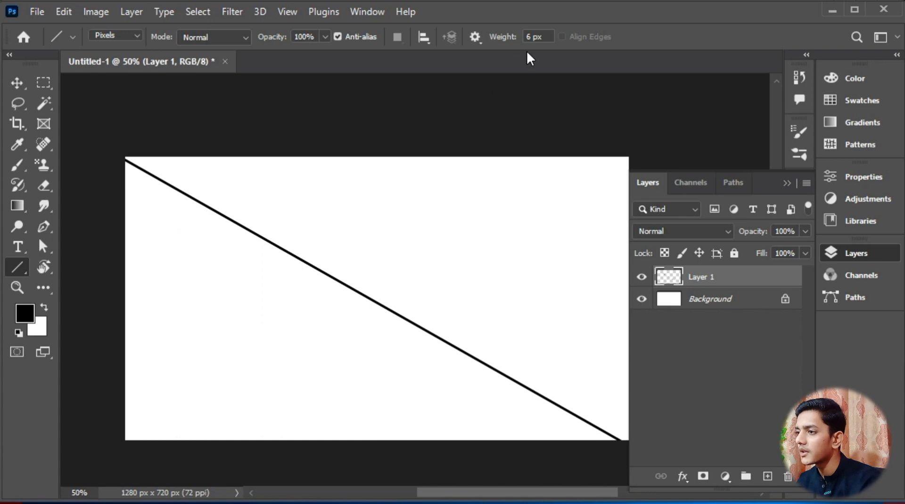
click(542, 37)
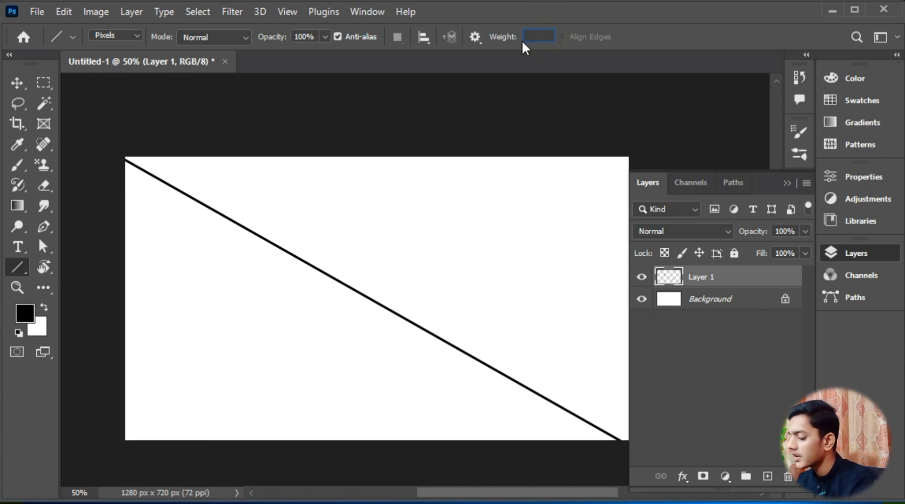
text(45)
drag(523, 136, 290, 434)
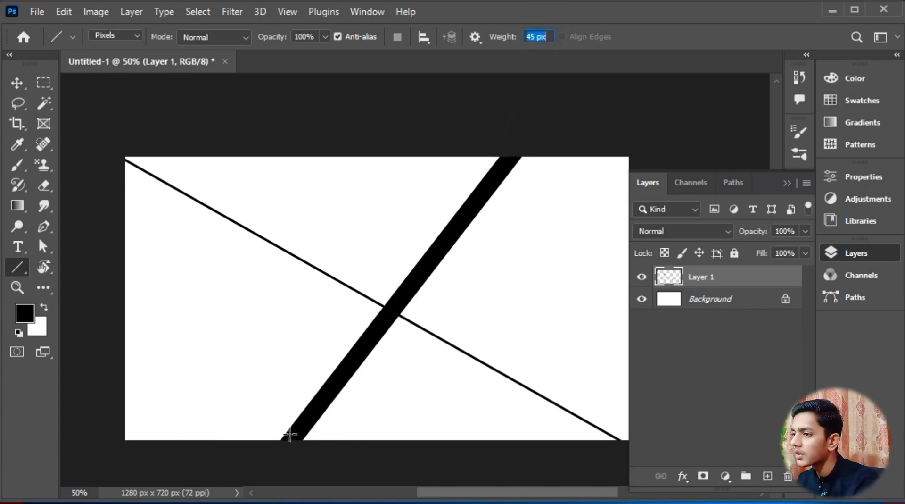
scroll(441, 265, up, 3)
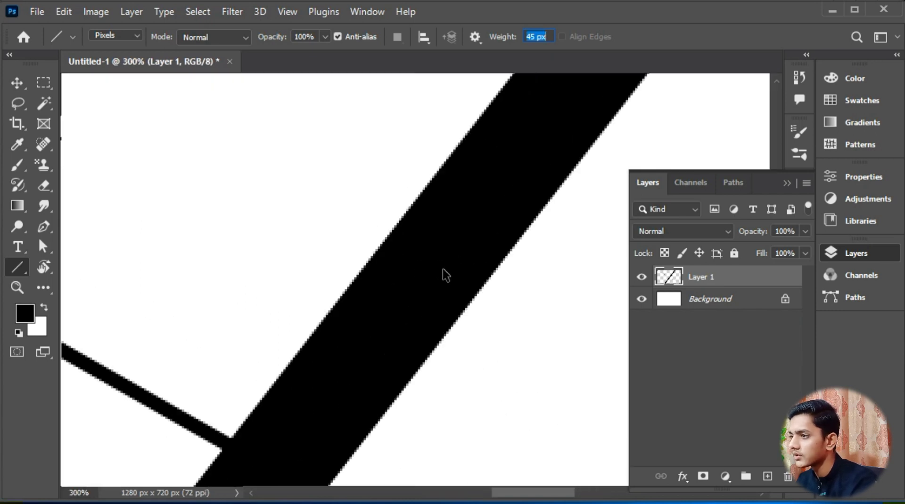
- Undo both the thick and the thin pixel lines on the layer
scroll(443, 267, down, 3)
key(ctrl+z)
key(ctrl+z)
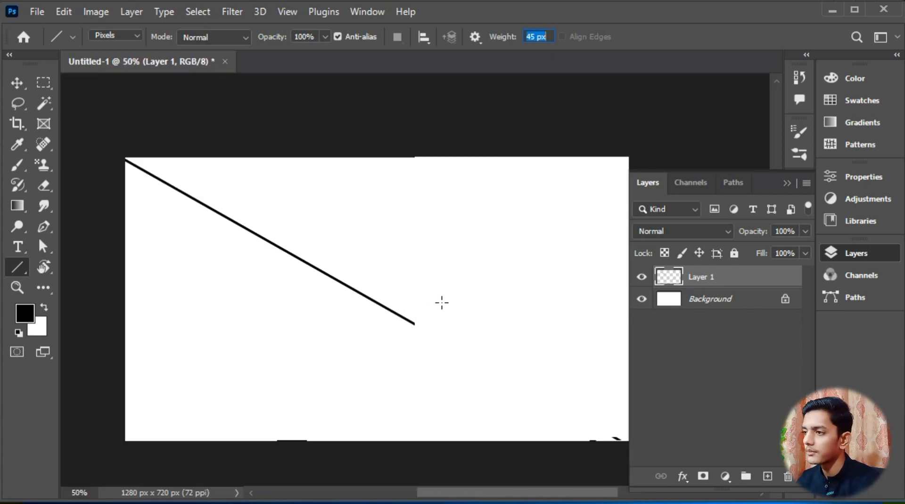
- Switch the Line tool to Path mode and draw a 45 px wide diagonal path about 956 px long
click(130, 35)
click(126, 58)
mouse_move(147, 205)
mouse_down()
mouse_move(229, 263)
mouse_move(479, 382)
mouse_up()
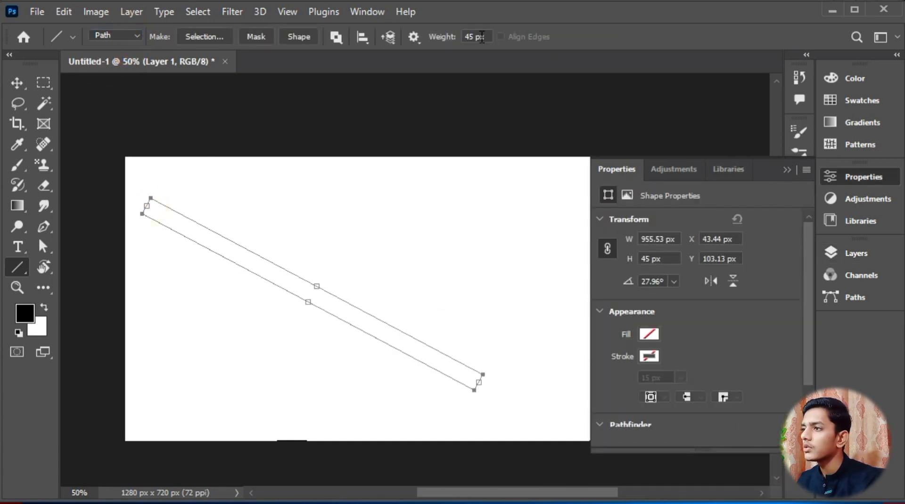
- Set the line weight to 0 px and draw two crossing path lines, the second about 788 px long
drag(469, 36, 456, 40)
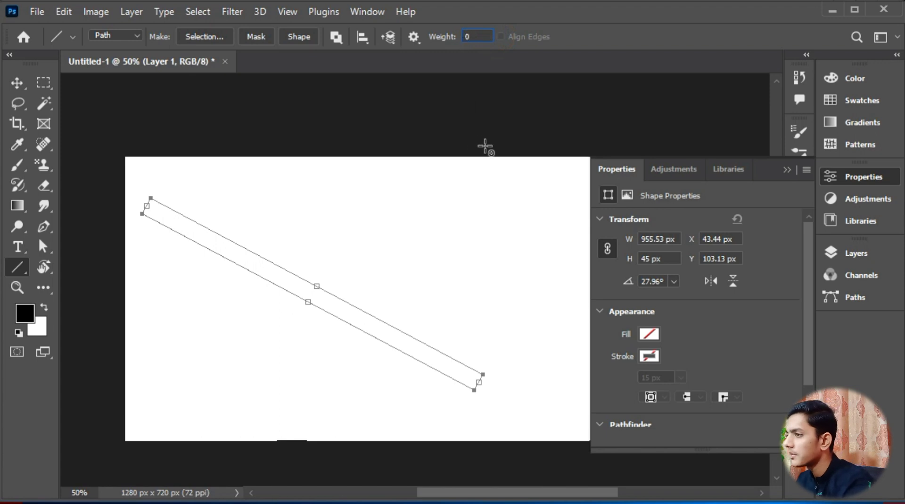
text(0)
drag(485, 146, 347, 383)
drag(349, 208, 565, 431)
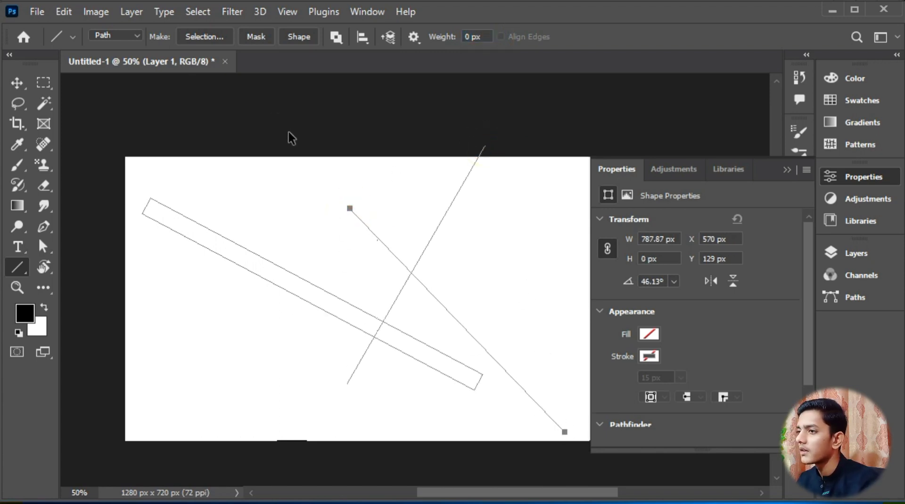
- Undo all three line paths
key(ctrl+z)
key(ctrl+z)
key(ctrl+z)
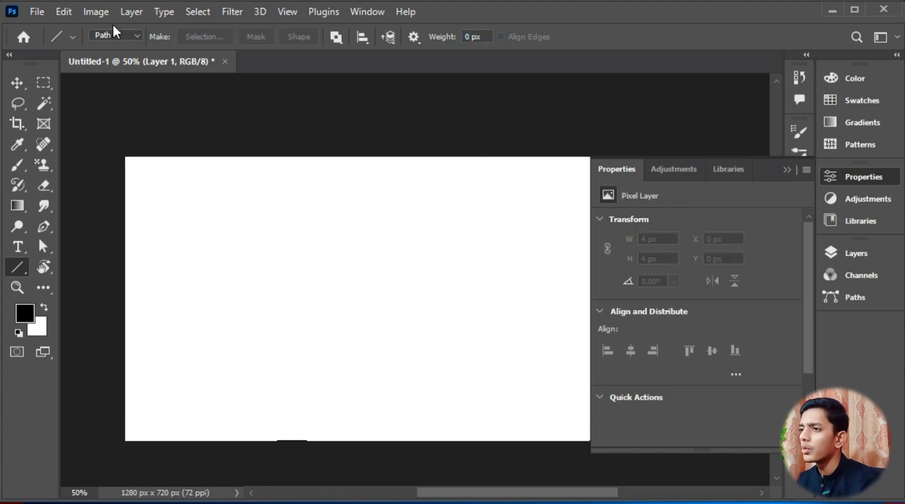
- Switch the Line tool to Shape mode and draw four crossing diagonal lines with a 1 px black stroke, the last about 475 px long
click(112, 46)
mouse_move(179, 201)
mouse_down()
mouse_move(374, 344)
mouse_move(415, 387)
mouse_up()
drag(428, 231, 284, 391)
drag(312, 255, 447, 405)
drag(525, 265, 402, 406)
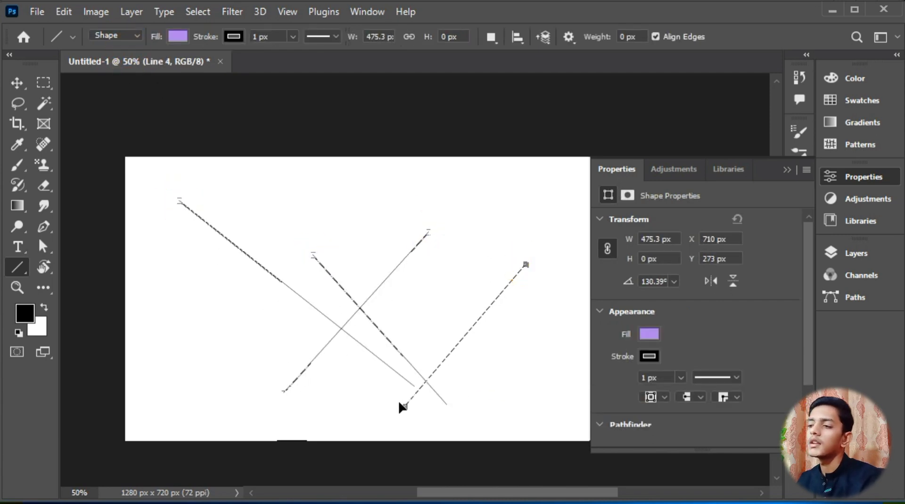
- Undo all four diagonal lines to clear the canvas
key(ctrl+z)
key(ctrl+z)
key(ctrl+z)
key(ctrl+z)
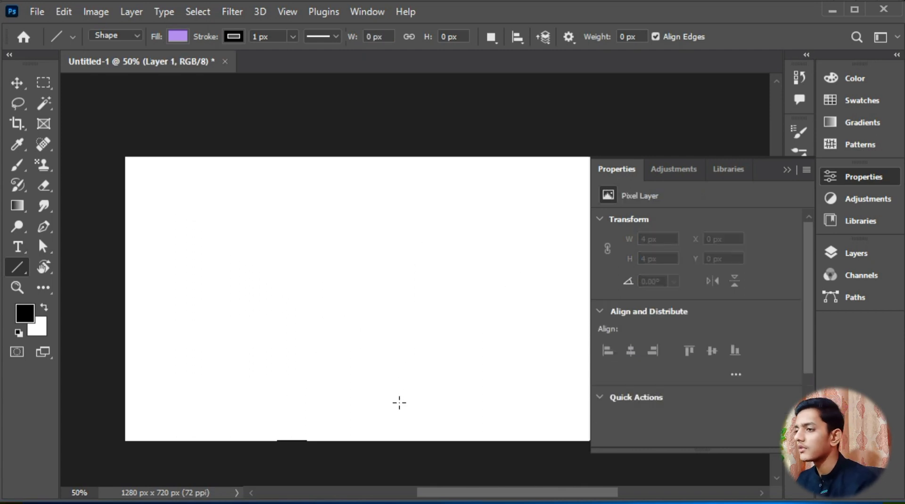
click(786, 171)
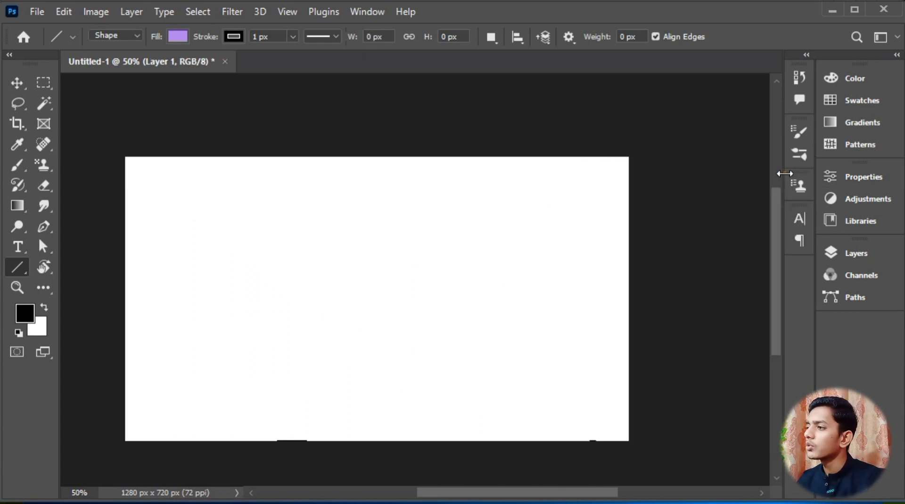
- Draw a purple tiger custom shape about 618 × 358 px, move it toward the canvas centre and delete it
right_click(18, 272)
click(110, 348)
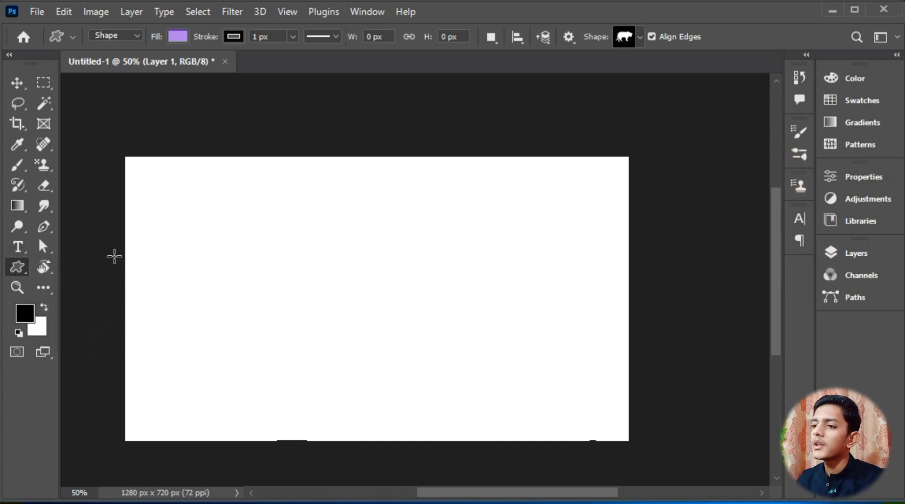
drag(176, 257, 390, 449)
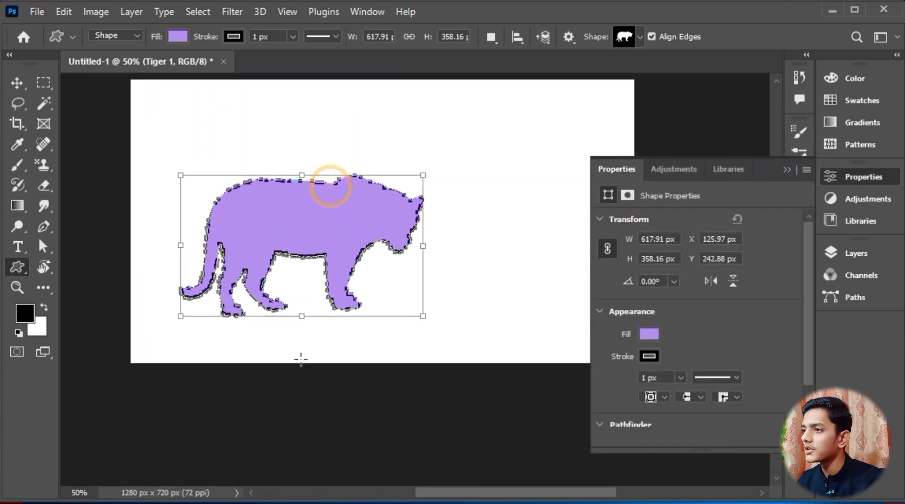
click(22, 83)
drag(295, 221, 383, 246)
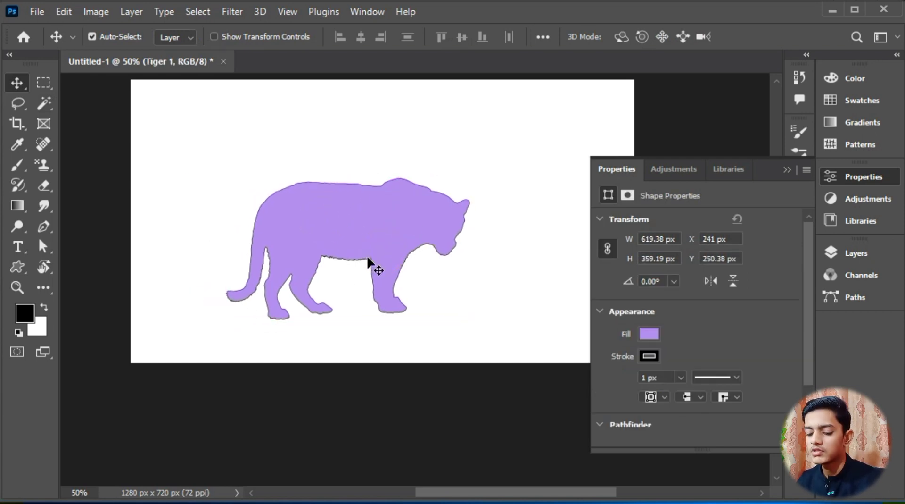
key(Delete)
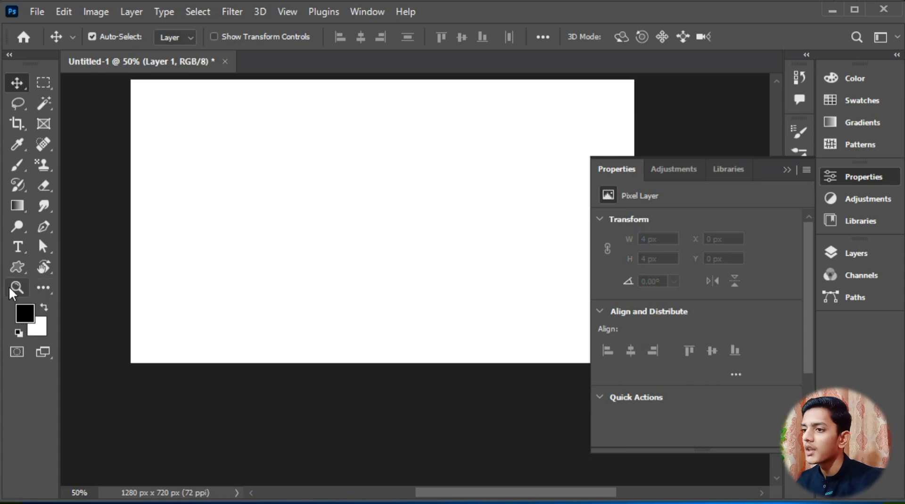
- Draw the leafy flower custom shape from the Flowers set, about 475 × 601 px, and move it fully onto the canvas
click(17, 268)
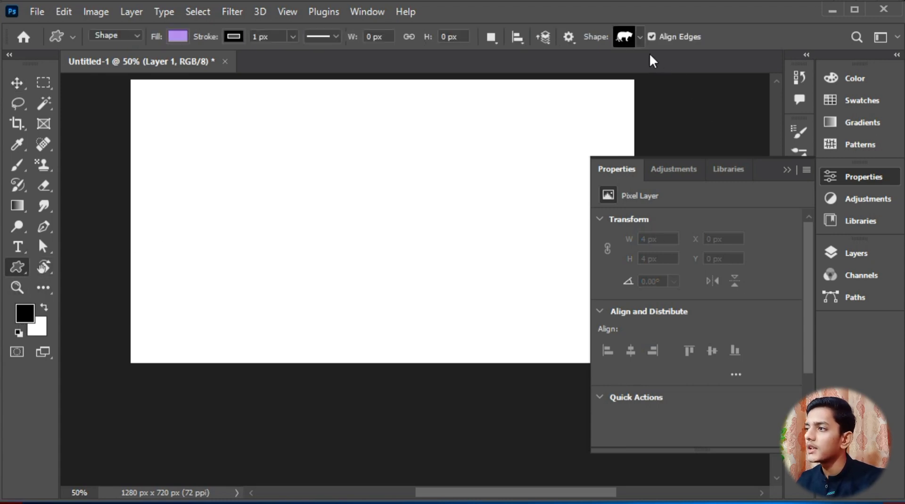
click(787, 169)
click(632, 38)
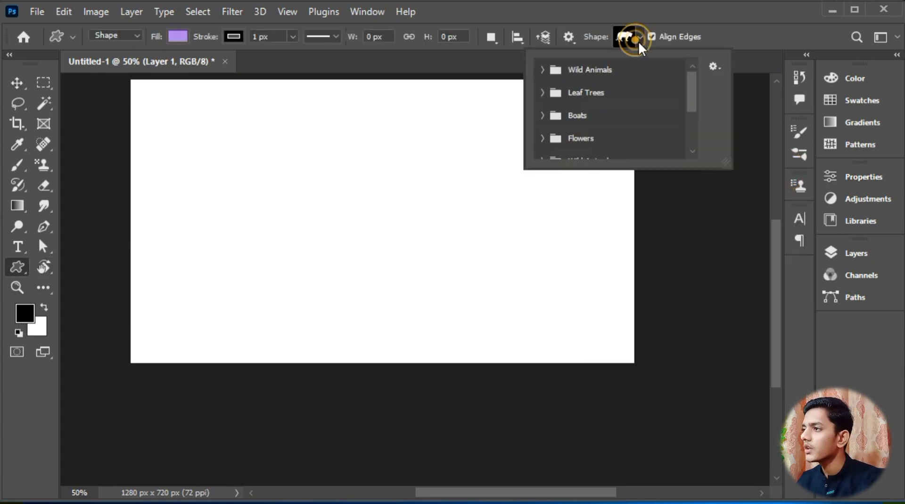
click(715, 66)
click(692, 108)
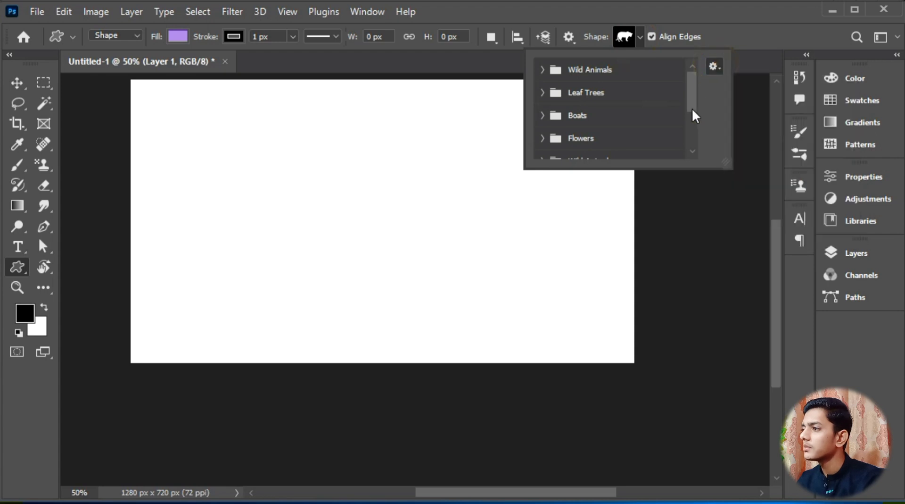
mouse_move(690, 100)
mouse_down()
mouse_move(681, 161)
mouse_move(685, 111)
mouse_up()
click(540, 125)
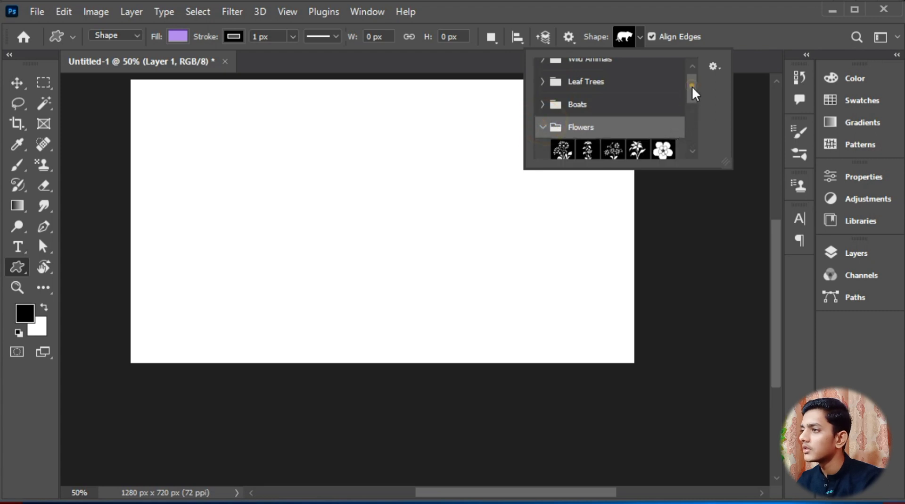
drag(692, 86, 604, 114)
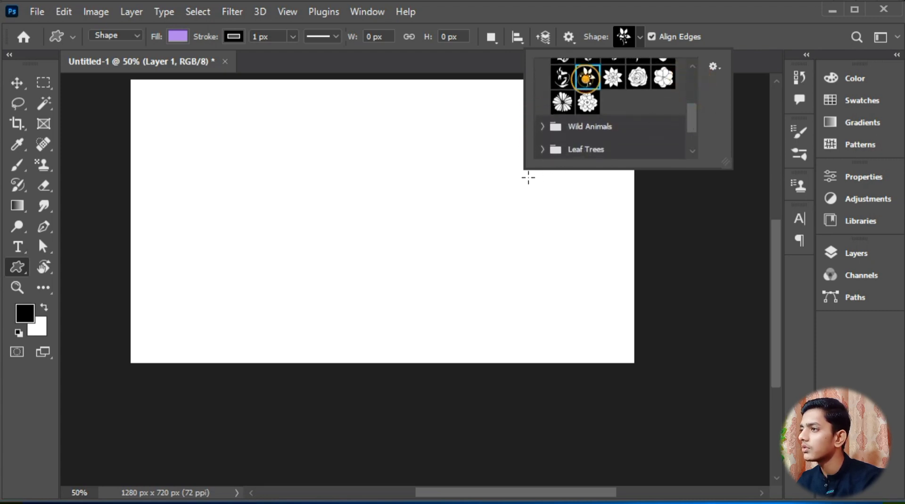
click(350, 147)
drag(350, 147, 536, 387)
key(v)
drag(466, 203, 422, 163)
- Remove the leafy flower shape's stroke and set its fill to black
click(649, 360)
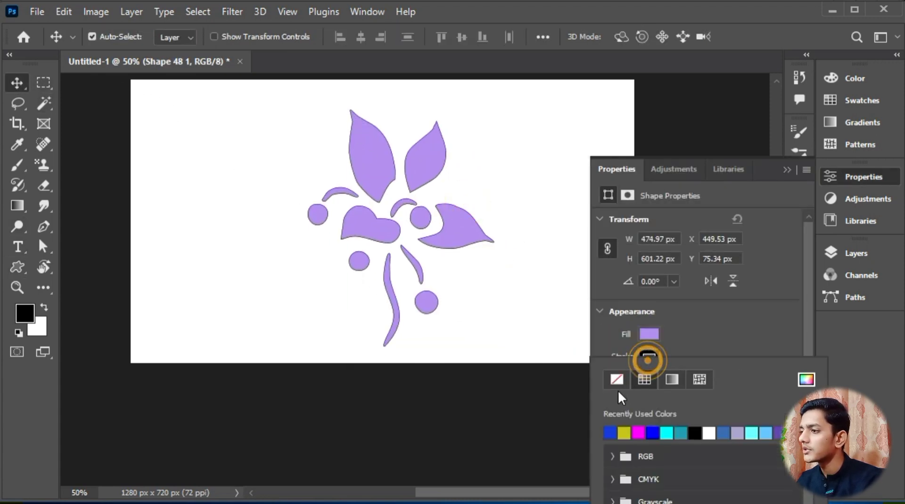
click(610, 378)
click(513, 289)
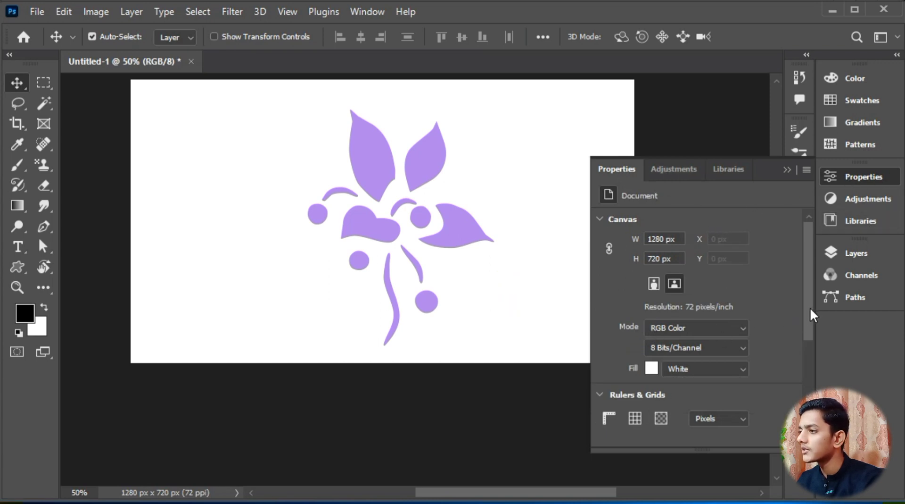
mouse_move(811, 307)
mouse_down()
mouse_move(810, 379)
mouse_move(810, 307)
mouse_up()
drag(423, 187, 429, 180)
click(639, 336)
click(640, 417)
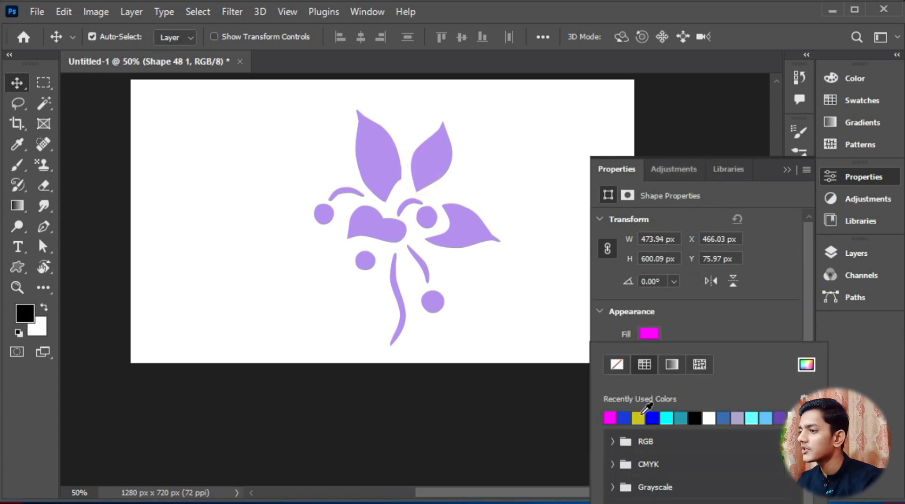
click(695, 417)
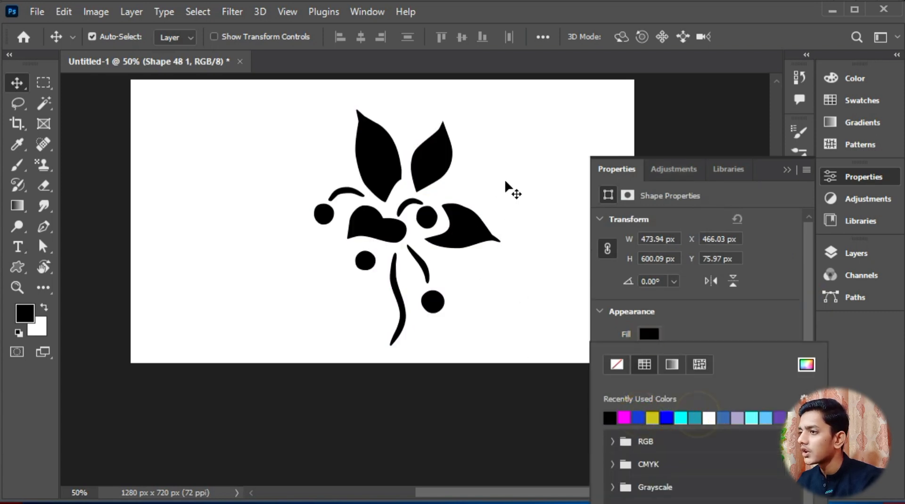
click(789, 171)
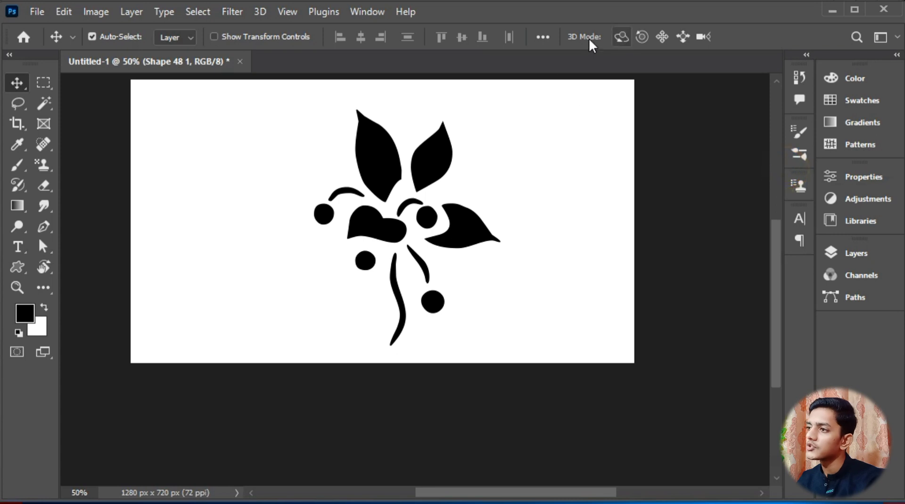
- Draw the many-petalled blossom from the Flowers set, about 232 × 223 px, to the left of the leafy flower
click(18, 268)
click(633, 37)
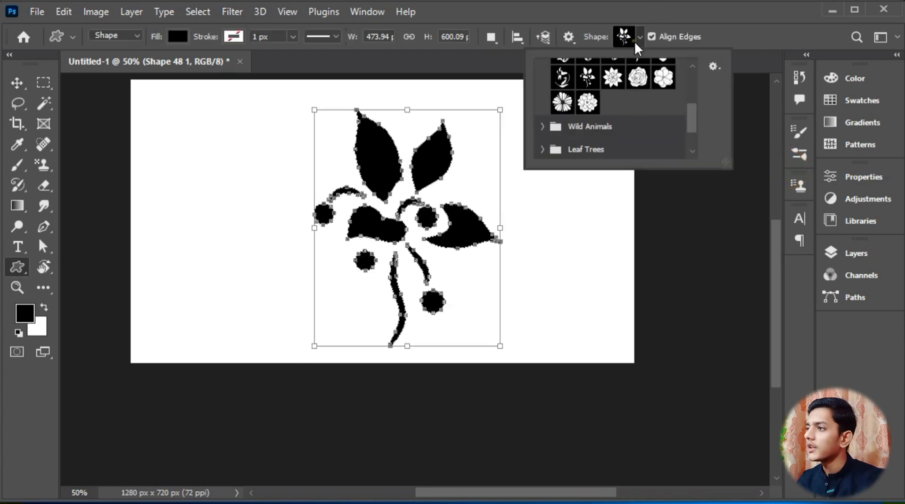
double_click(587, 102)
mouse_move(180, 156)
mouse_down()
mouse_move(254, 301)
mouse_move(271, 245)
mouse_up()
- Draw the three-masted sailing ship from the Boats set, about 686 × 410 px, over the leafy flower
click(633, 38)
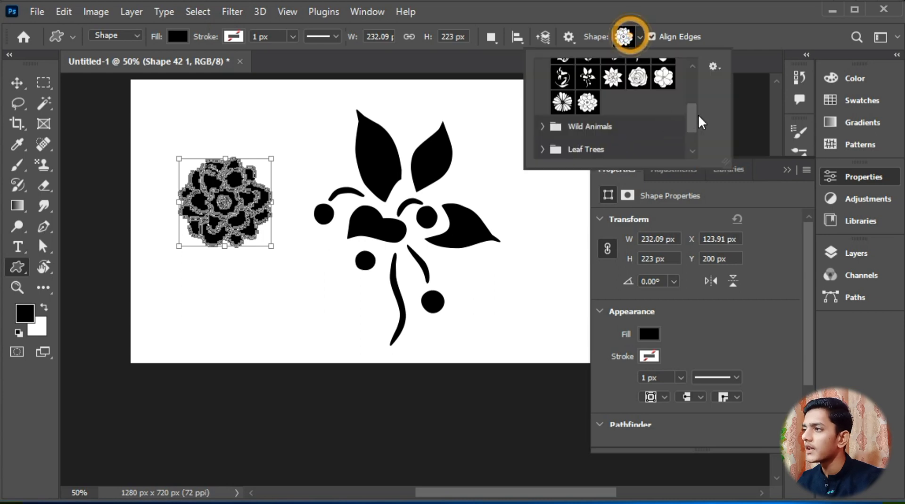
drag(694, 118, 697, 137)
click(542, 124)
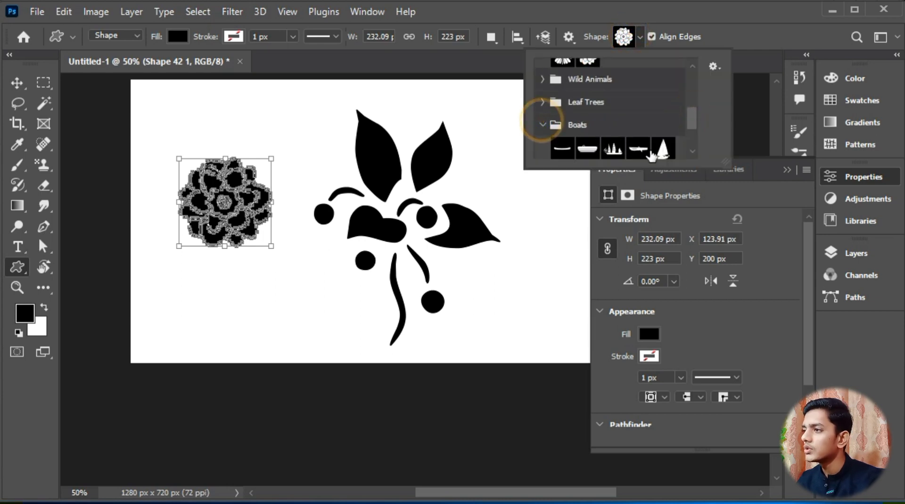
click(613, 147)
drag(272, 127, 539, 385)
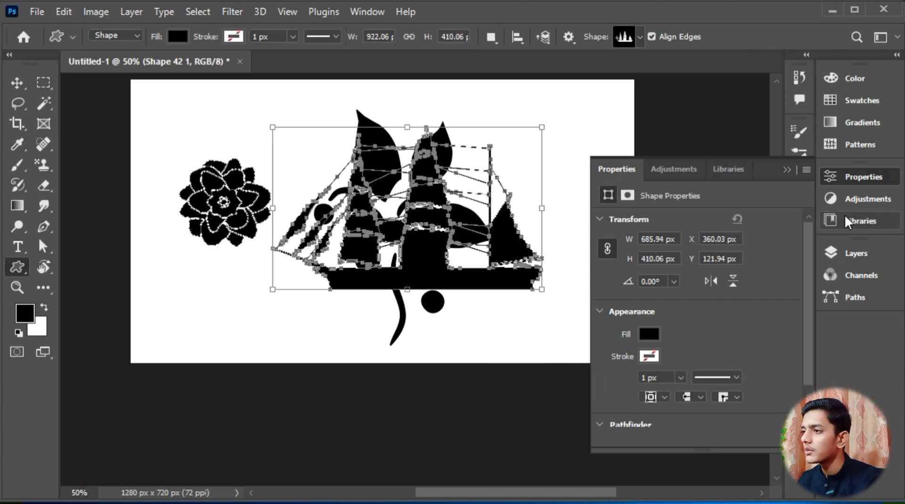
- Delete the leafy flower's layer, Shape 48 1, and try to move the blossom
click(858, 255)
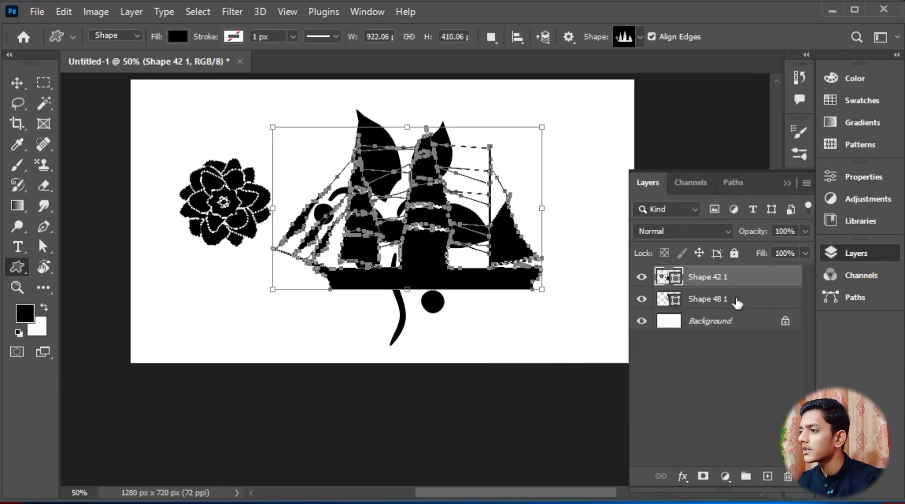
click(738, 299)
click(788, 477)
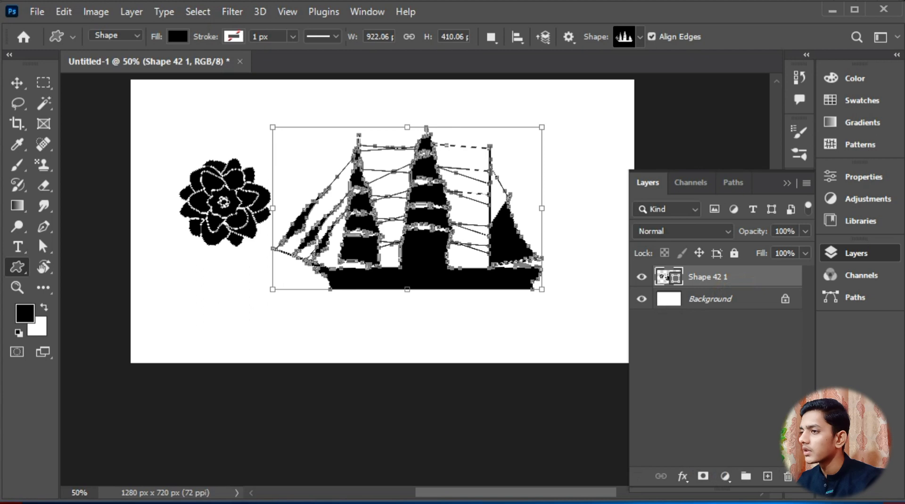
click(7, 87)
mouse_move(233, 210)
mouse_down()
mouse_move(223, 236)
mouse_move(242, 201)
mouse_up()
- Undo the layer deletion and all the custom shapes until the canvas is blank
key(ctrl+z)
key(ctrl+z)
key(ctrl+z)
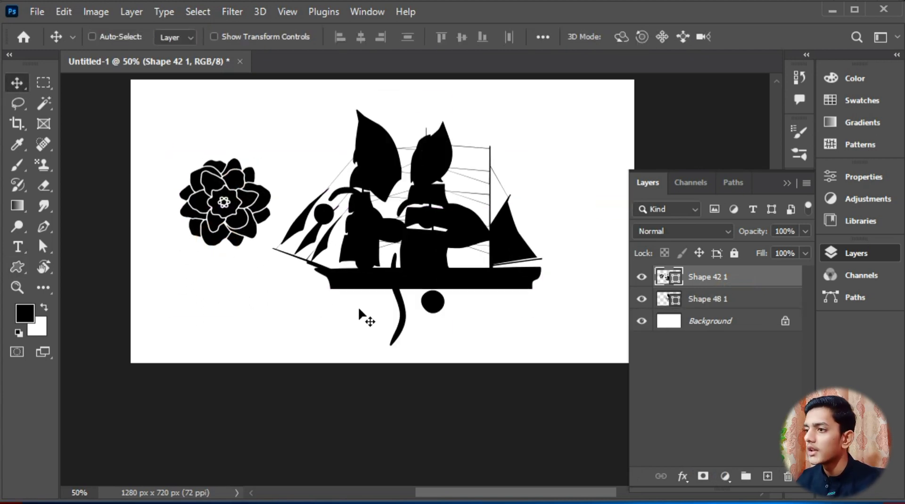
key(ctrl+z)
key(ctrl+z)
key(ctrl+z)
key(ctrl+z)
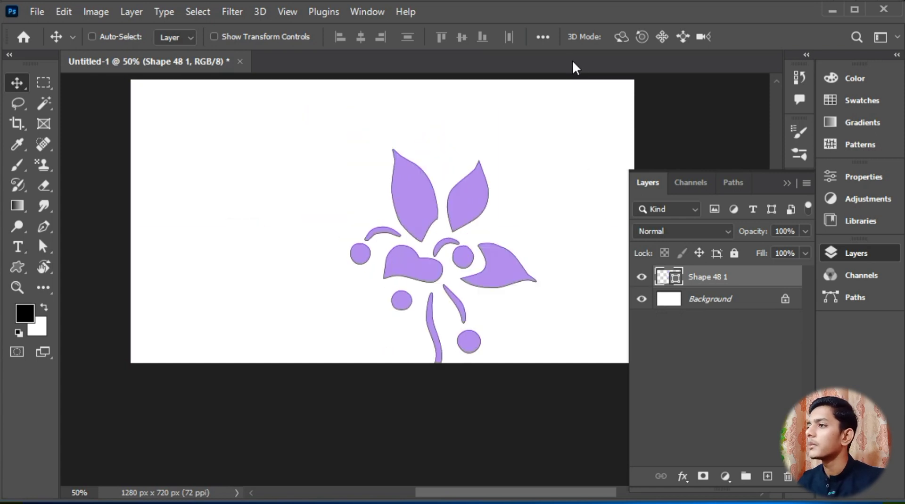
key(ctrl+z)
click(787, 183)
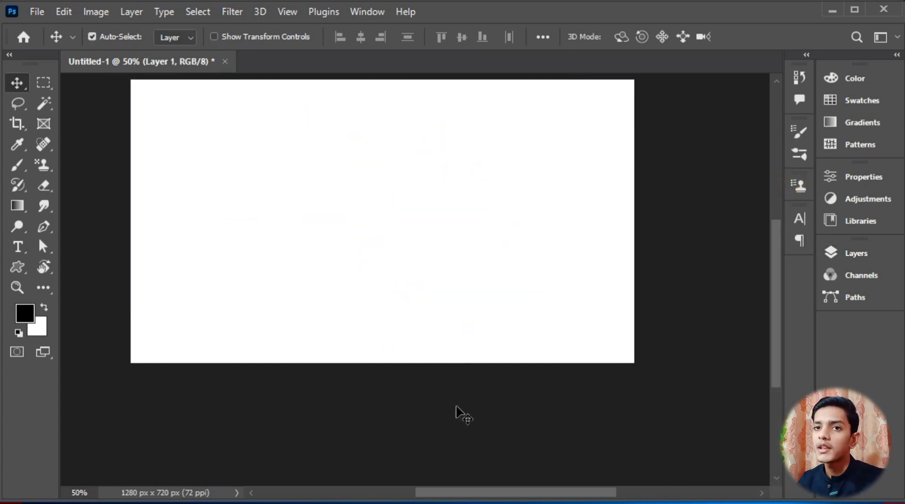
drag(330, 171, 328, 197)
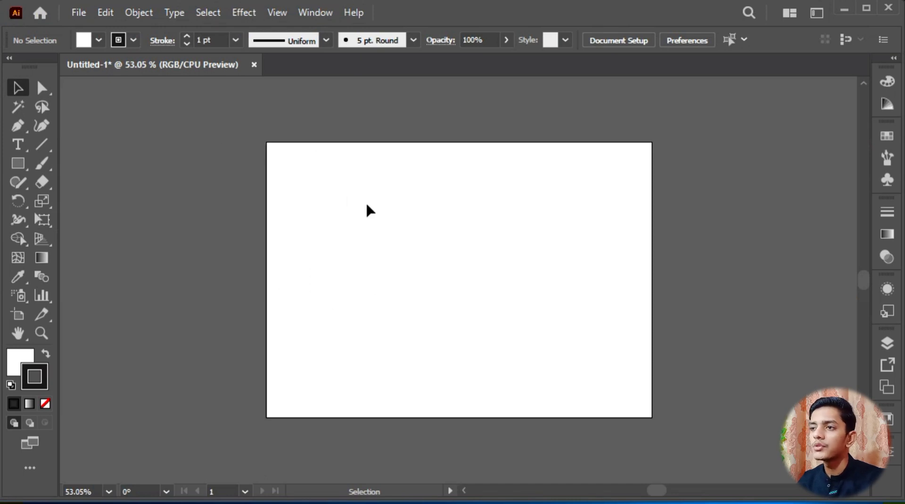
- Switch to Illustrator and draw an eight-sided polygon about 228 × 228 px near the centre of the artboard
click(18, 163)
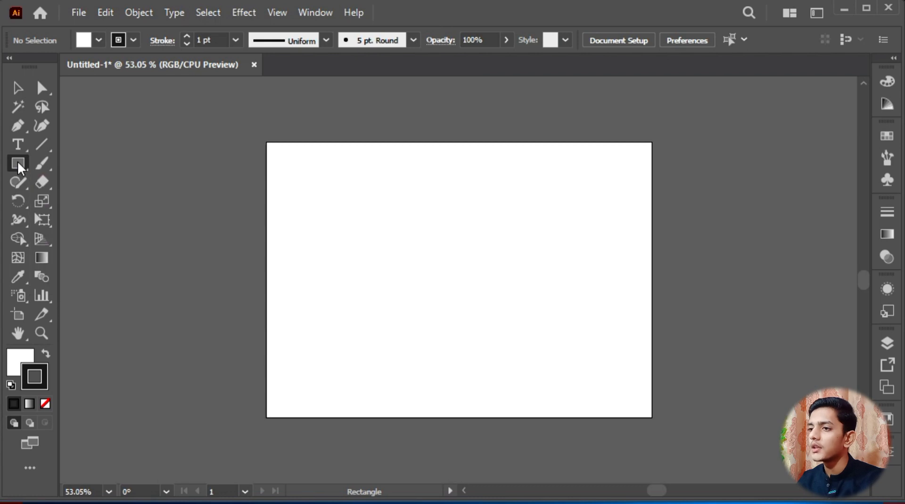
right_click(18, 162)
click(79, 217)
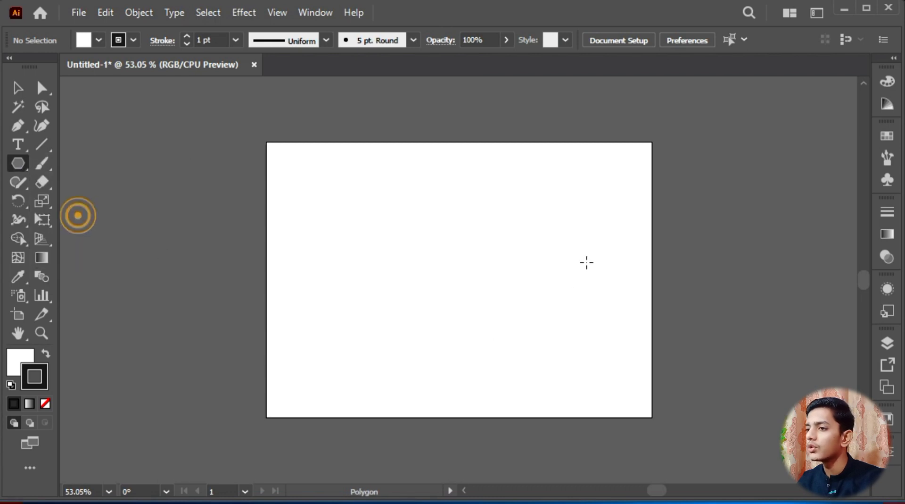
drag(410, 255, 482, 337)
key(Up)
key(Up)
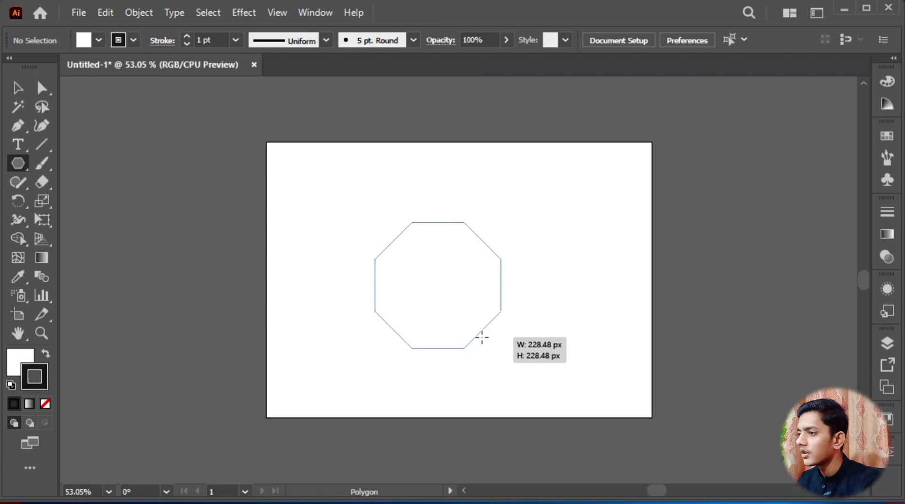
drag(475, 231, 475, 231)
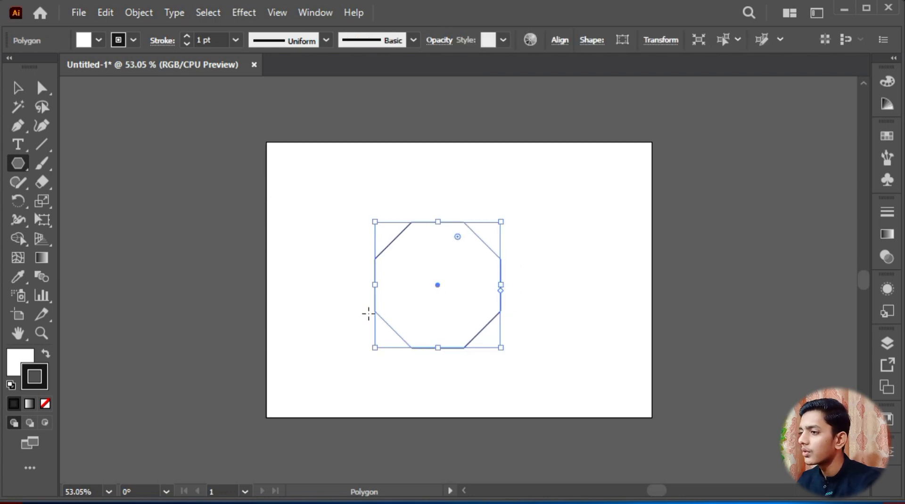
key(v)
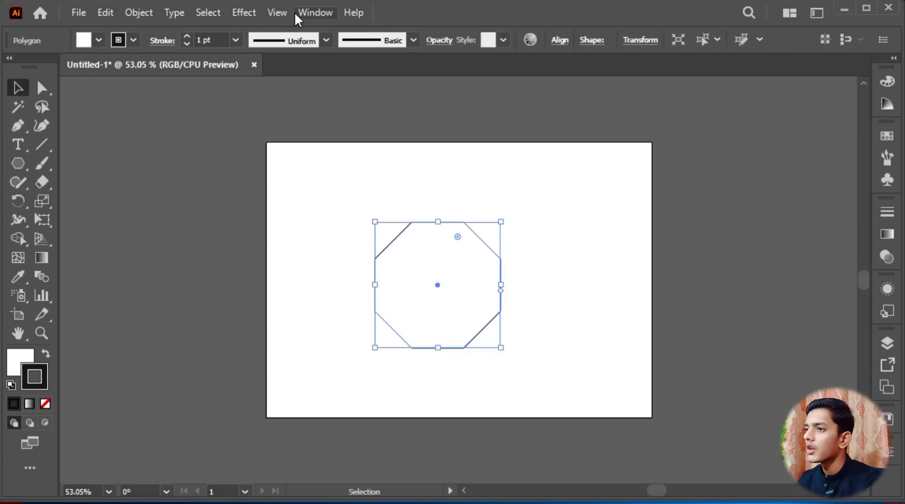
- Apply the Pucker & Bloat effect to the octagon with a strong bloat, forming an eight-petal flower
click(238, 14)
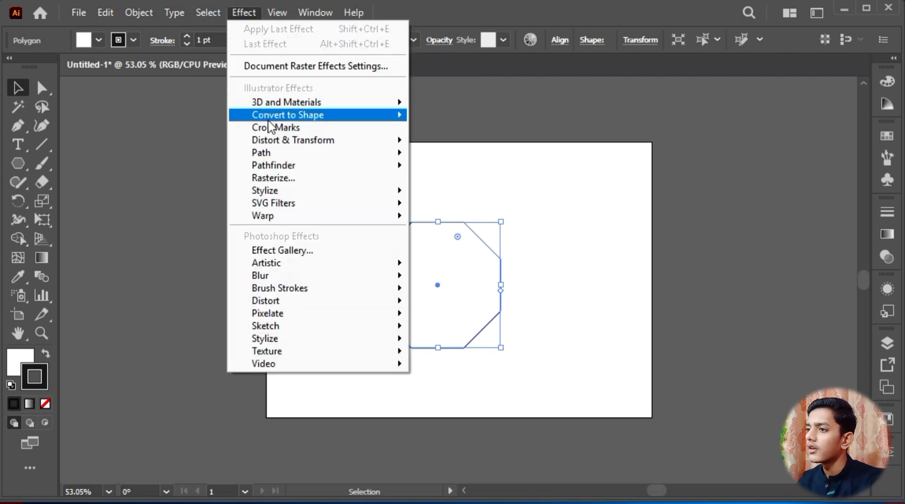
mouse_move(274, 142)
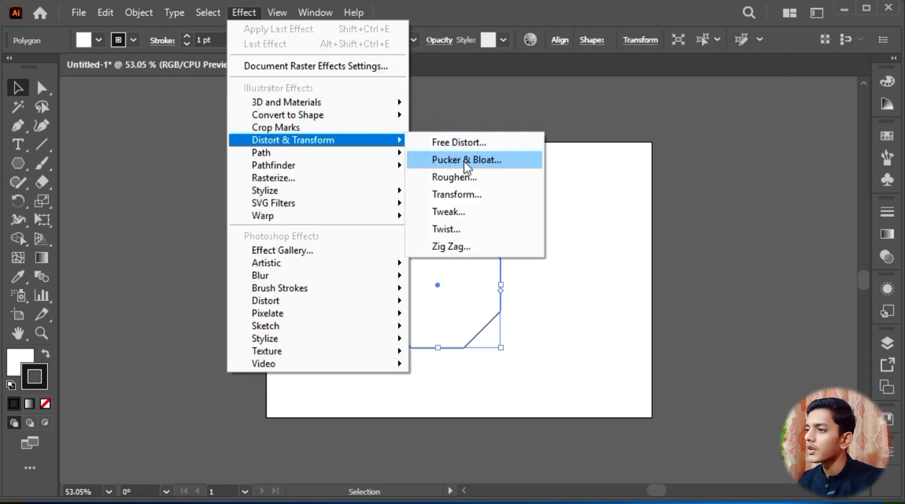
click(505, 161)
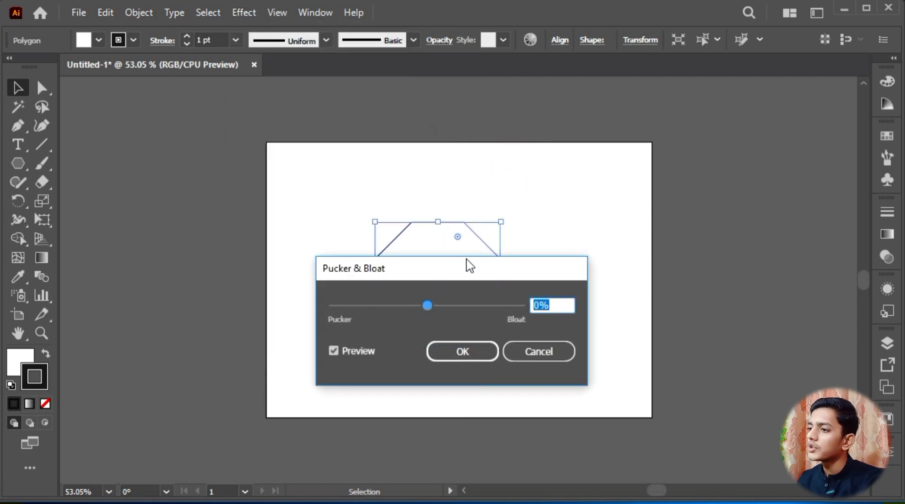
drag(470, 265, 676, 99)
drag(640, 136, 677, 138)
click(662, 188)
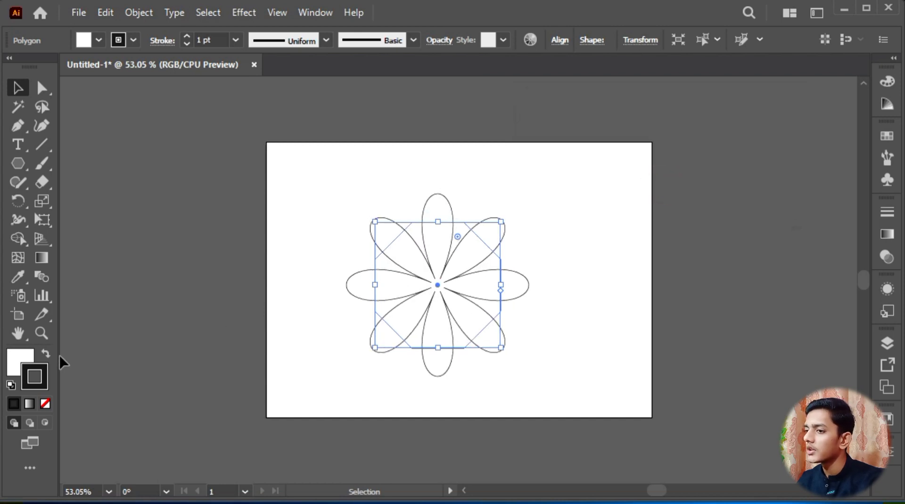
- Fill the flower with pure black, remove its stroke, and move it to the artboard's centre
click(46, 353)
click(44, 402)
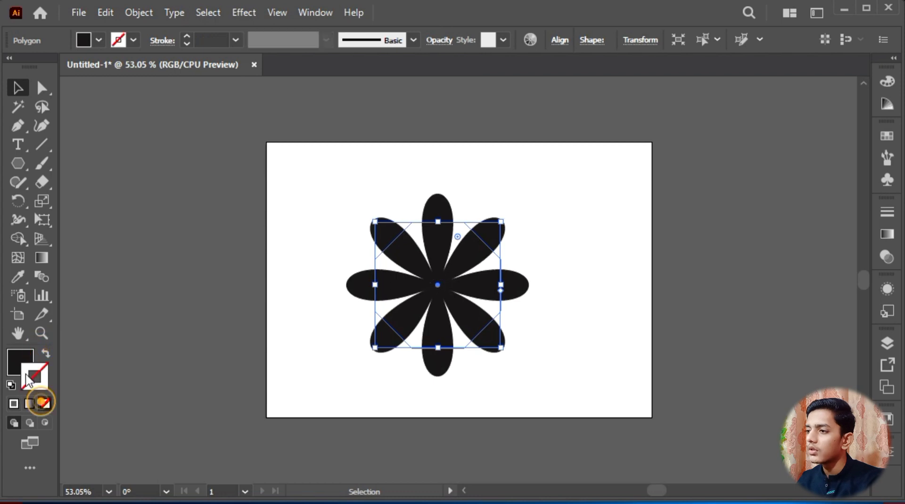
click(887, 81)
click(843, 75)
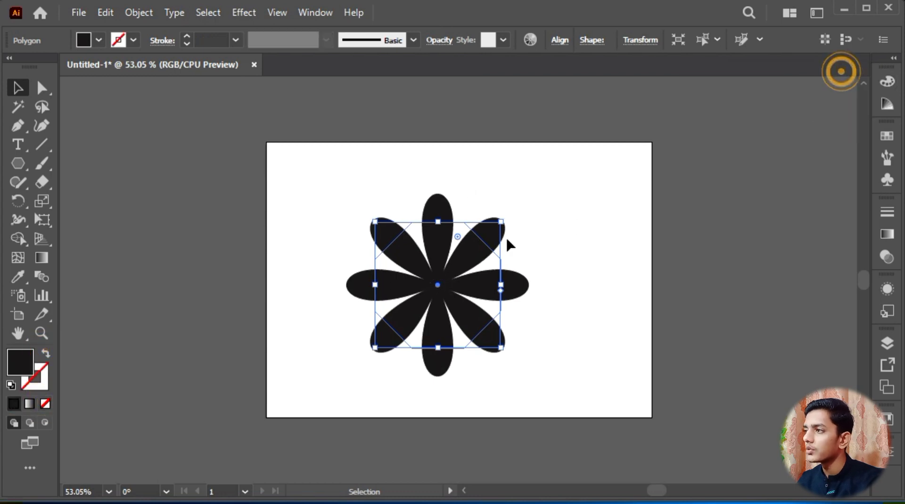
double_click(21, 362)
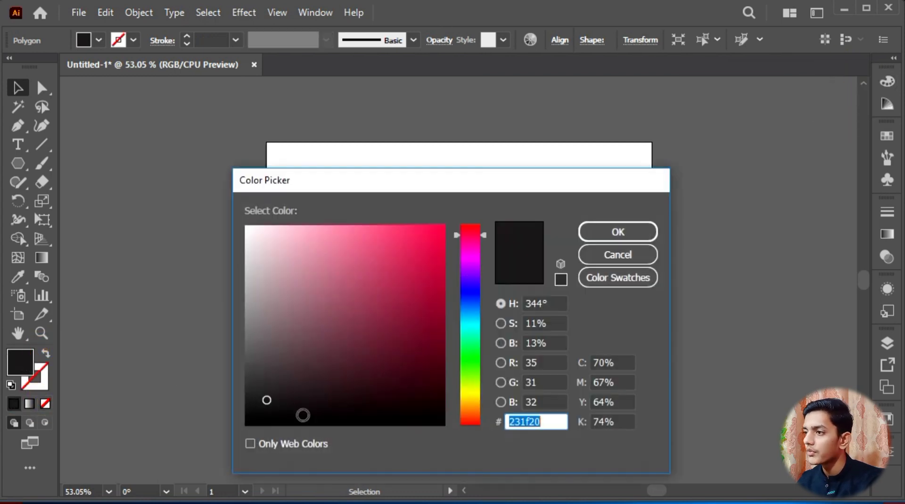
drag(258, 417, 244, 437)
click(626, 229)
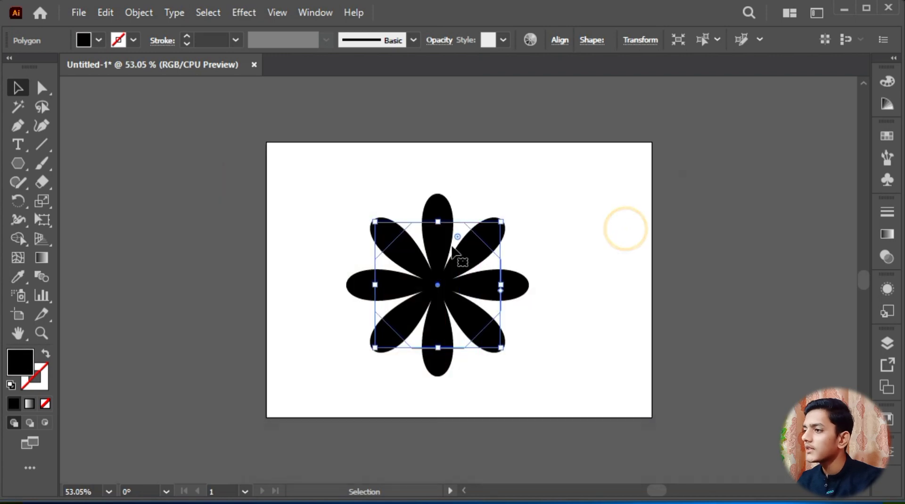
drag(460, 262, 481, 240)
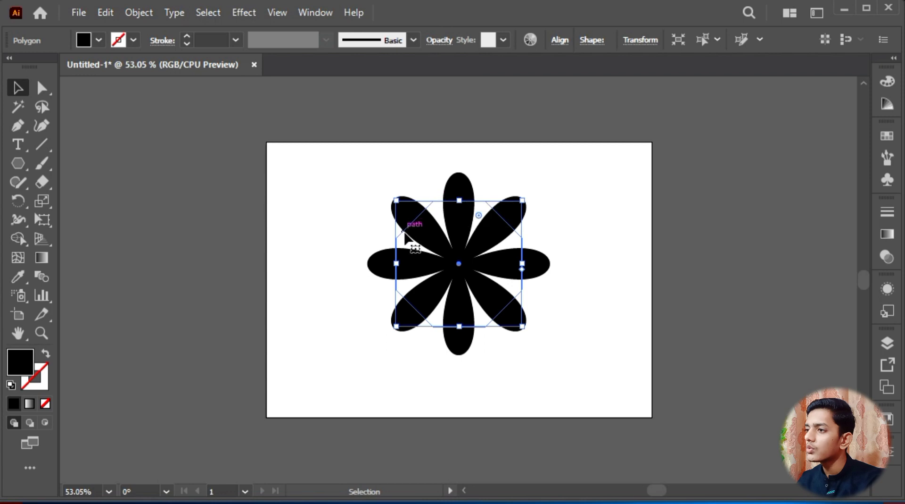
- Try enlarging and repositioning the flower in isolation mode
double_click(402, 238)
drag(520, 196, 556, 174)
drag(488, 225, 504, 243)
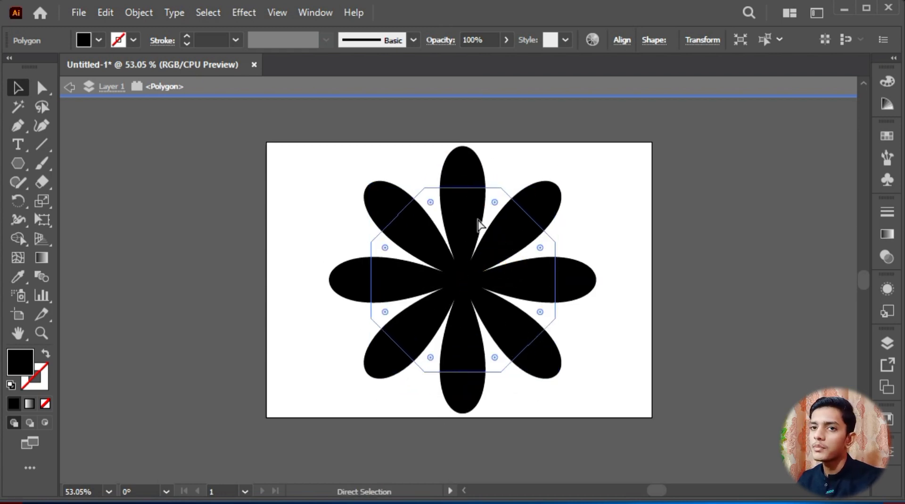
key(ctrl+z)
key(ctrl+z)
key(ctrl+z)
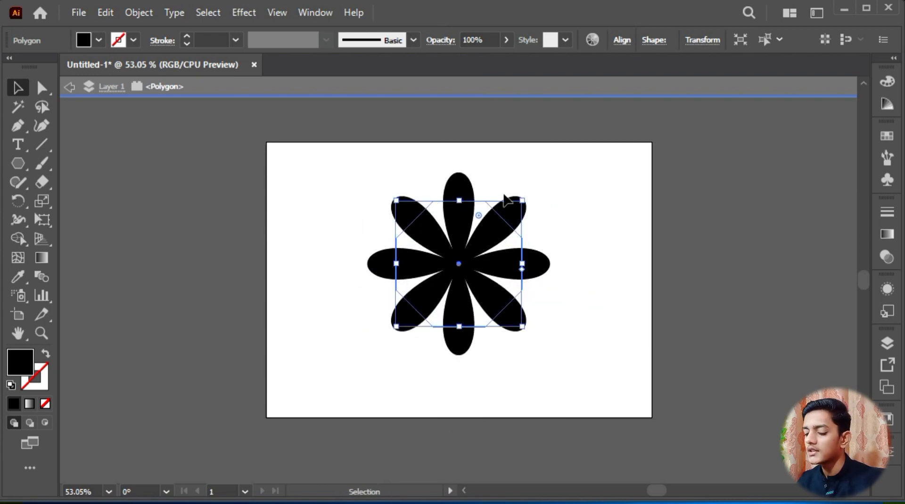
click(71, 88)
click(71, 89)
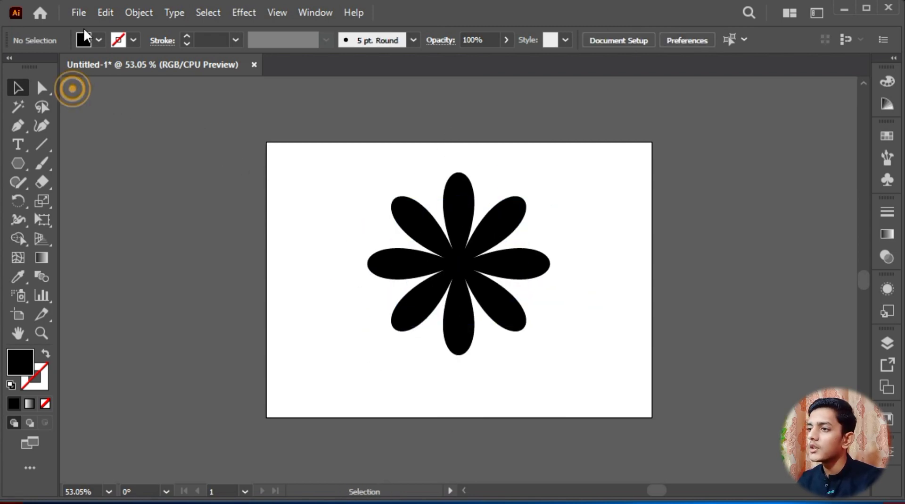
- Expand the appearance of the bloated polygon to turn the flower into an editable path
click(97, 17)
click(471, 250)
click(471, 250)
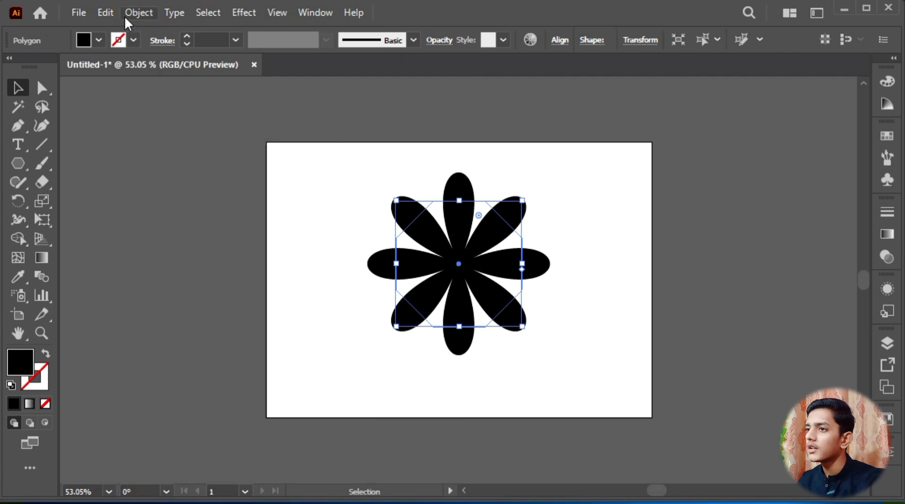
click(109, 13)
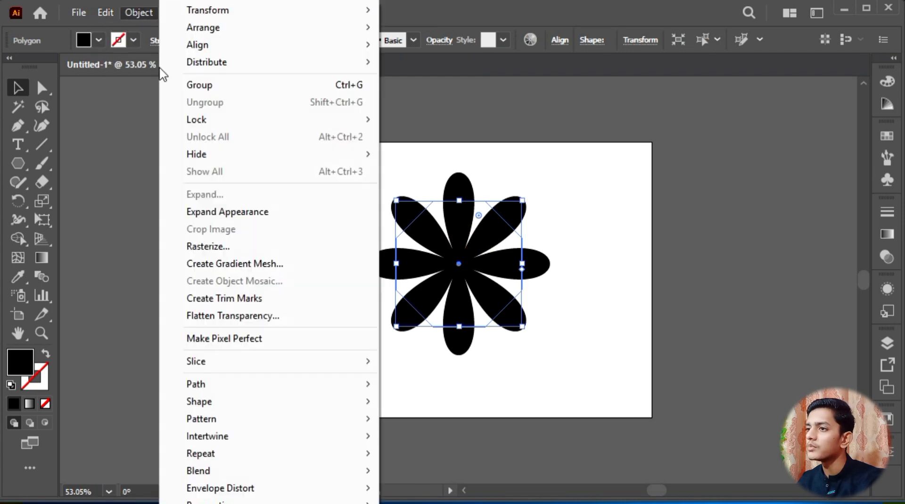
click(204, 213)
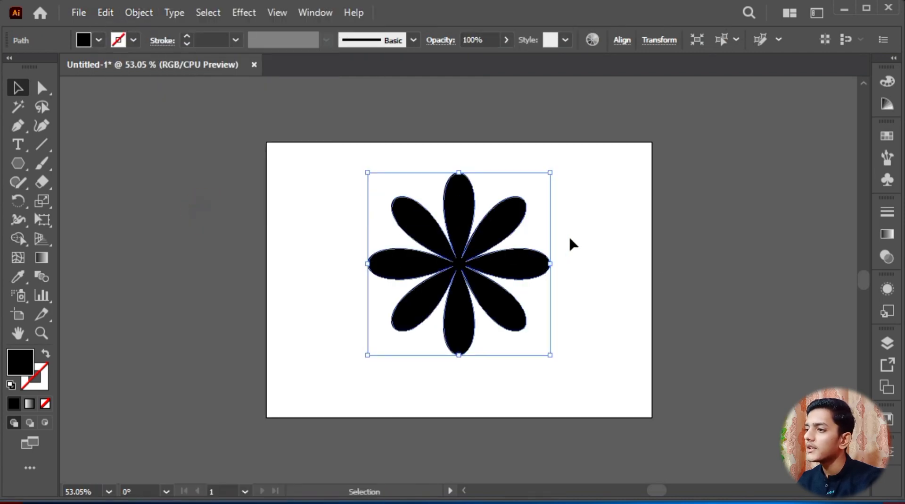
- Check the expanded flower's anchor points and copy the whole path
click(570, 242)
click(483, 232)
key(a)
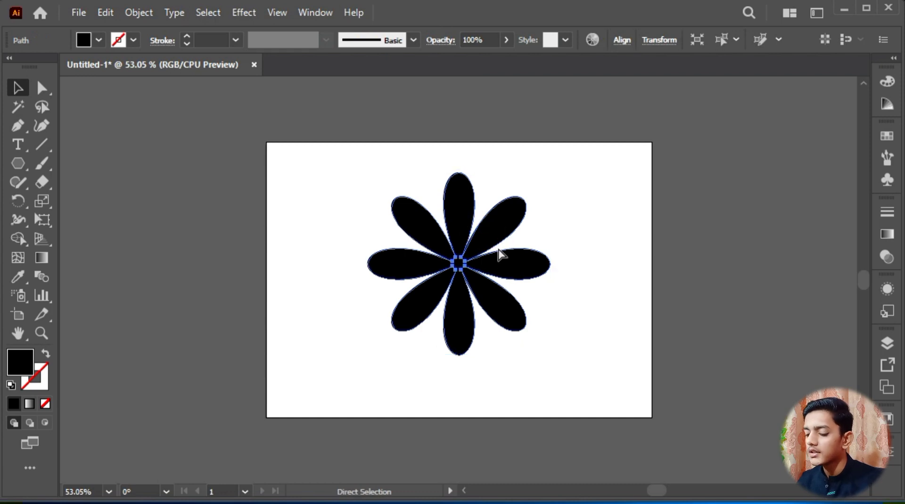
key(v)
click(104, 14)
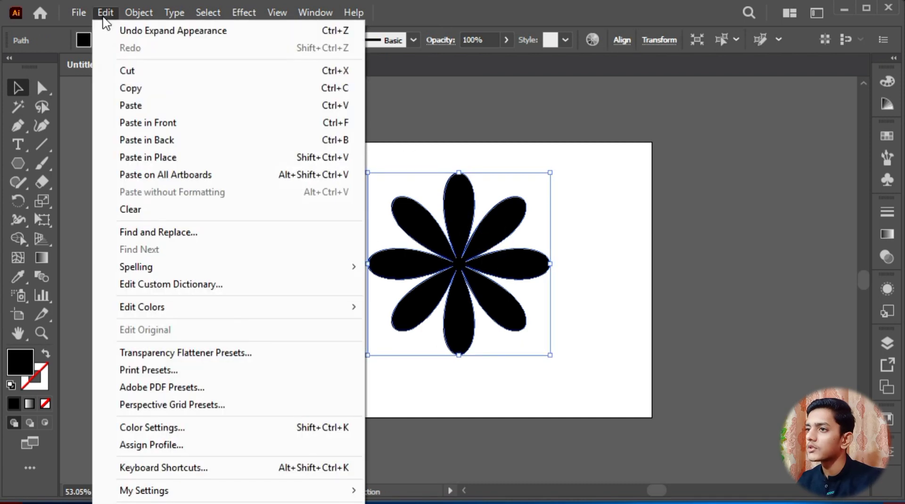
click(135, 88)
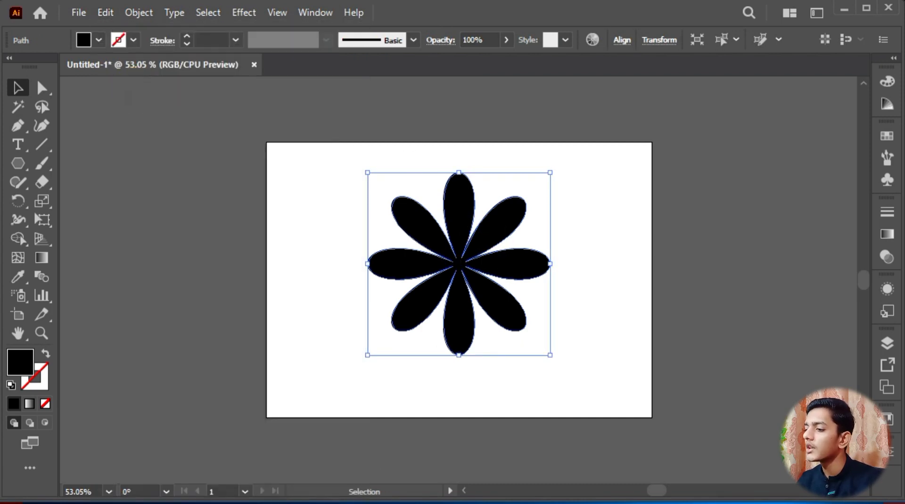
- Switch to Photoshop and paste the copied flower as a Shape Layer
key(alt+Tab)
click(427, 285)
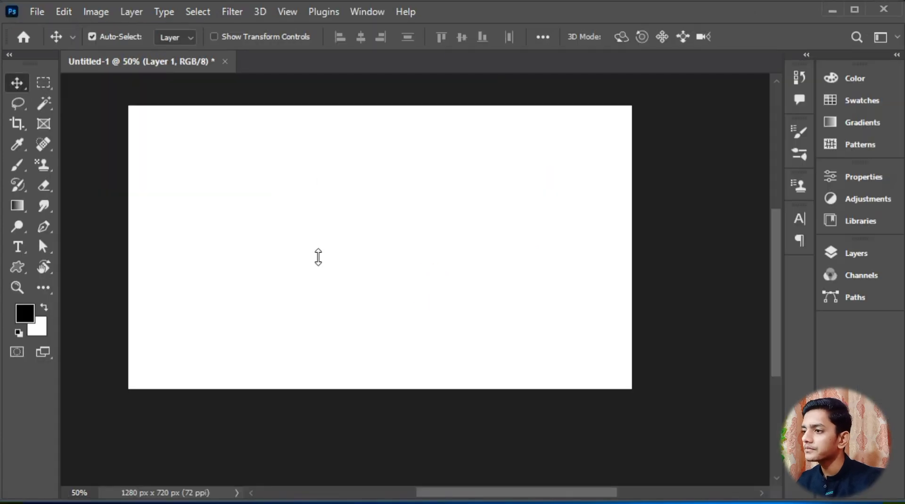
click(538, 233)
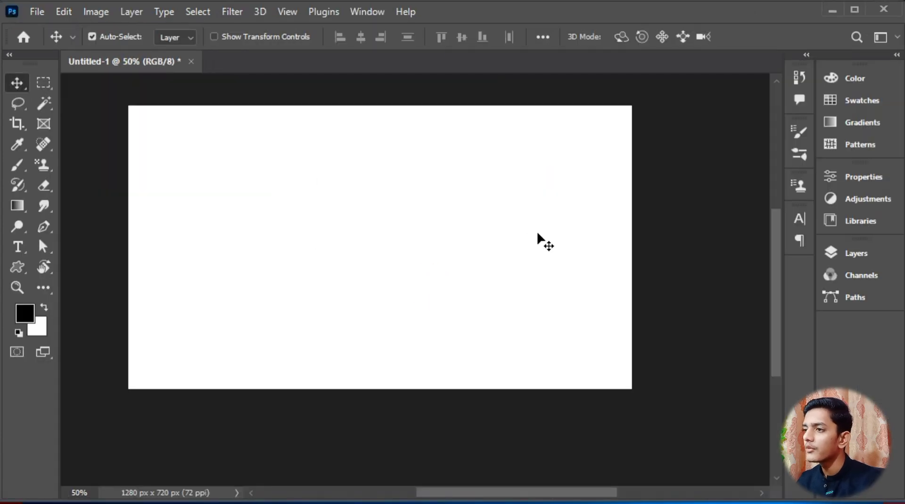
click(259, 171)
key(ctrl+v)
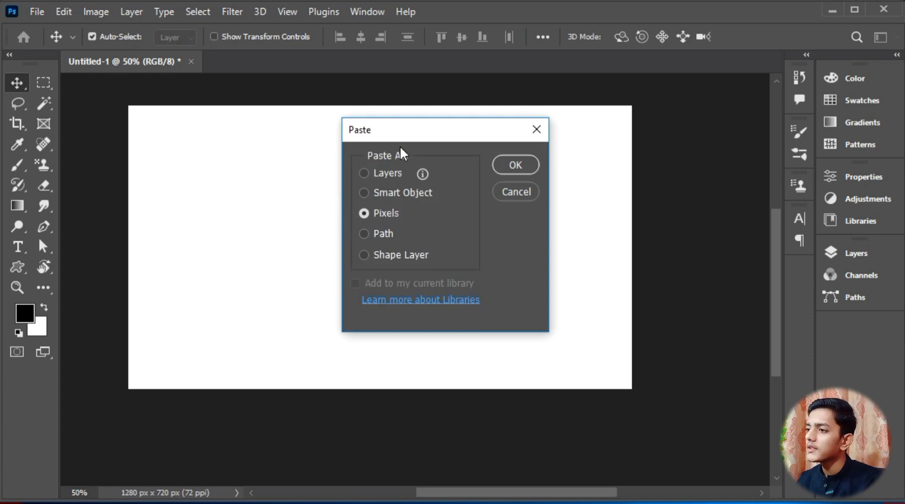
drag(386, 138, 598, 103)
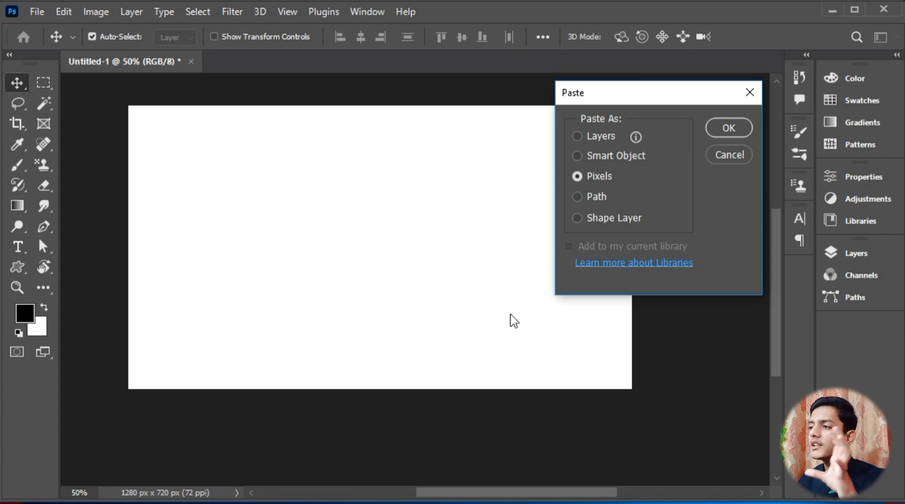
click(576, 217)
click(711, 129)
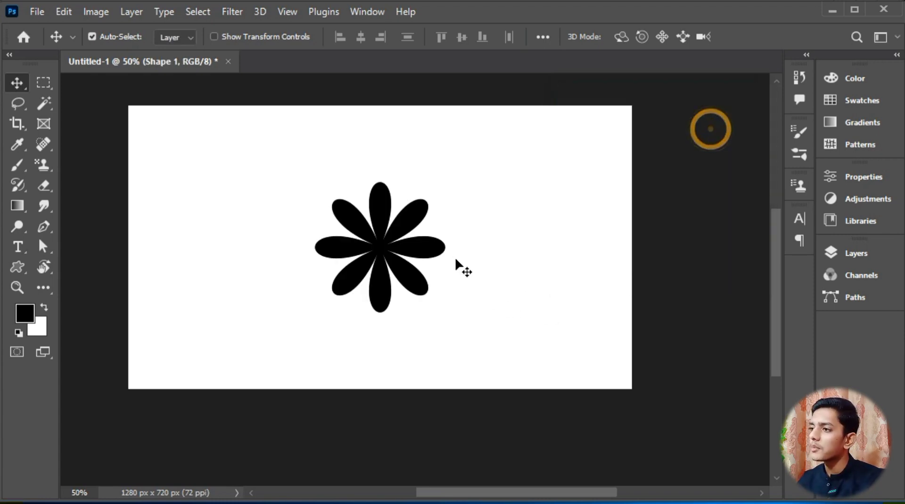
- Shift the flower slightly to the right and delete the empty Layer 1
mouse_move(420, 263)
mouse_down()
mouse_move(419, 255)
mouse_move(432, 257)
mouse_up()
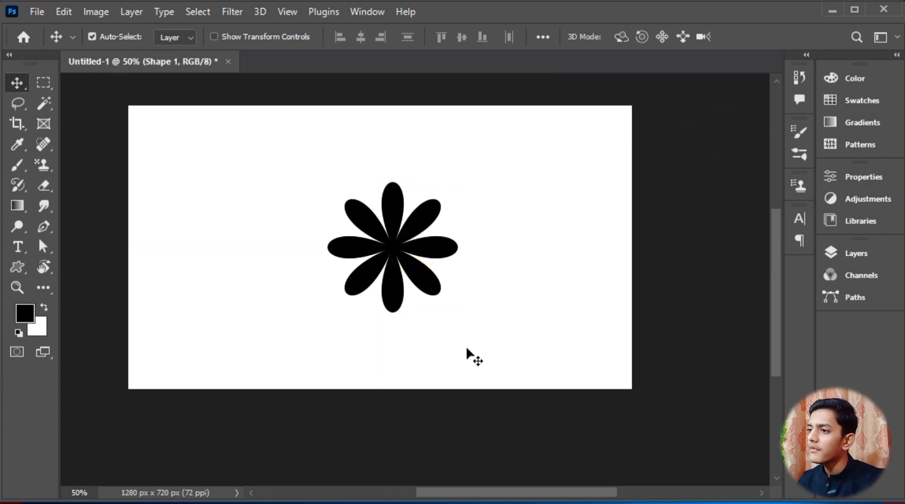
click(856, 250)
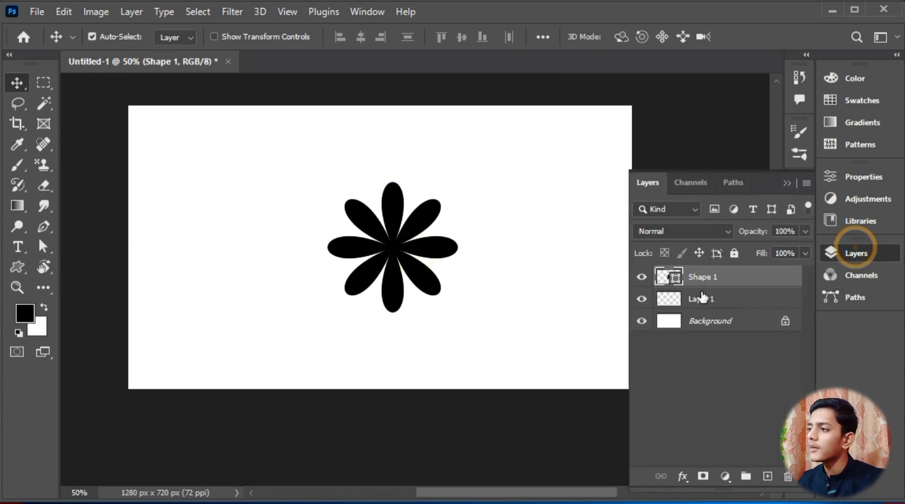
click(642, 278)
click(641, 278)
drag(752, 298, 785, 479)
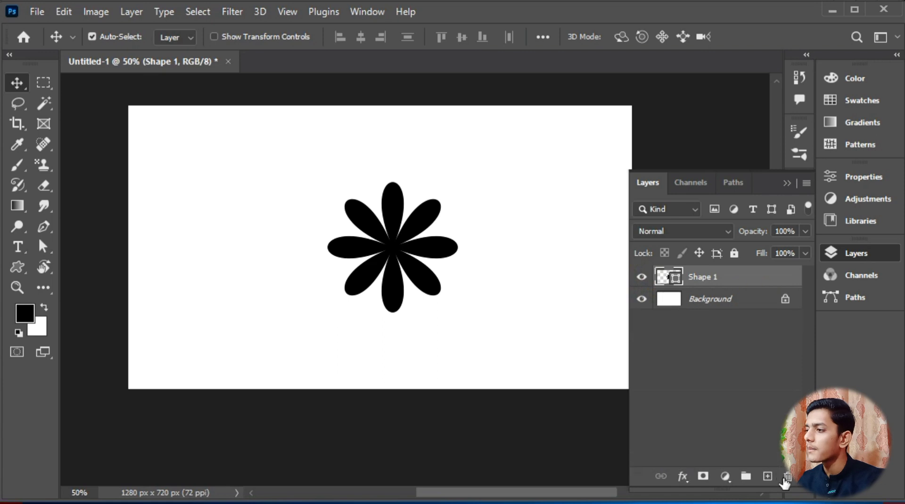
click(785, 182)
- Try enlarging the flower shape well beyond the lower edge of the canvas
click(413, 241)
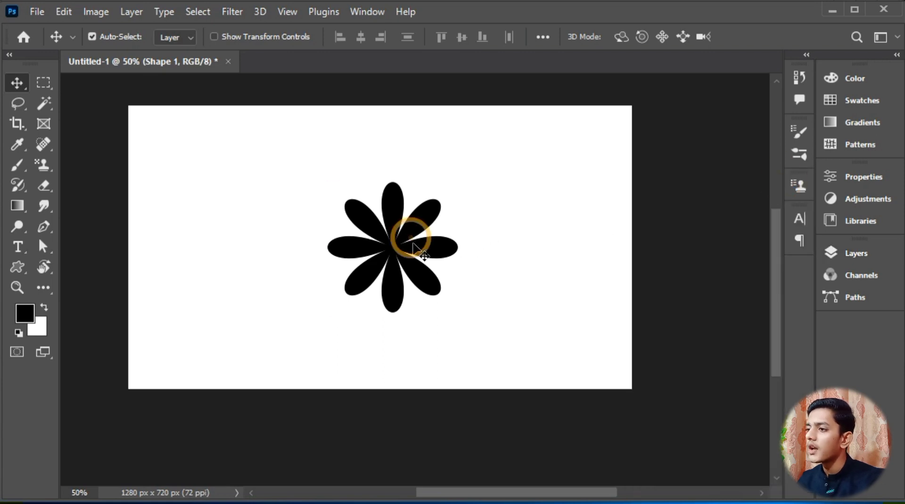
key(ctrl+t)
drag(456, 312, 650, 477)
drag(506, 301, 457, 283)
key(Return)
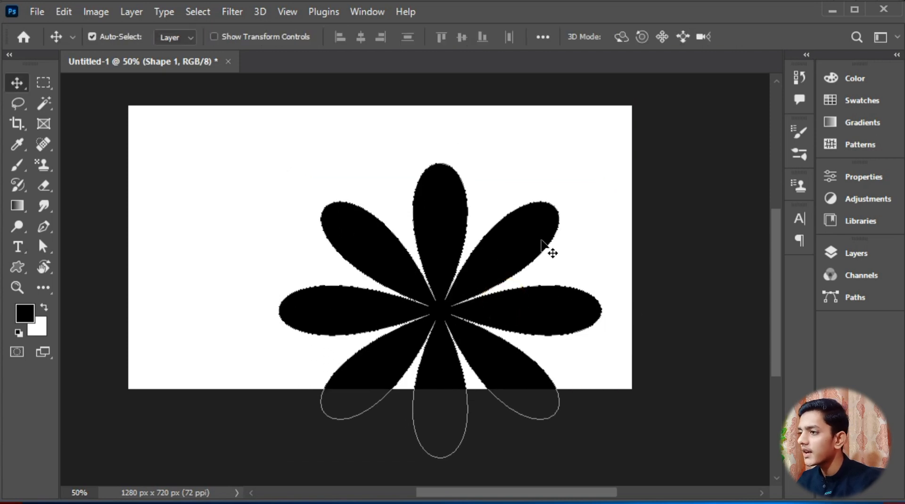
key(ctrl+z)
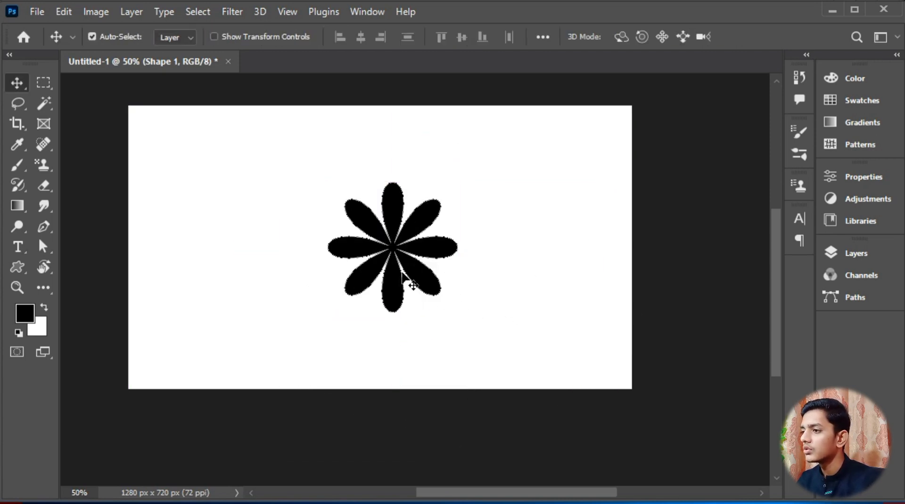
- Try enlarging the flower from its upper-right corner and examine the scaled edges up close
key(ctrl+t)
drag(457, 177, 538, 100)
key(Return)
scroll(478, 172, up, 6)
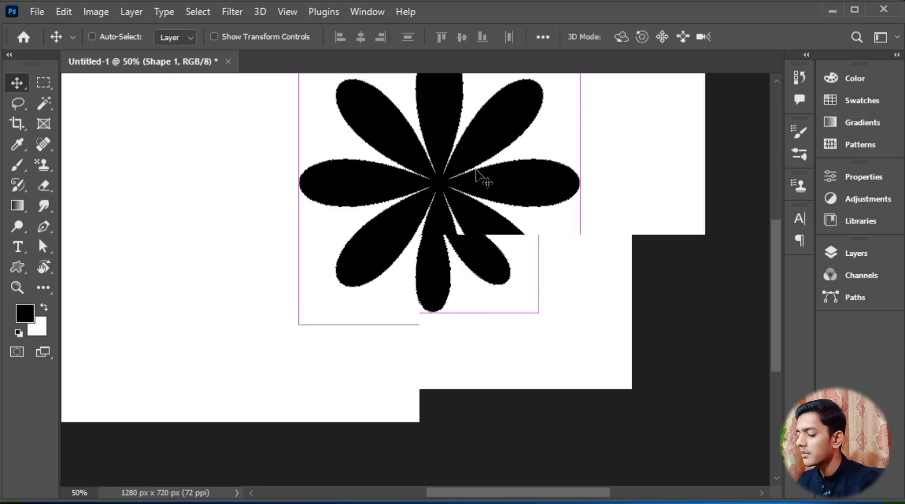
scroll(476, 169, up, 2)
scroll(476, 170, down, 7)
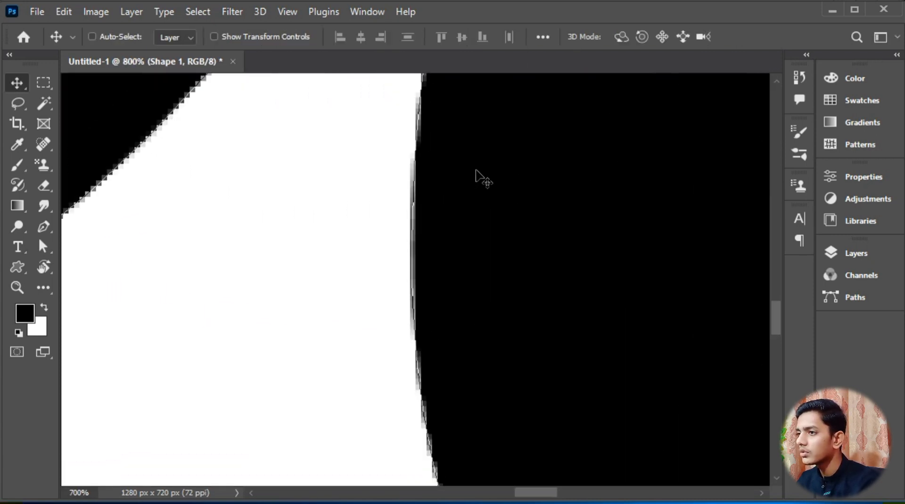
drag(476, 170, 476, 292)
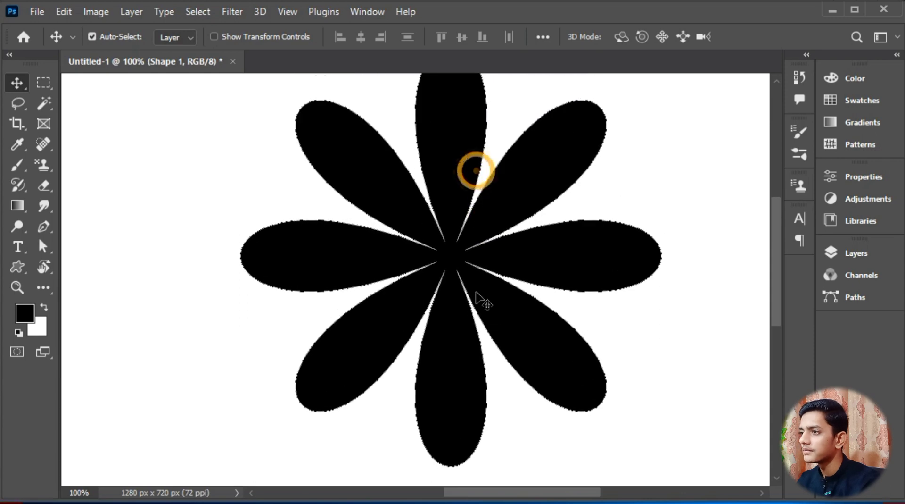
key(ctrl+z)
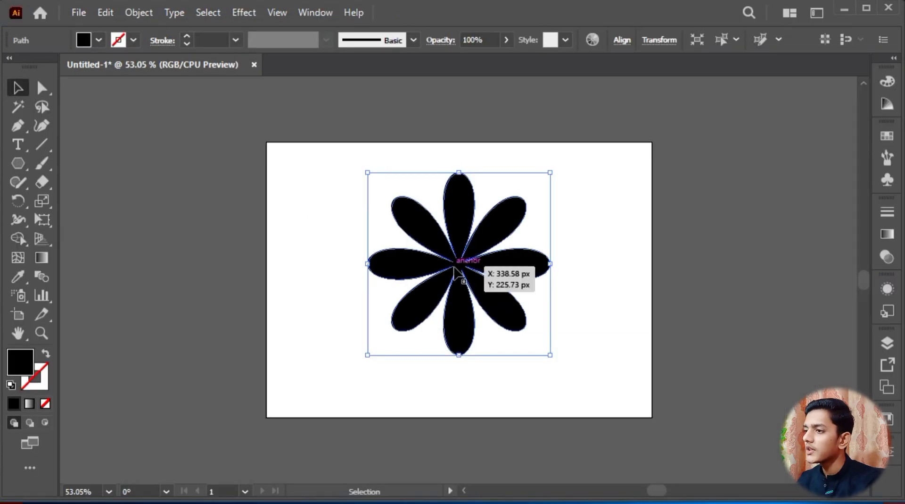
- Return to Illustrator, enlarge the expanded flower and move it slightly down the artboard
drag(551, 366, 585, 399)
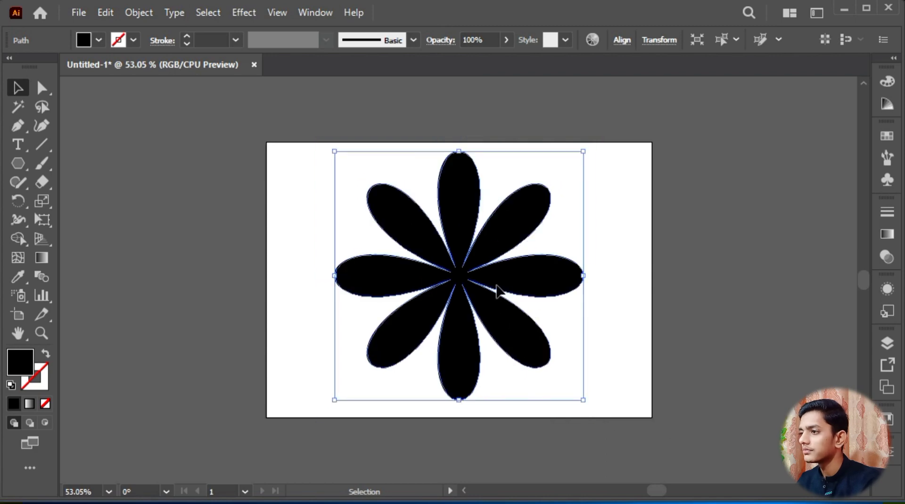
drag(496, 284, 495, 303)
key(a)
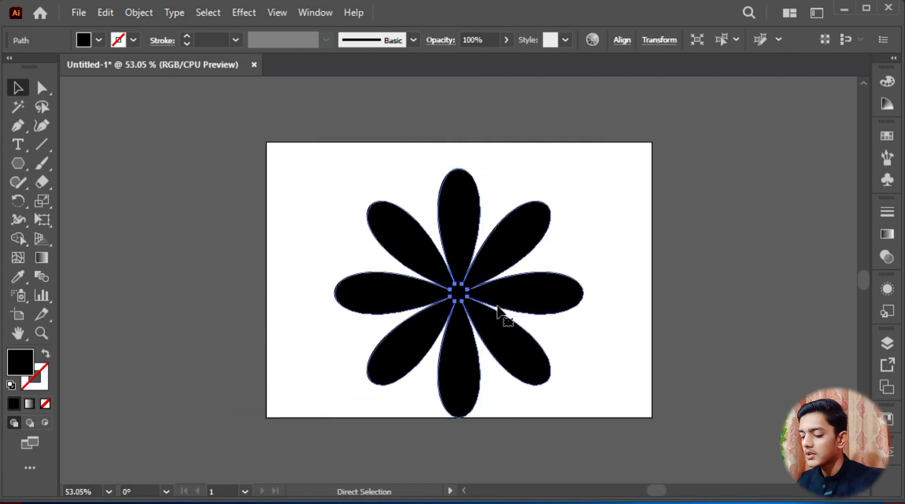
key(v)
- Switch to Photoshop, paste the enlarged flower as a Shape Layer and check its edges up close
key(alt+Tab)
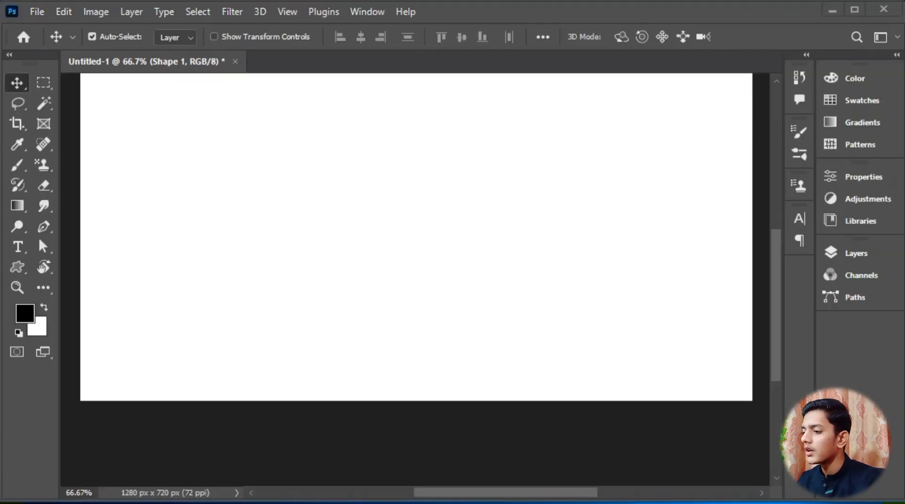
key(ctrl+v)
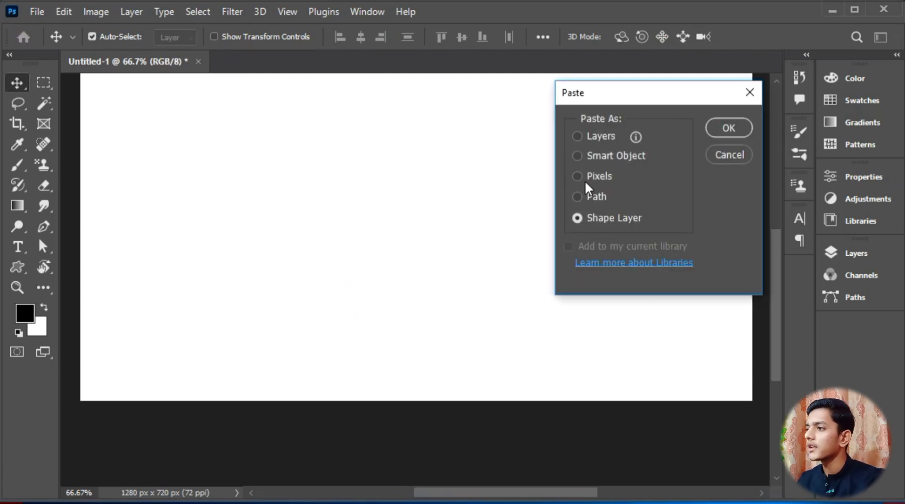
click(742, 126)
click(511, 184)
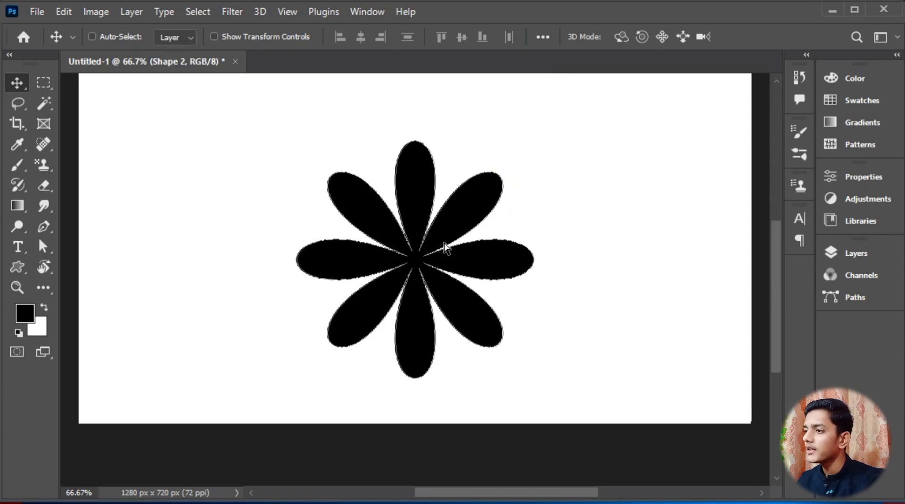
key(ctrl+plus)
key(ctrl+plus)
key(ctrl+minus)
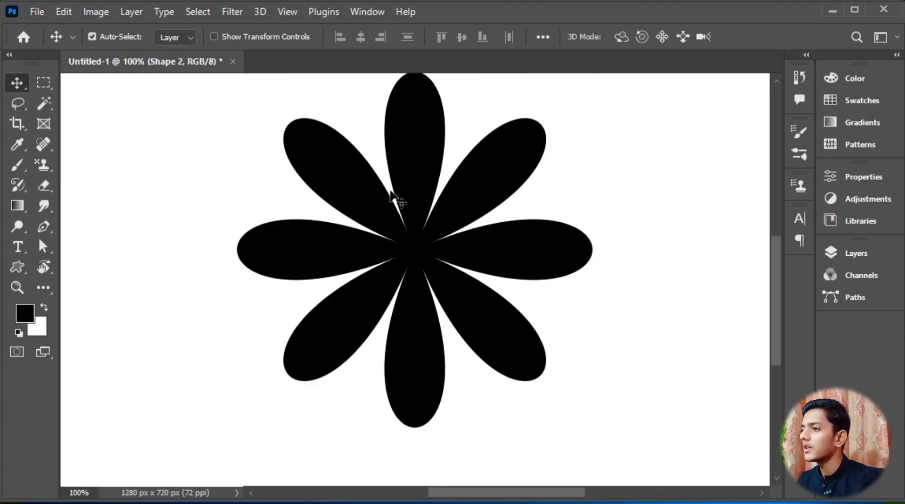
- Move the flower slightly down and delete the hidden Shape 1 layer and the empty Layer 1
drag(421, 198, 424, 218)
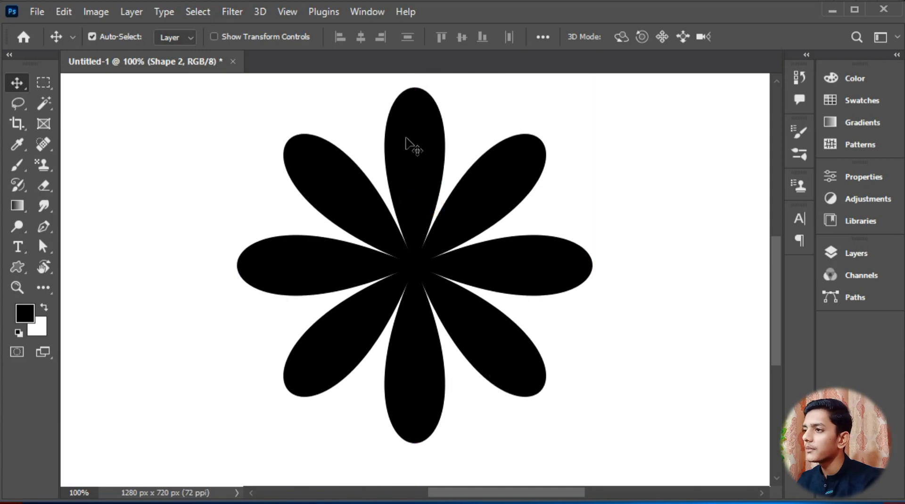
click(864, 257)
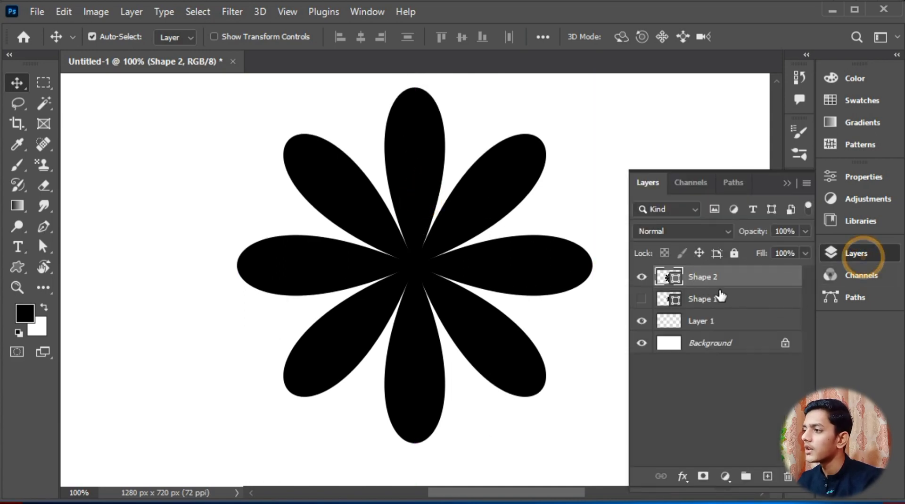
drag(762, 296, 788, 476)
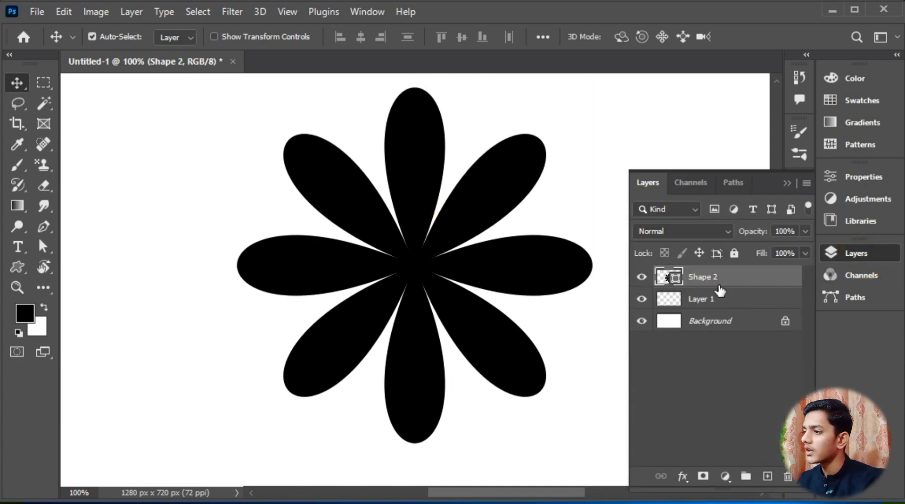
drag(737, 297, 788, 478)
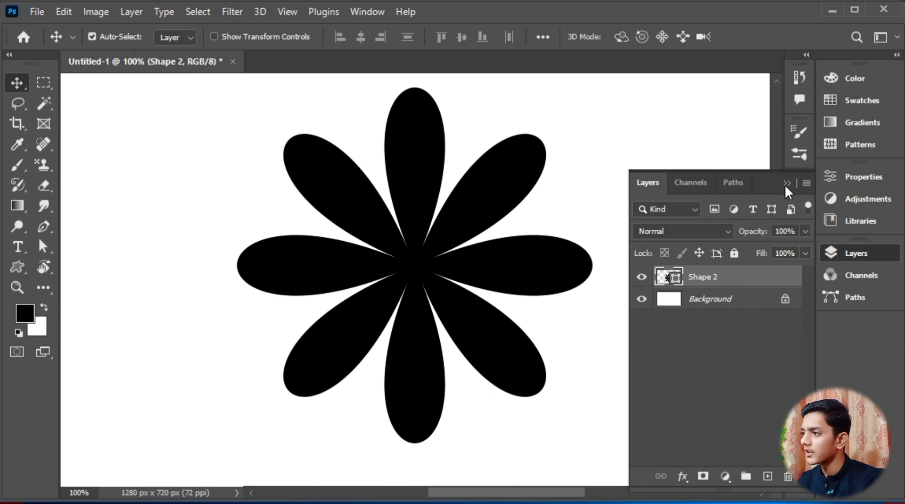
- Delete the Shape 2 flower so that only the white background remains
click(787, 183)
click(524, 282)
key(Delete)
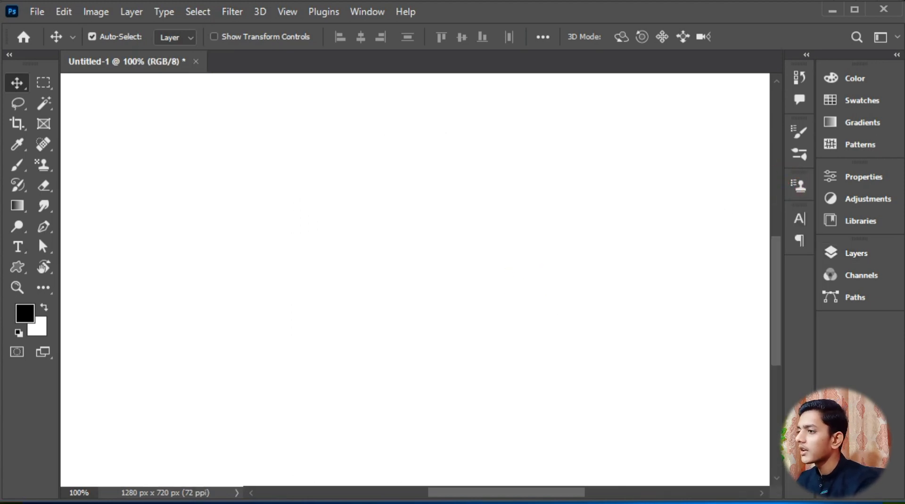
- Paste the copied Illustrator flower as a Path and remove the pasted outline from the canvas
key(ctrl+v)
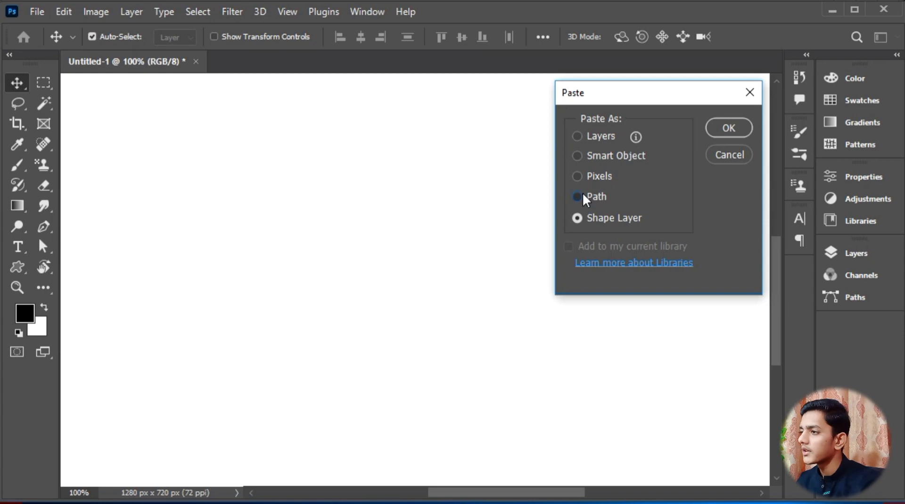
click(583, 194)
click(718, 128)
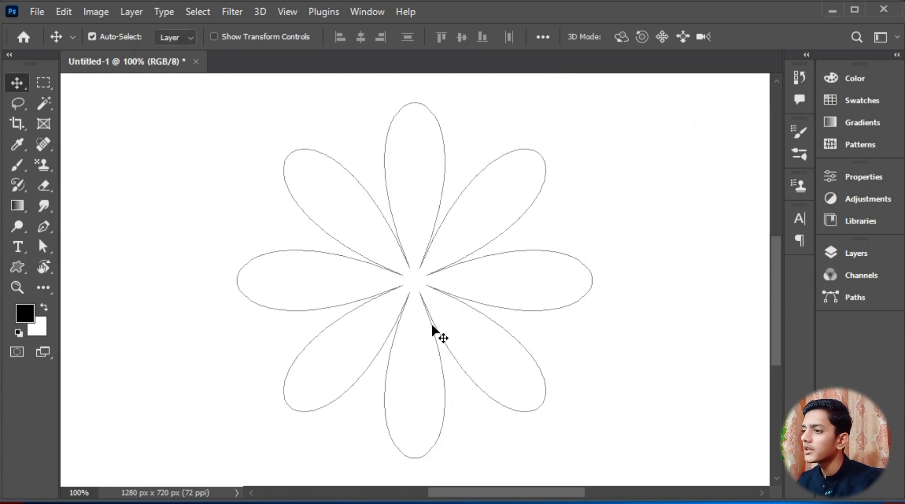
key(Delete)
- Paste the copied flower as Pixels and check its edges at several zoom levels
key(ctrl+v)
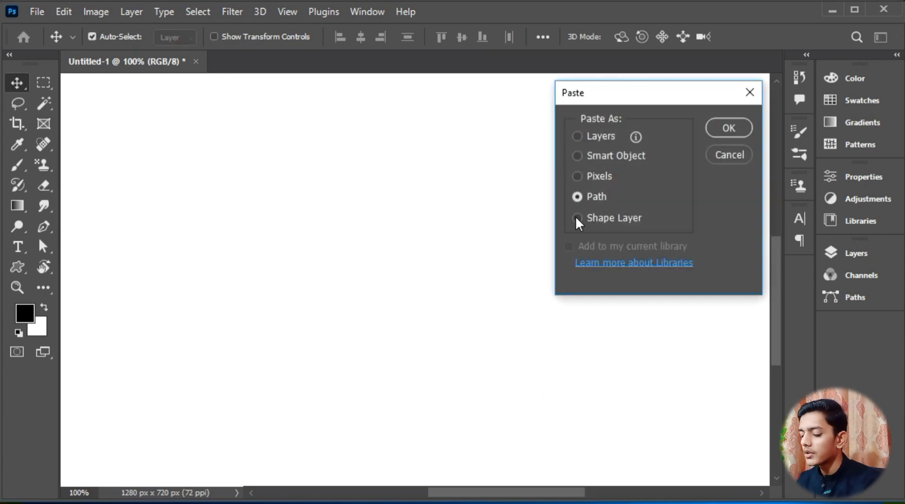
click(577, 176)
click(737, 128)
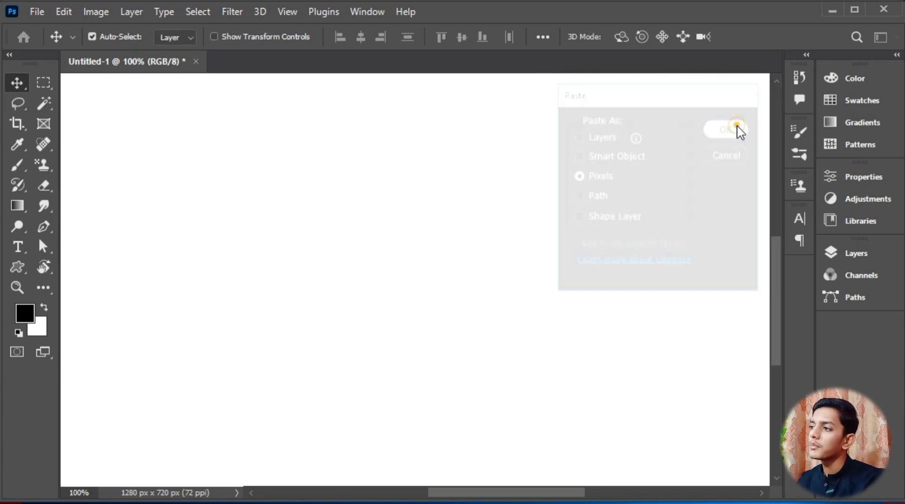
key(ctrl+minus)
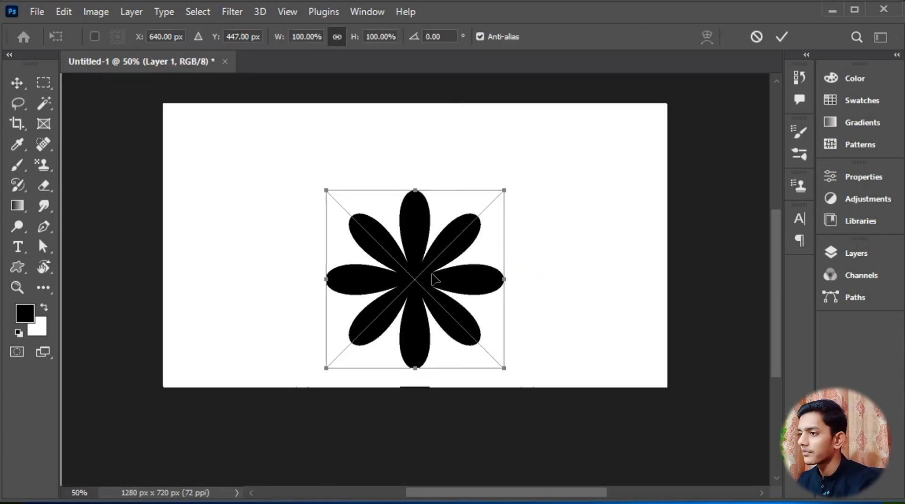
key(ctrl+plus)
key(ctrl+plus)
key(ctrl+plus)
key(ctrl+plus)
key(ctrl+minus)
key(ctrl+minus)
key(ctrl+minus)
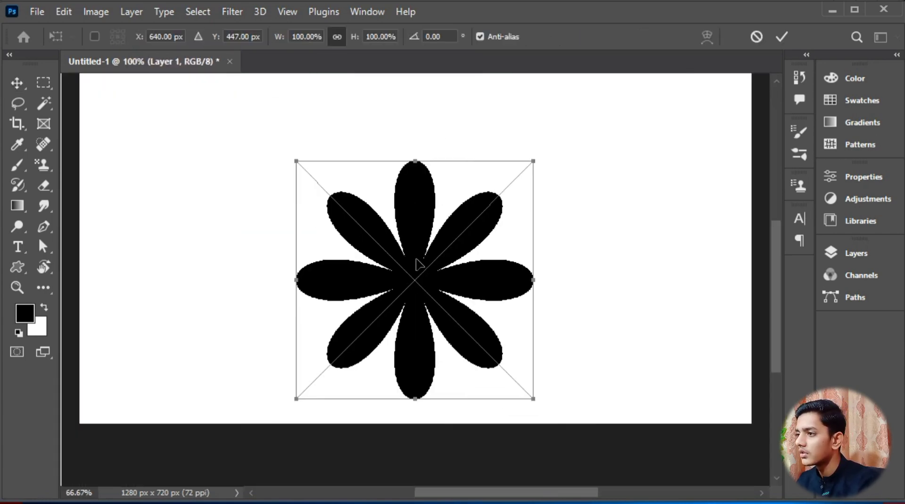
- Scale the pixel flower down to about 38% and move it up toward the middle of the canvas
drag(407, 329, 407, 297)
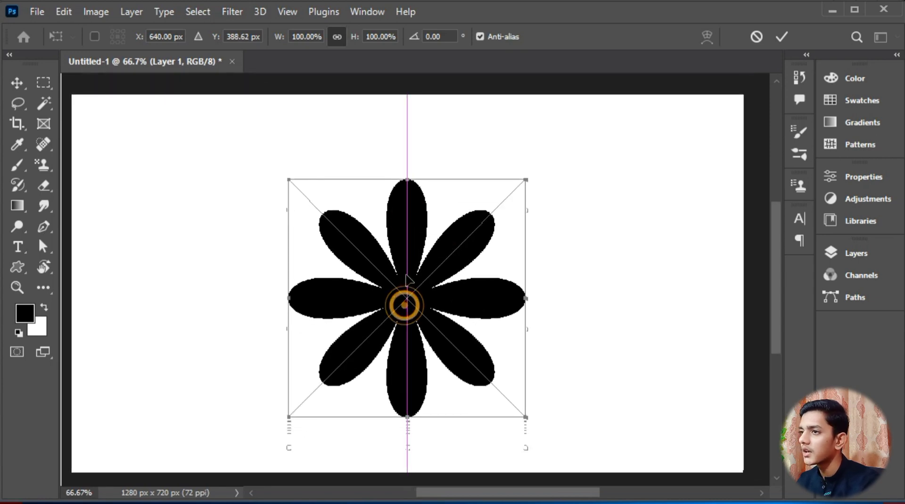
drag(526, 179, 372, 320)
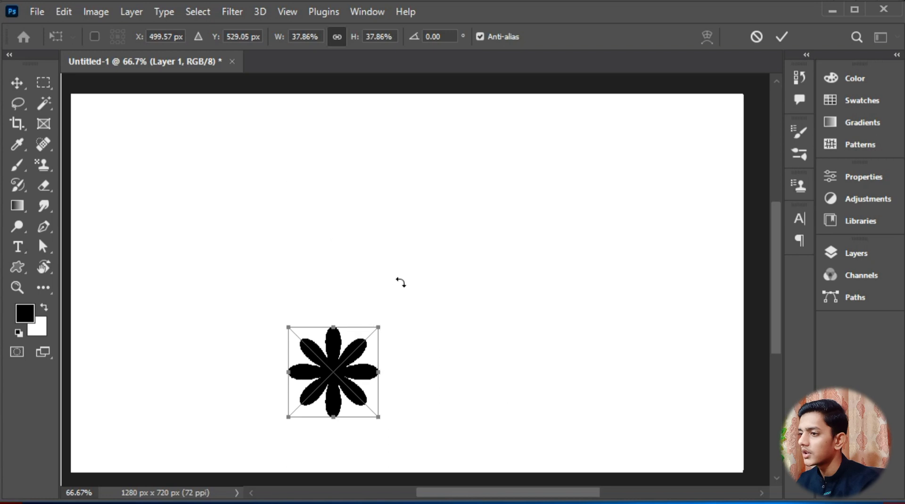
key(Return)
drag(351, 356, 387, 297)
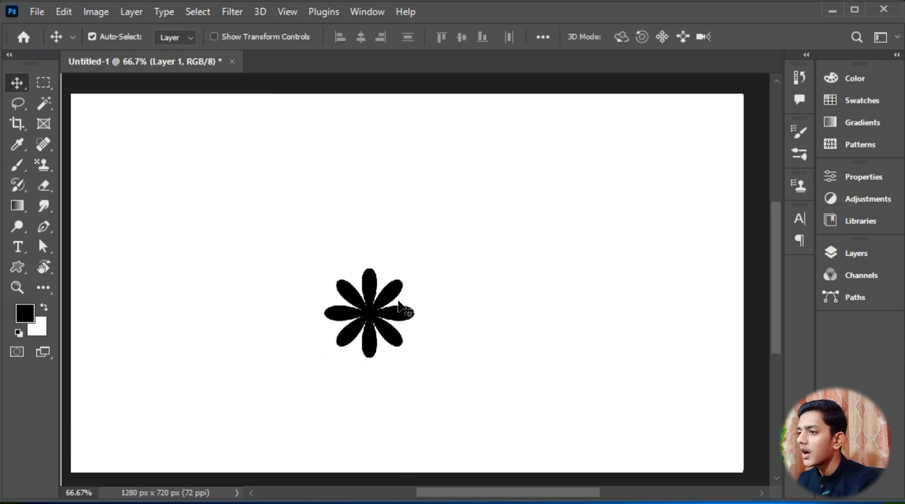
- Enlarge the shrunken pixel flower until it spans about the full canvas height, repositioning it on the canvas
key(ctrl+t)
drag(414, 265, 598, 85)
drag(478, 225, 416, 330)
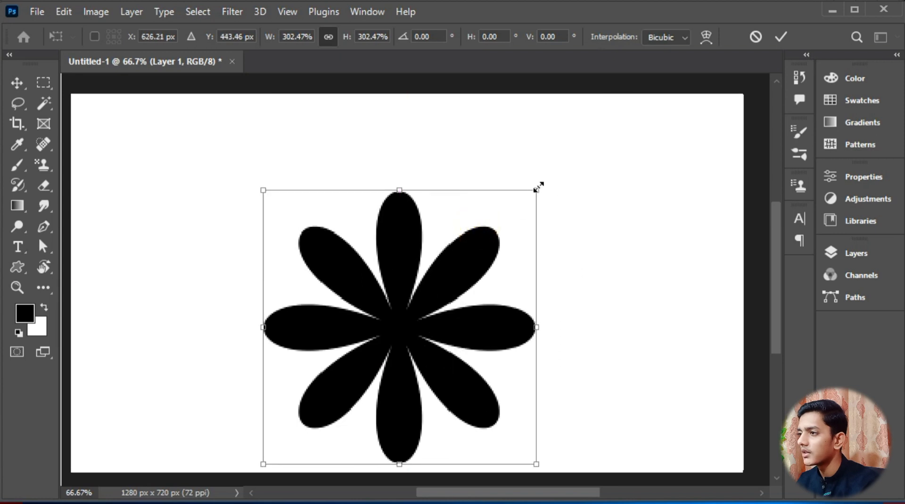
drag(539, 187, 683, 68)
drag(519, 209, 512, 224)
key(Return)
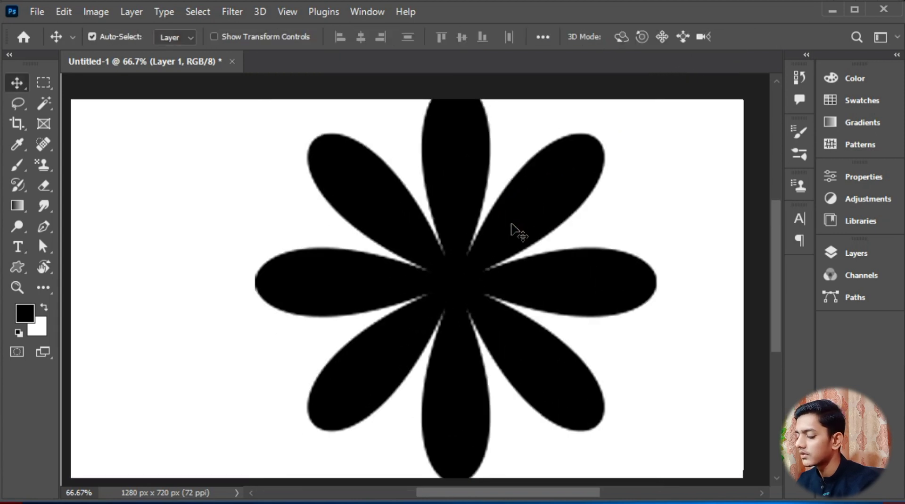
- Examine the enlarged pixel flower's edges up close and delete it from the canvas
scroll(512, 229, up, 2)
scroll(510, 287, down, 3)
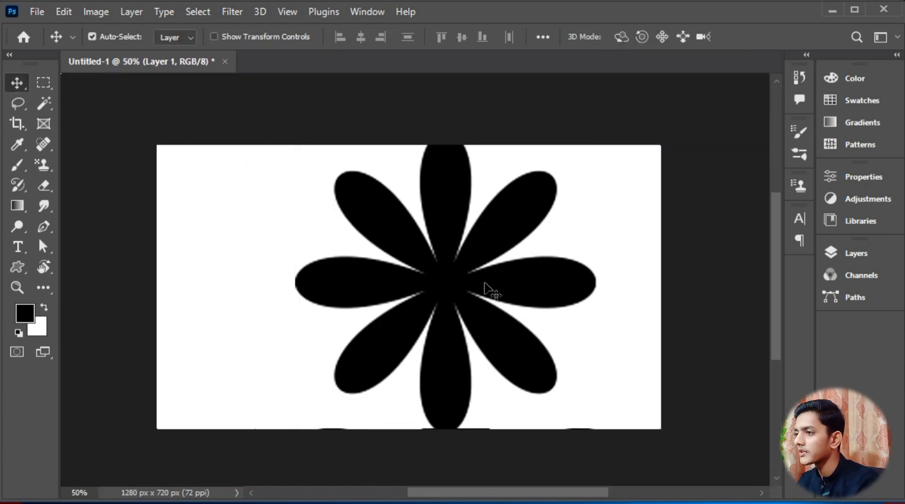
scroll(485, 283, up, 1)
drag(444, 282, 451, 295)
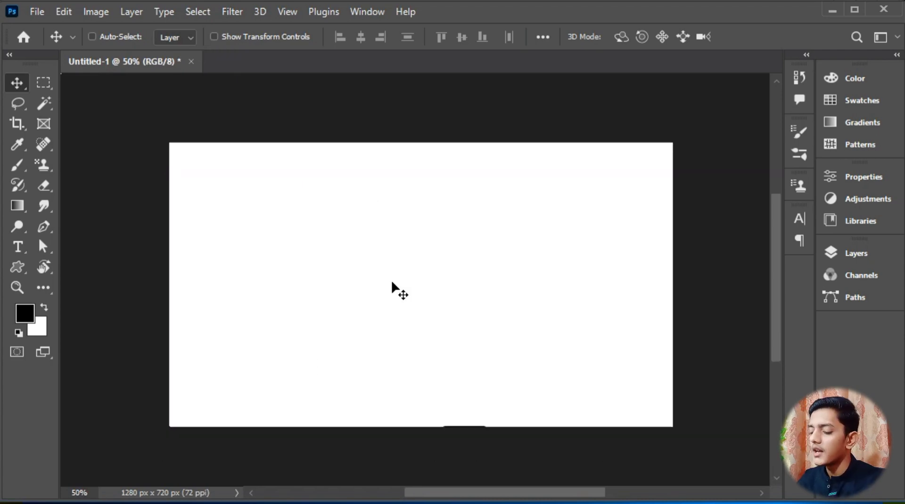
- Paste the copied flower as a Shape Layer and move it slightly down
key(ctrl+v)
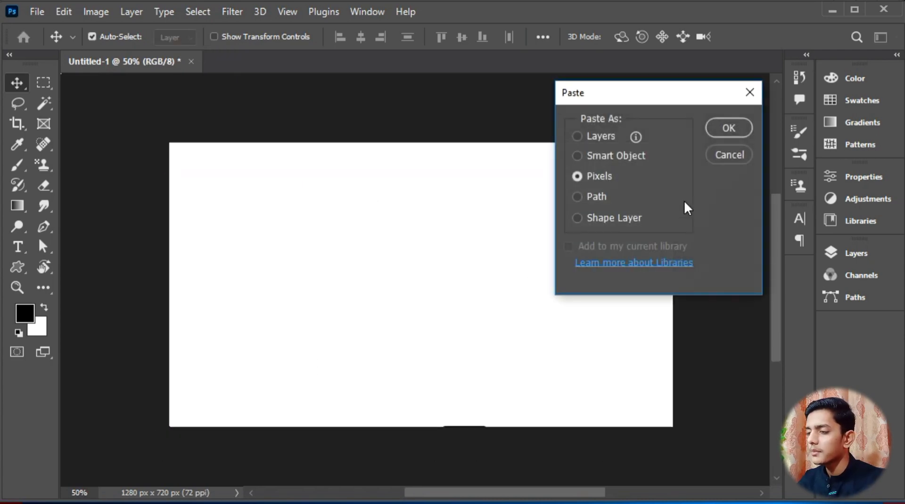
click(729, 127)
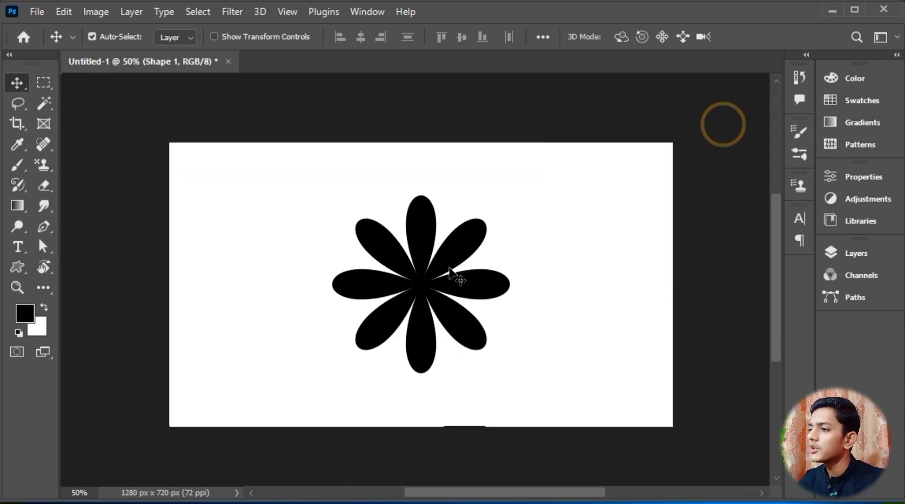
drag(448, 264, 450, 280)
- Shrink the flower shape proportionally toward its lower-left corner to about 227 px wide
key(ctrl+t)
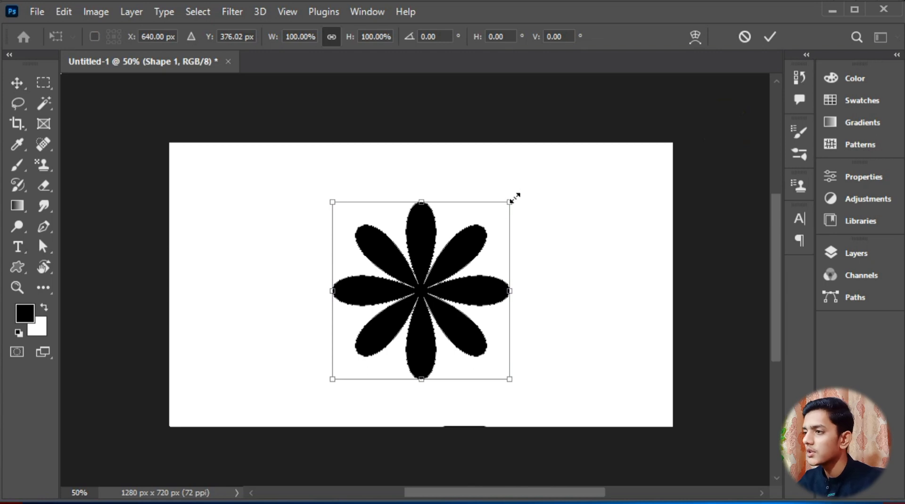
drag(513, 201, 423, 289)
key(Return)
- Try enlarging the flower shape to about 270% and moving it slightly down, and undo both changes
key(ctrl+t)
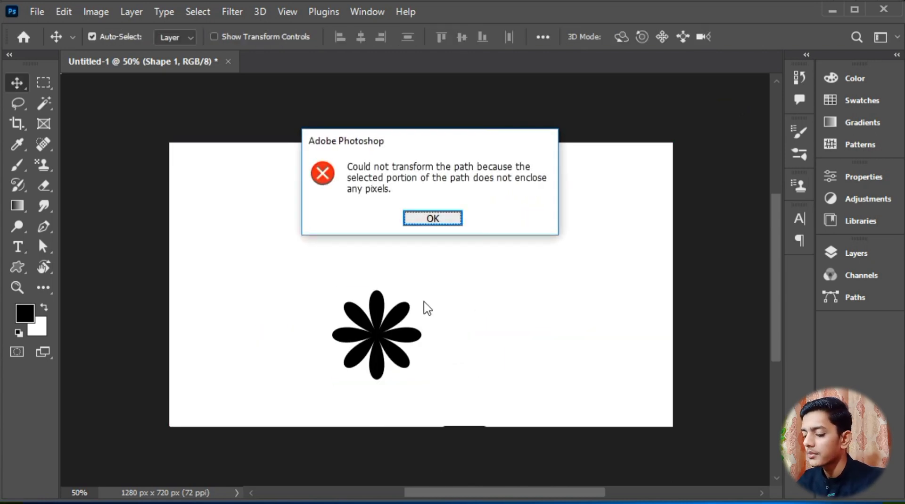
click(432, 222)
key(ctrl+t)
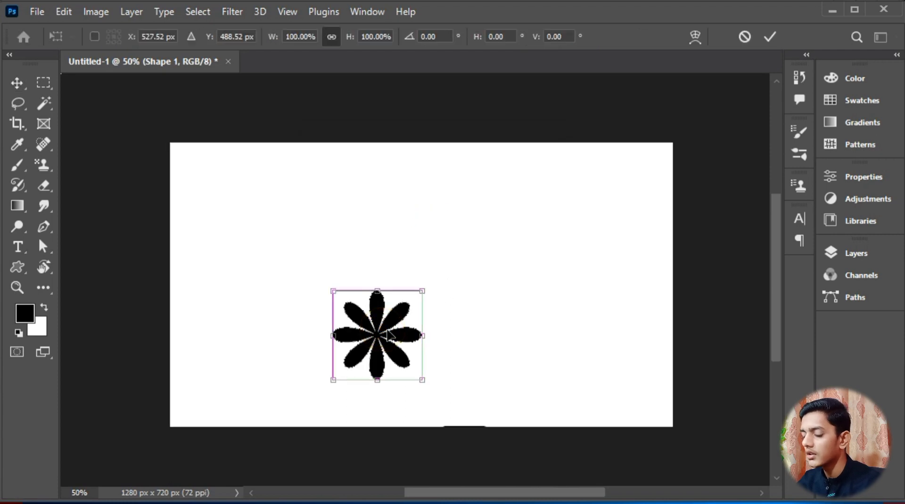
drag(422, 290, 573, 140)
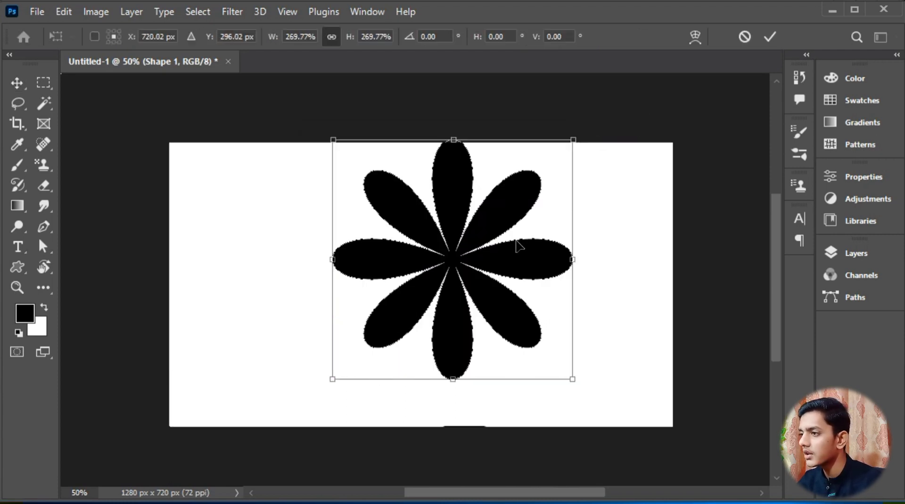
key(Return)
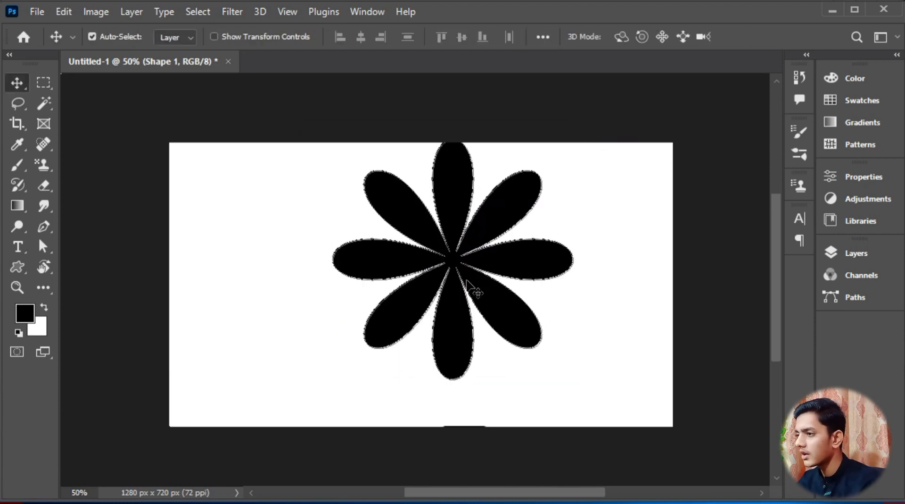
drag(467, 272, 468, 298)
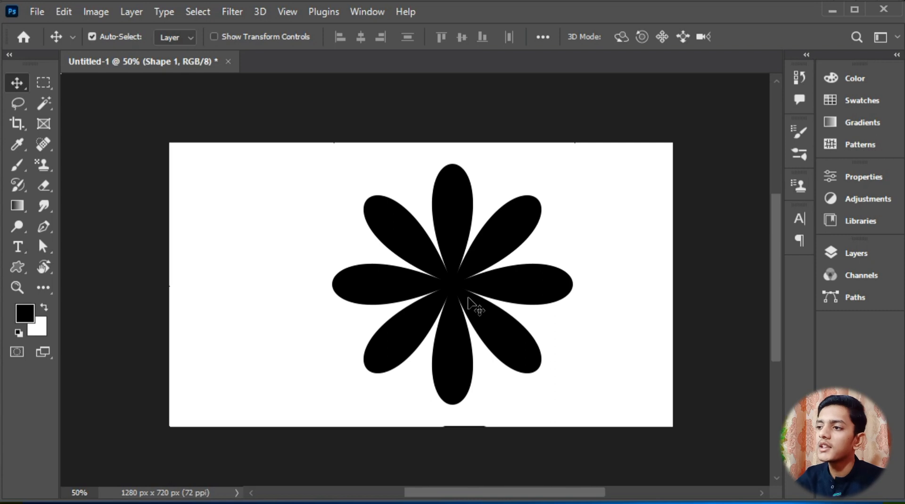
key(ctrl+z)
key(ctrl+z)
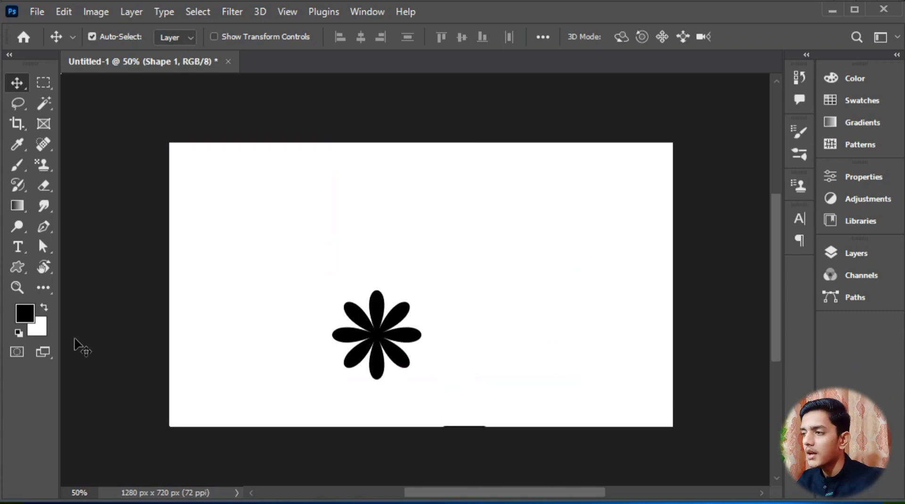
- Look through the custom shape library from the Boats group down to the Flowers group
click(7, 271)
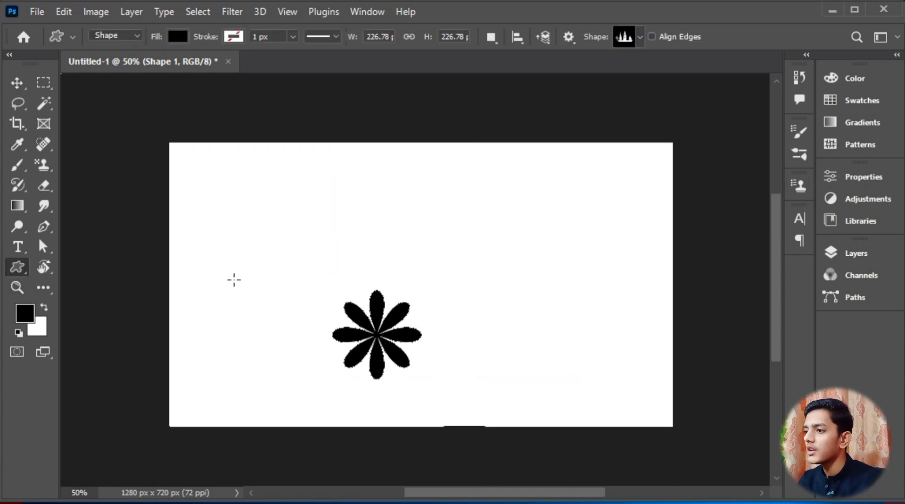
click(640, 36)
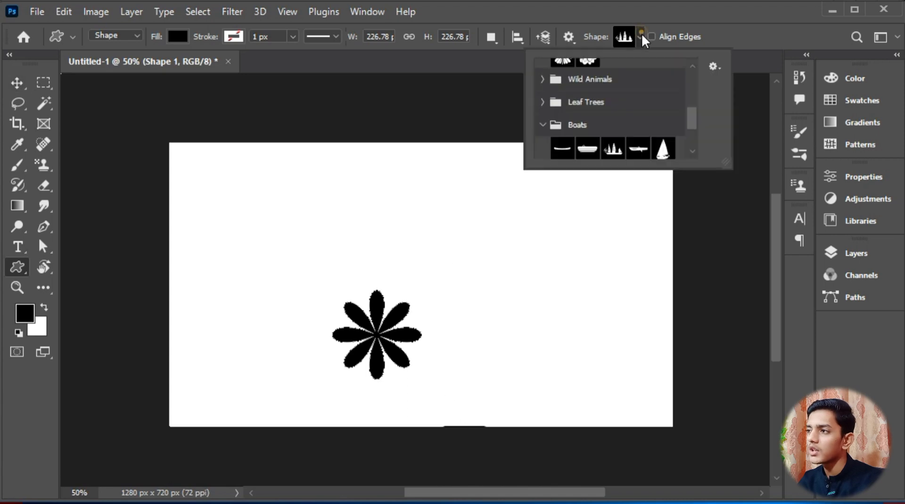
click(692, 118)
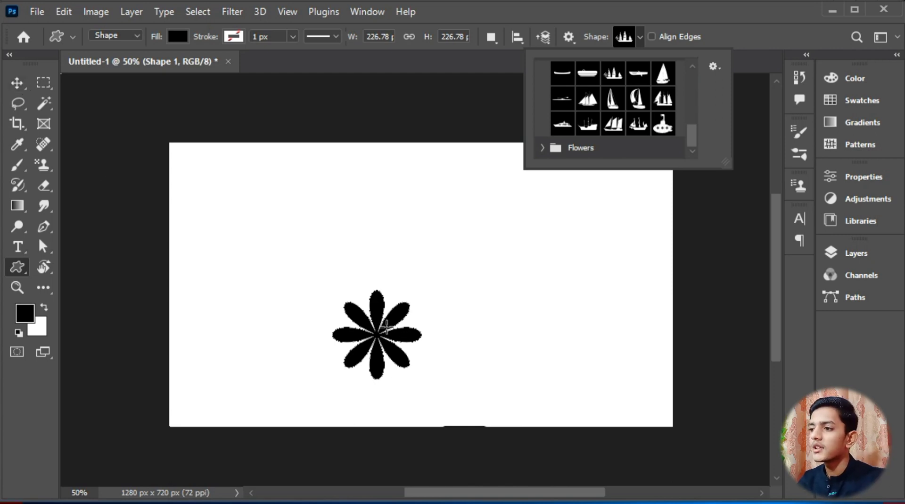
- Try stretching the flower by pulling one of its inner anchor points up and outward, and undo the distortion
drag(387, 290, 407, 251)
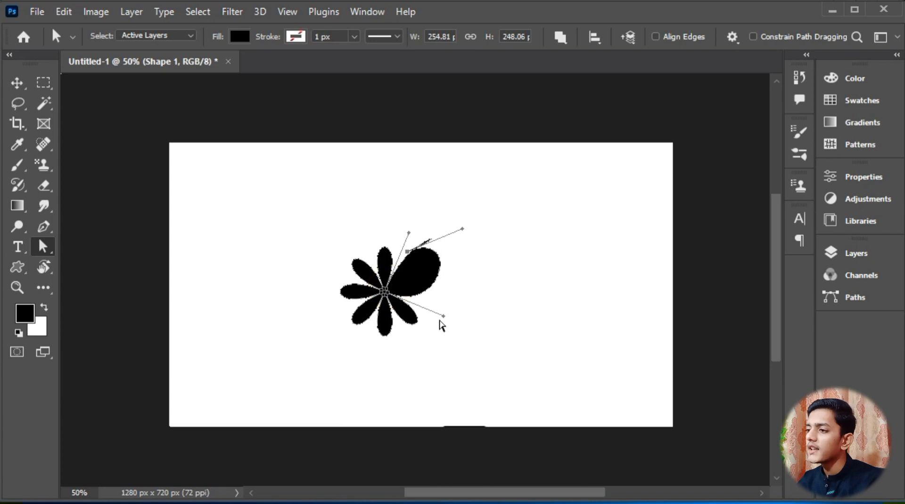
key(ctrl+z)
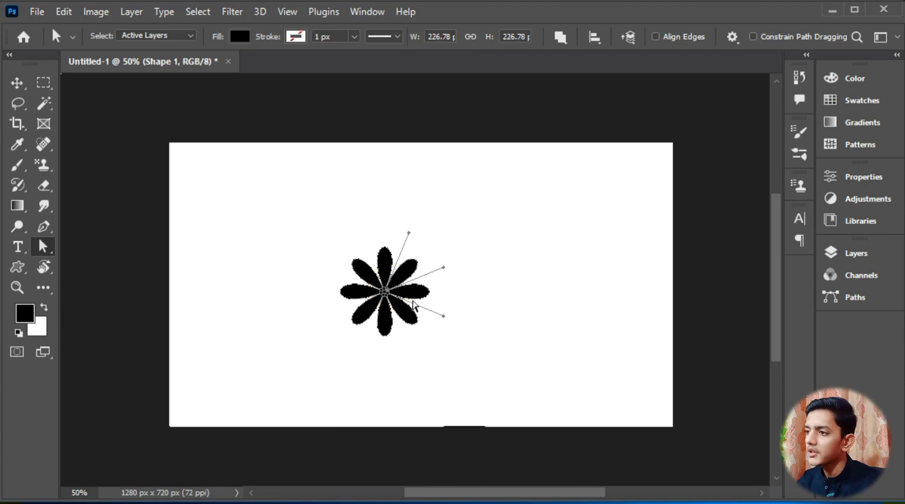
- Using Direct Selection, select the inner anchor point of the flower's right petal and pull its curve handle slightly downward
click(42, 246)
click(83, 246)
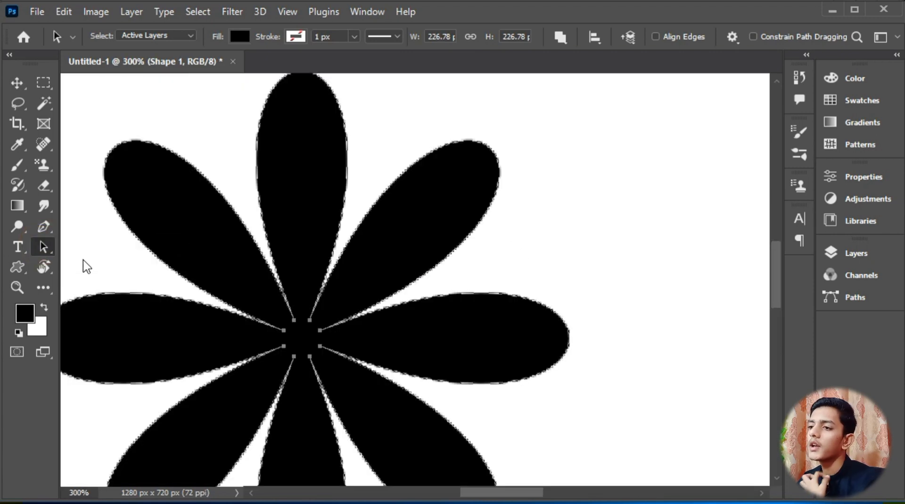
click(82, 258)
click(320, 330)
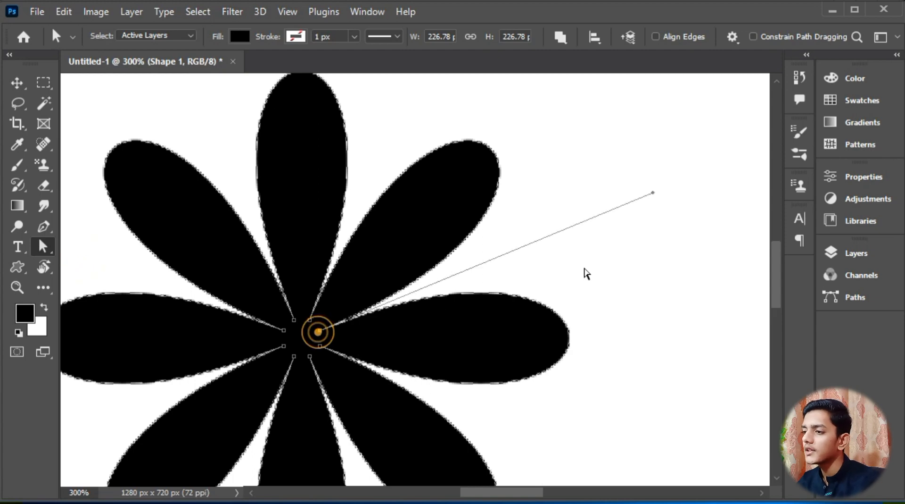
drag(653, 193, 656, 204)
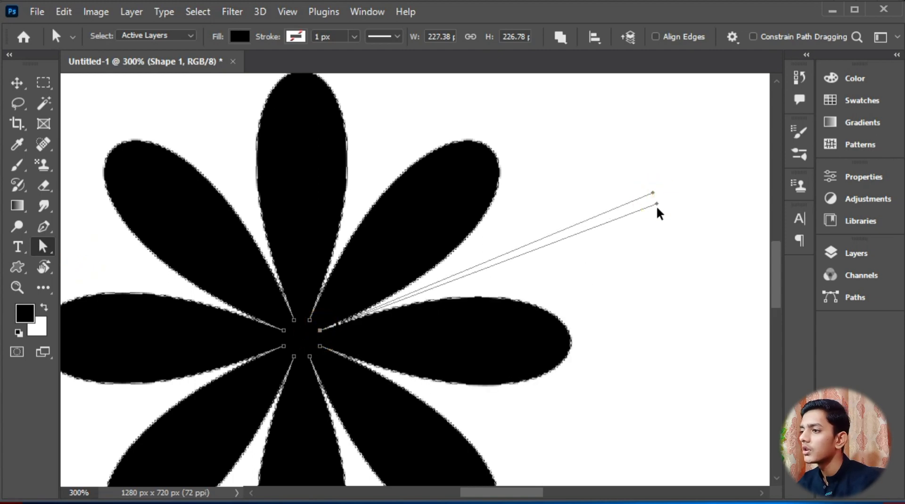
- Undo the recent anchor-point edits and repositioning of the flower shape
key(ctrl+z)
key(ctrl+z)
key(ctrl+z)
key(ctrl+z)
key(ctrl+z)
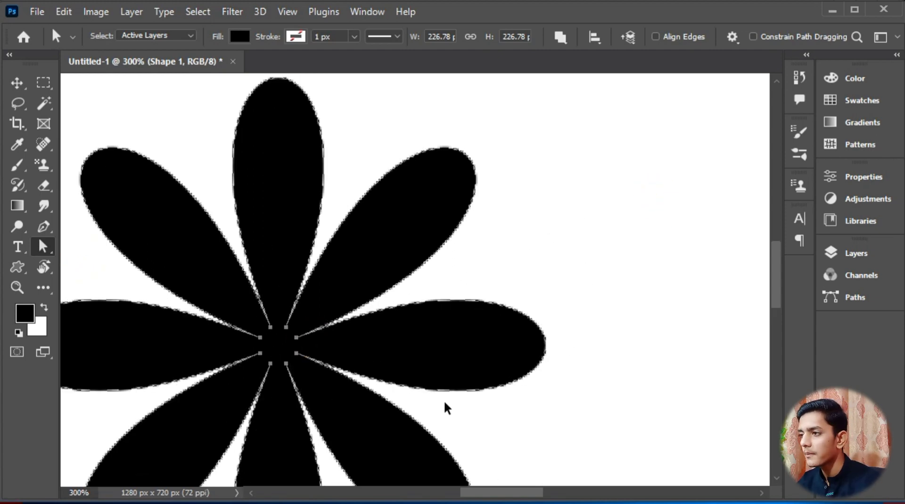
key(ctrl+minus)
key(ctrl+minus)
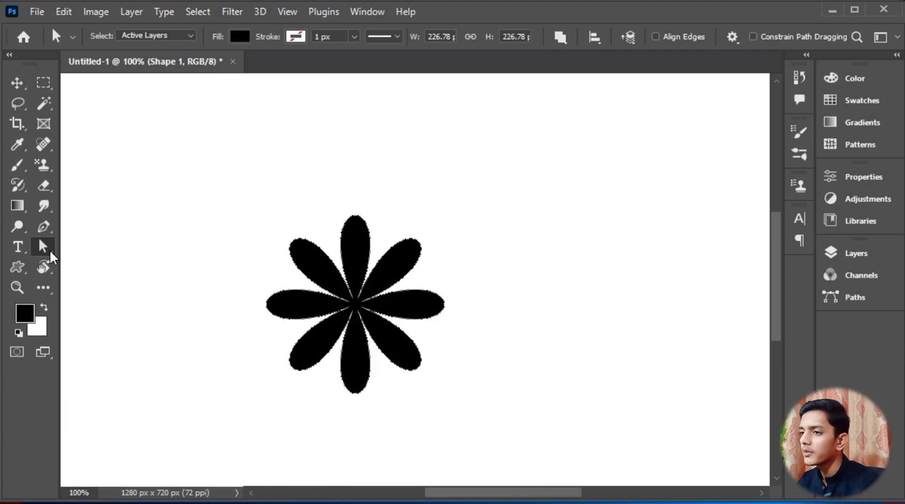
- Using Path Selection, define the flower as a custom shape named "final" and delete the original flower from the canvas
click(44, 247)
click(137, 251)
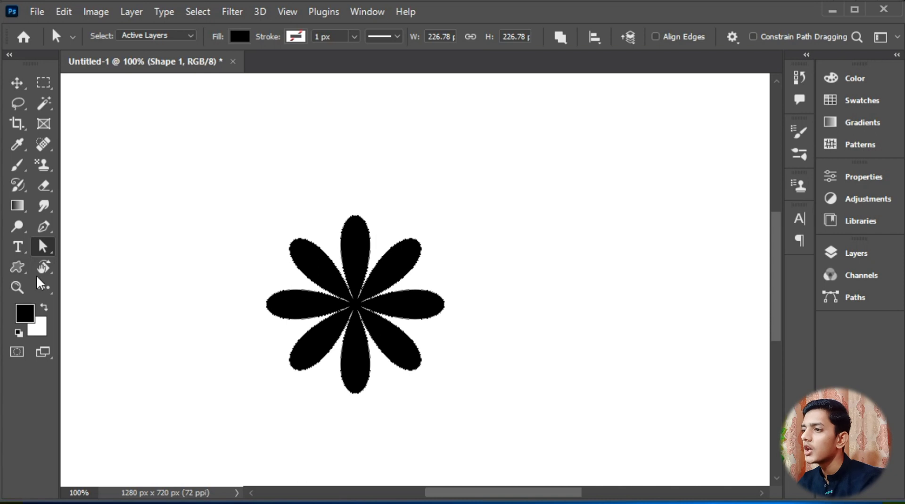
click(51, 250)
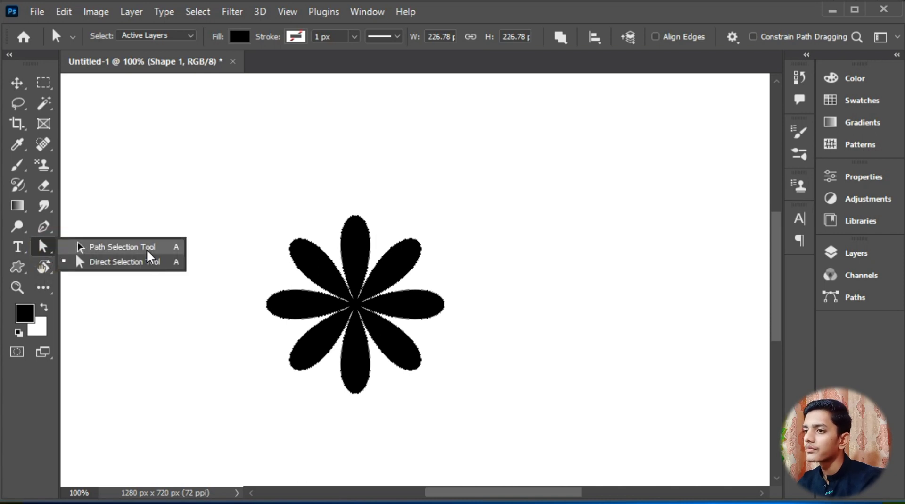
click(146, 259)
click(146, 250)
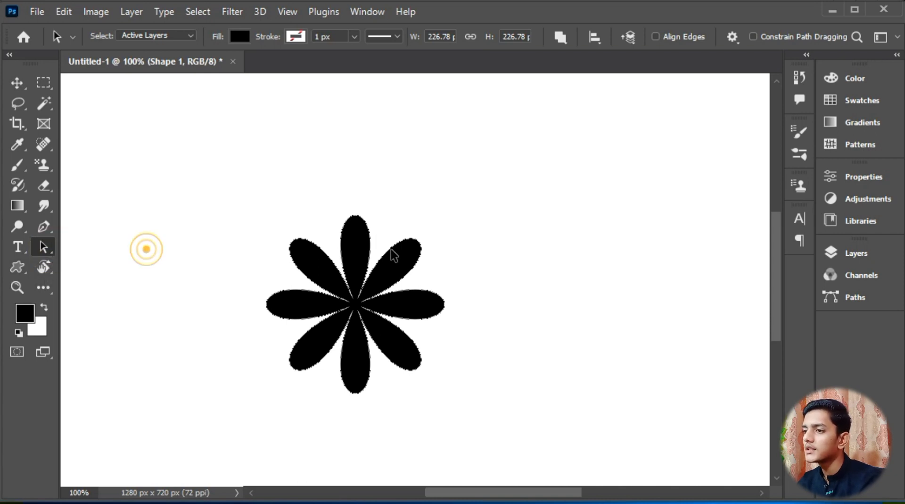
right_click(399, 140)
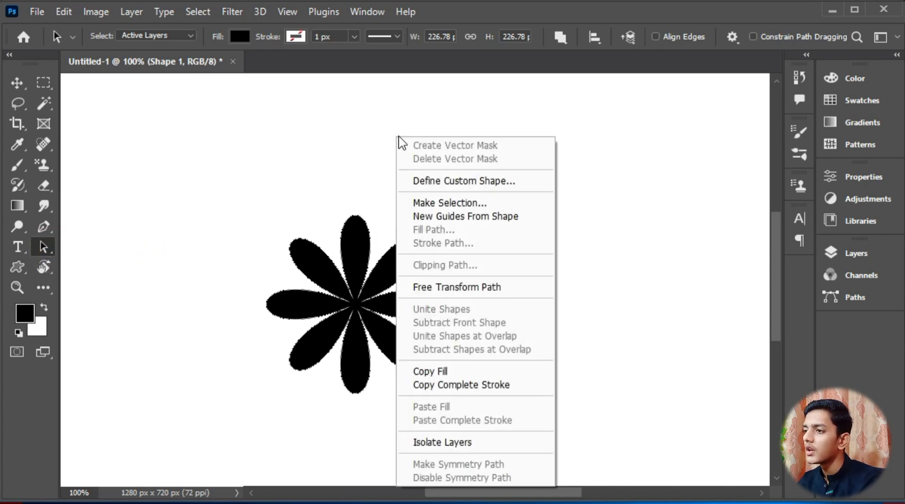
click(465, 183)
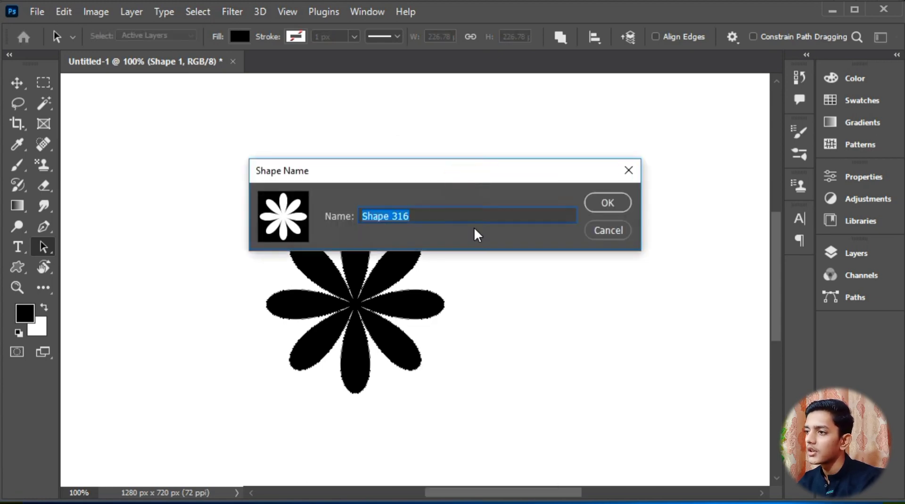
key(BackSpace)
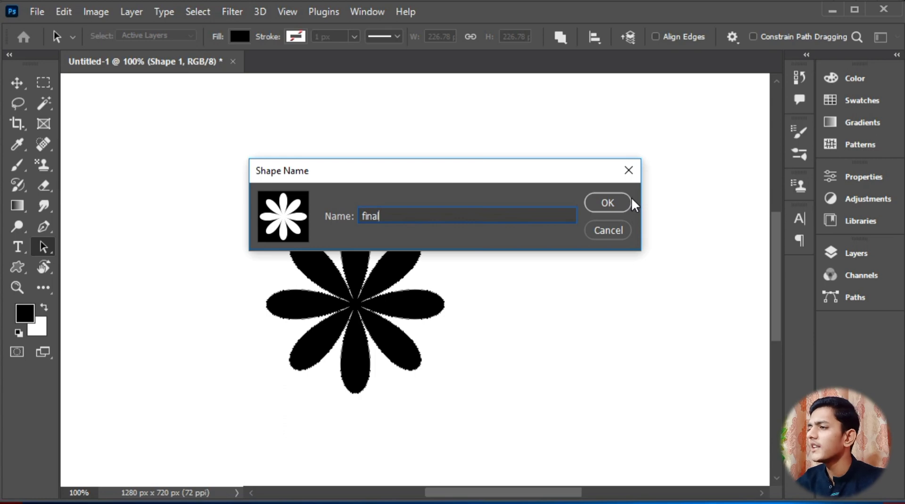
click(601, 203)
drag(334, 311, 490, 305)
key(Delete)
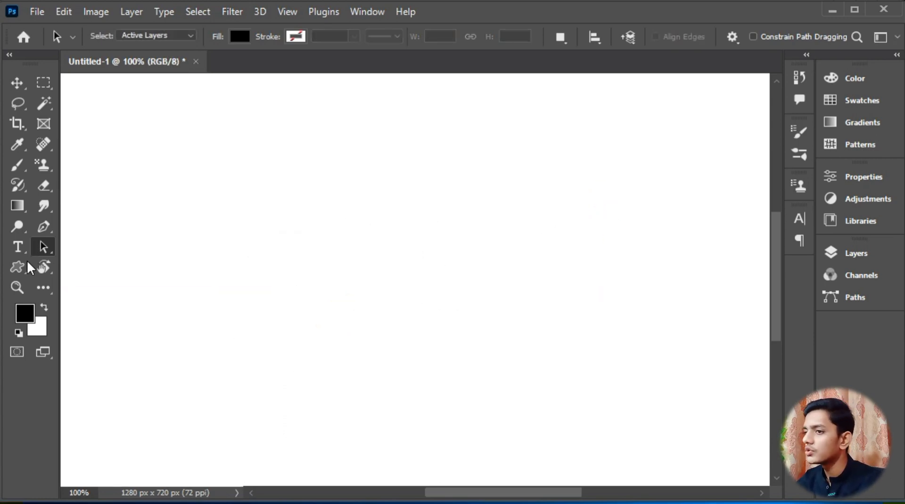
- Choose the saved flower from the custom shape library and draw it about 433 px wide on the canvas
click(19, 267)
click(642, 37)
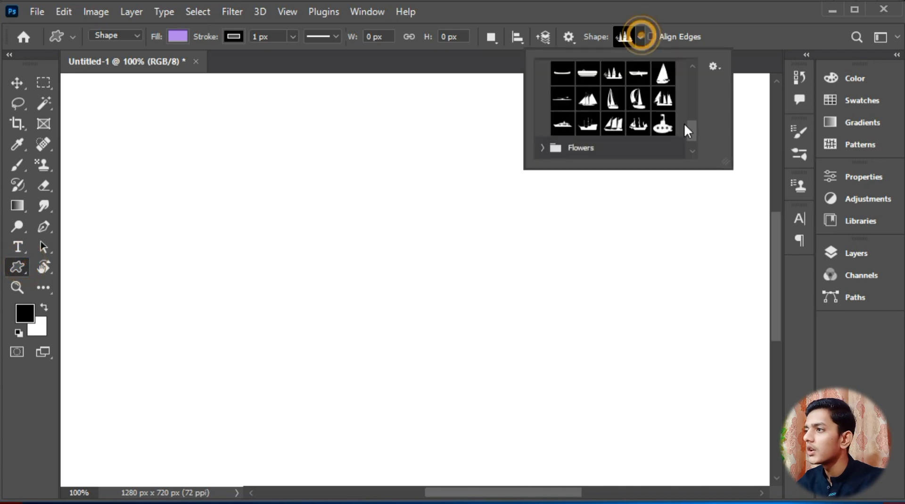
drag(693, 134, 693, 140)
click(547, 146)
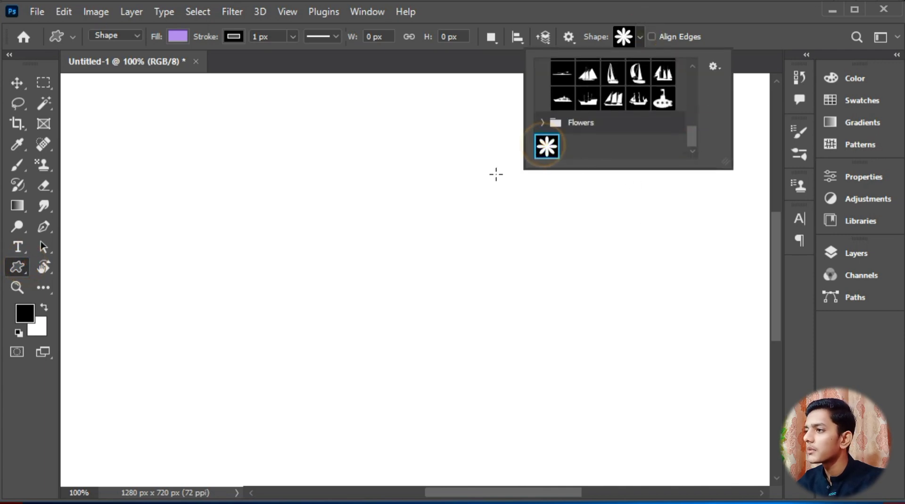
drag(178, 192, 519, 243)
drag(514, 196, 528, 459)
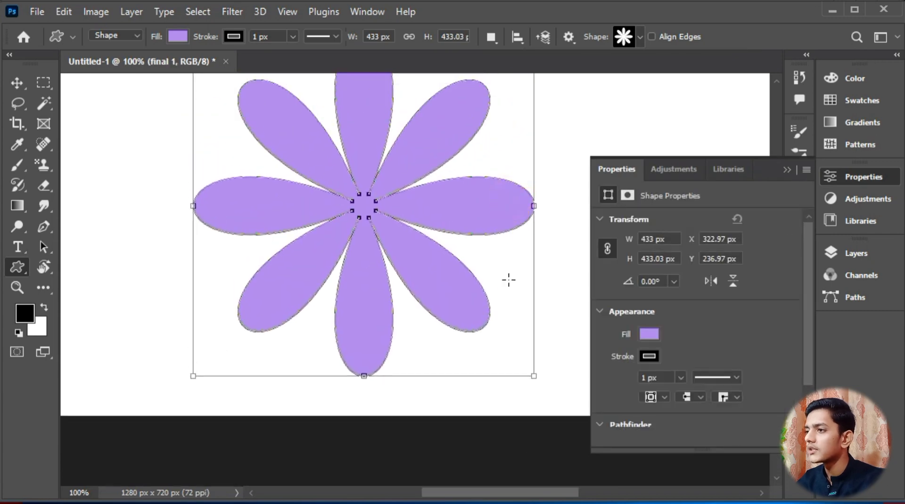
- Move the purple flower slightly up on the canvas with the Move tool
key(ctrl+minus)
click(17, 89)
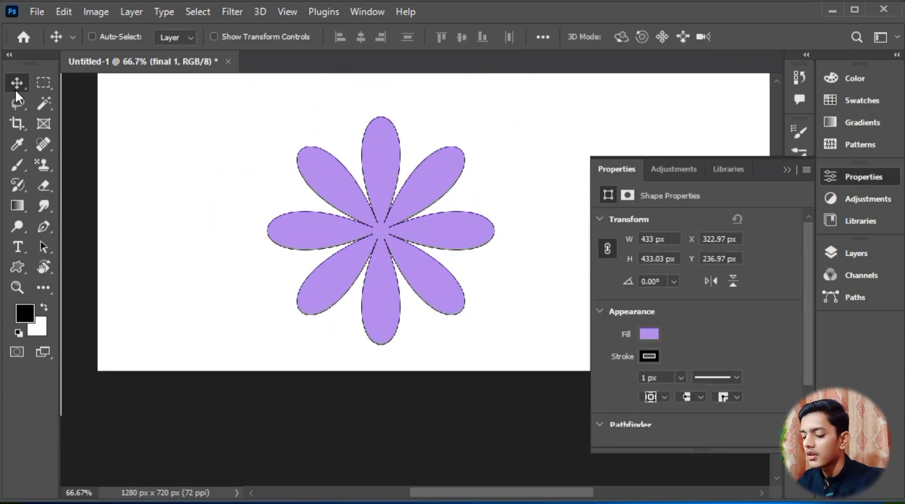
key(ctrl)
drag(378, 212, 375, 203)
- Remove the flower's stroke, set its fill to pure blue from the recent colours, and deselect the shape
click(651, 356)
click(616, 379)
click(650, 333)
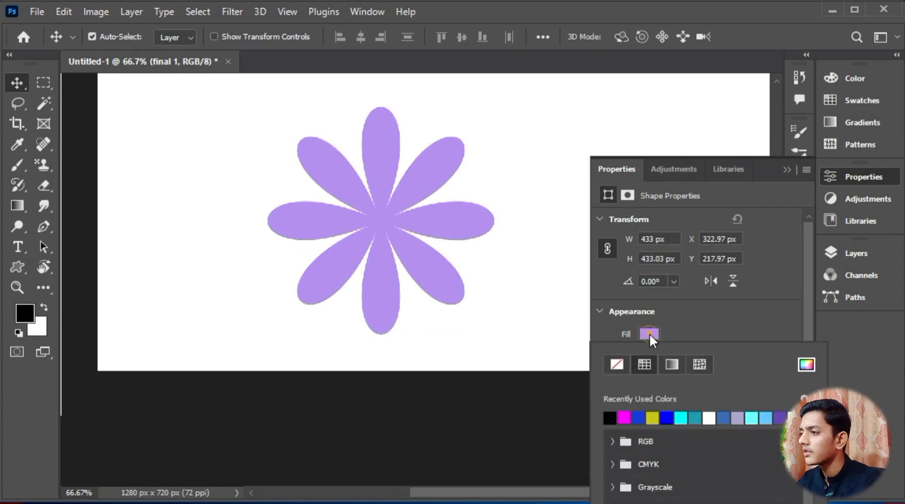
click(667, 416)
click(537, 181)
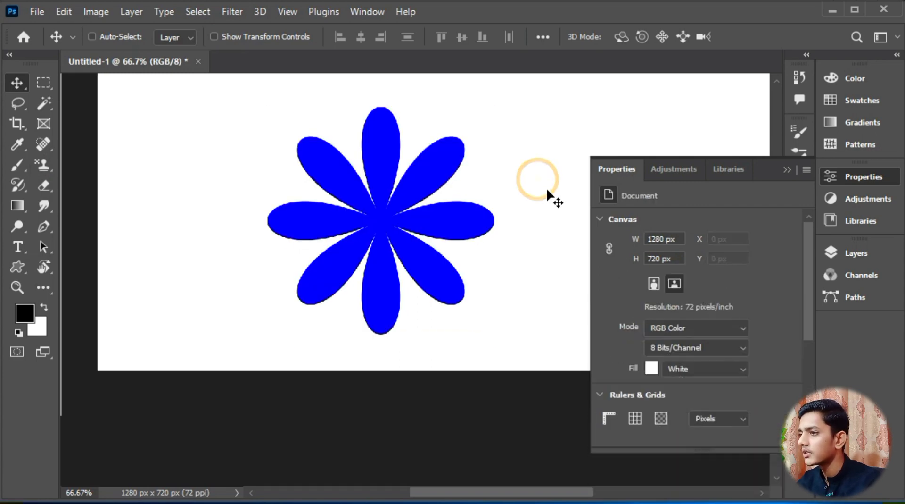
- Collapse the Properties display and move the blue flower up and to the right, near the canvas centre
key(ctrl+plus)
key(ctrl+plus)
key(ctrl+minus)
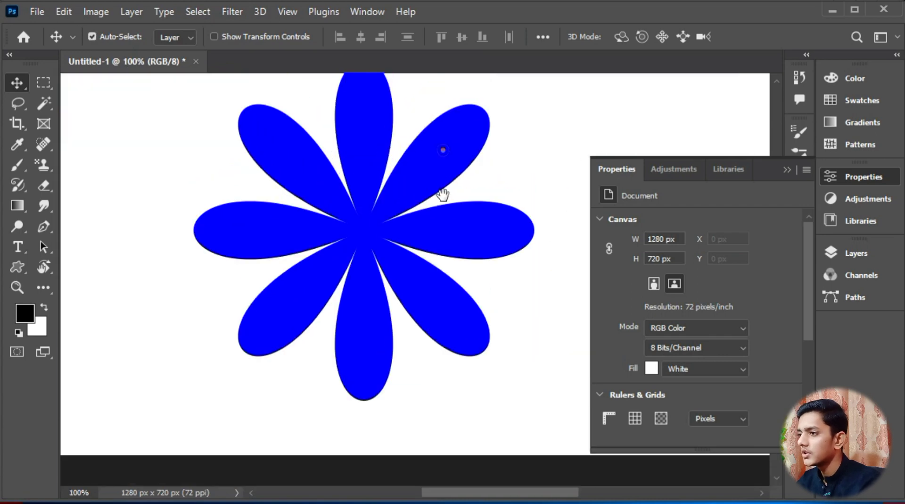
click(443, 150)
click(788, 169)
drag(546, 129, 552, 158)
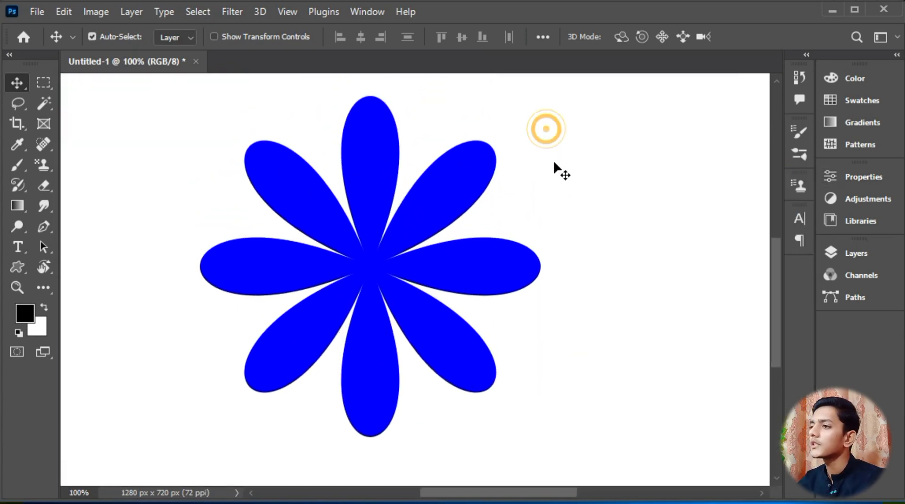
key(ctrl+minus)
drag(375, 279, 412, 204)
drag(550, 161, 552, 239)
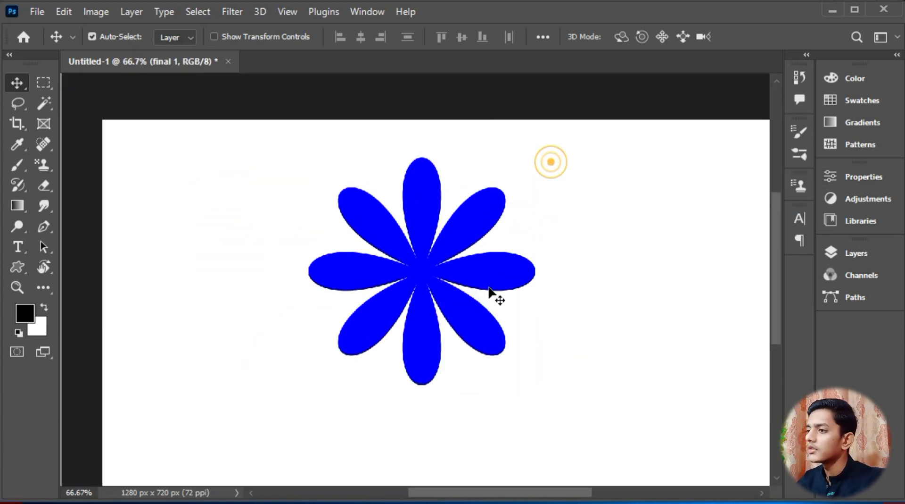
drag(497, 277, 530, 231)
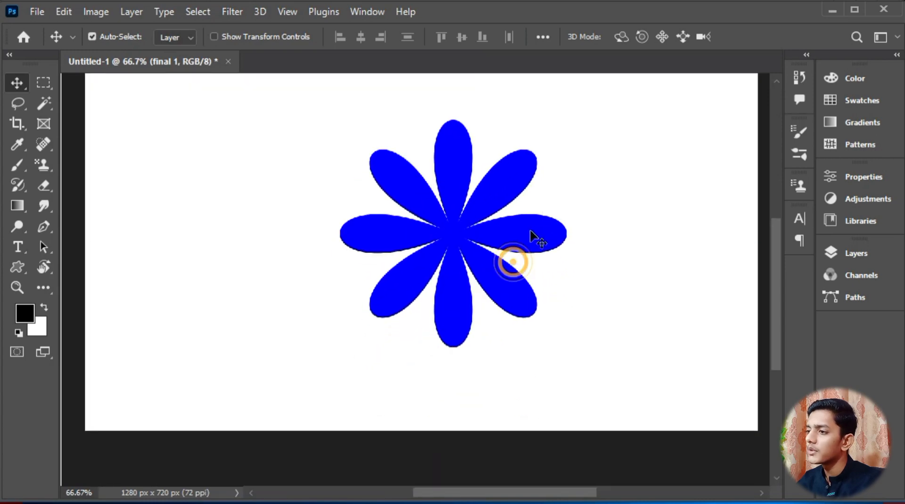